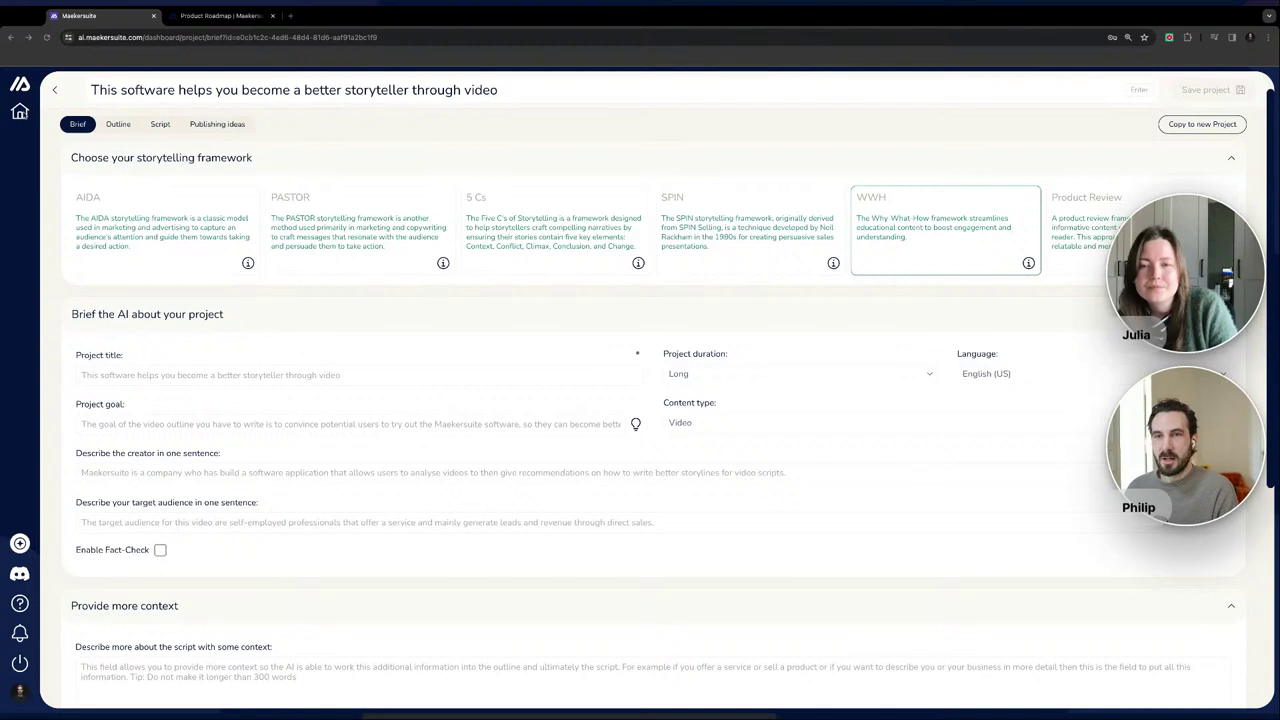
From the dashboard, check the Explorations tab, then create a blank project via Start from scratch.
click(55, 89)
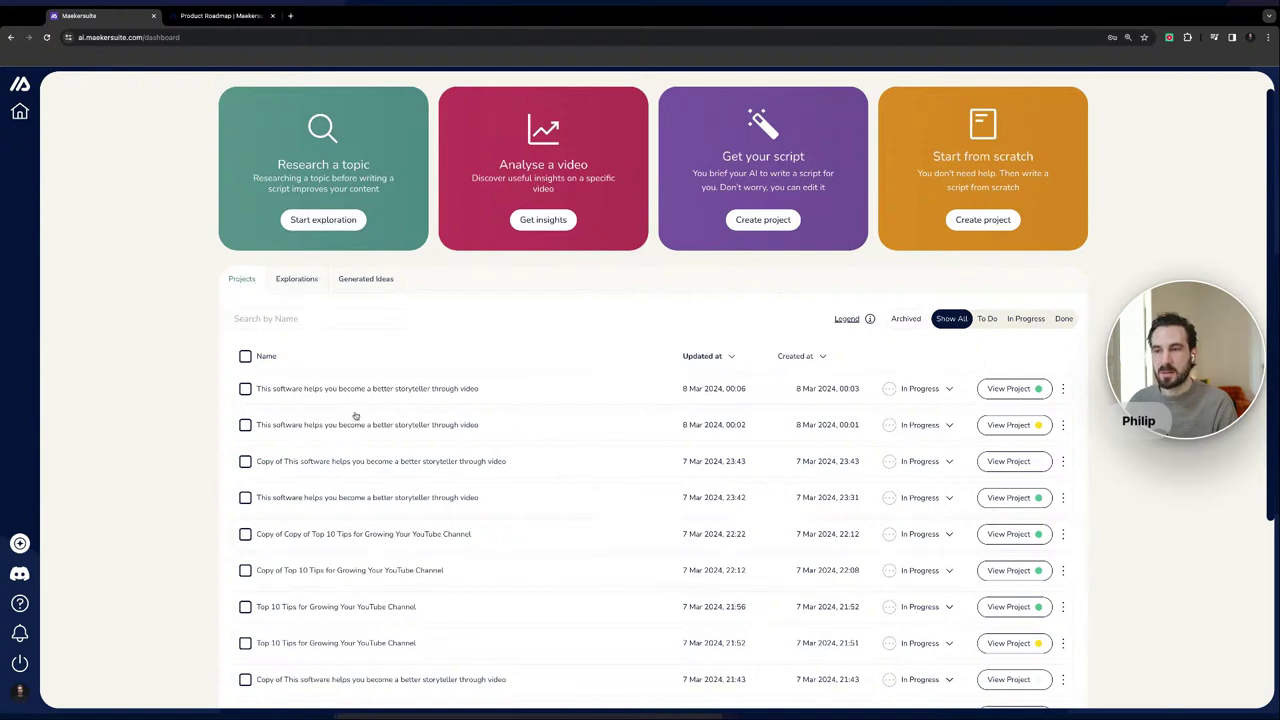
click(298, 281)
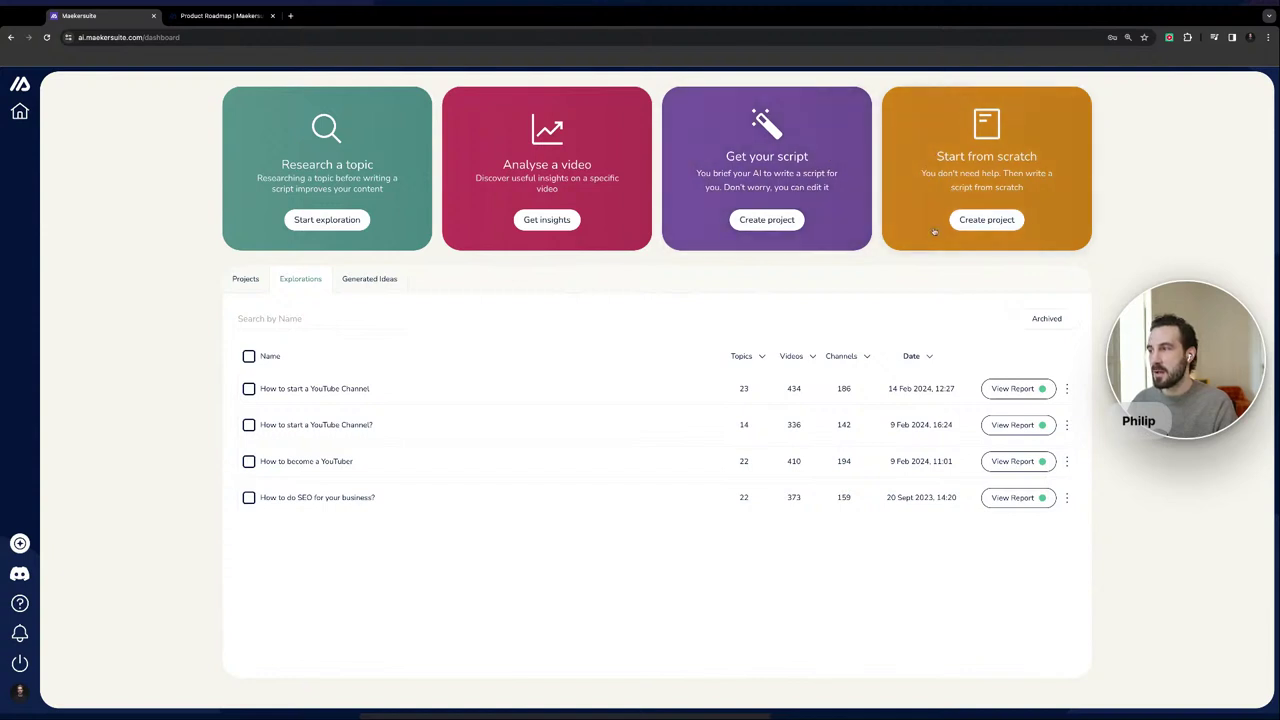
click(980, 220)
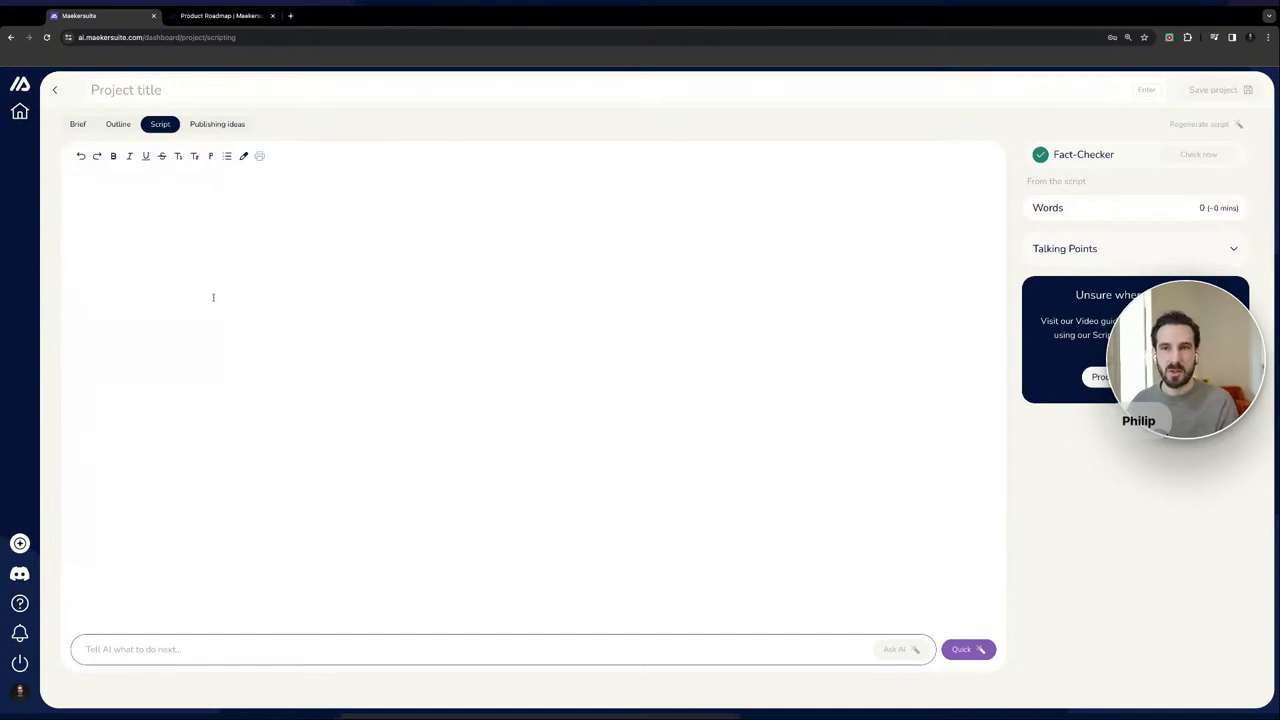
Flip back and forth between the blank project's Outline and Brief tabs.
click(121, 126)
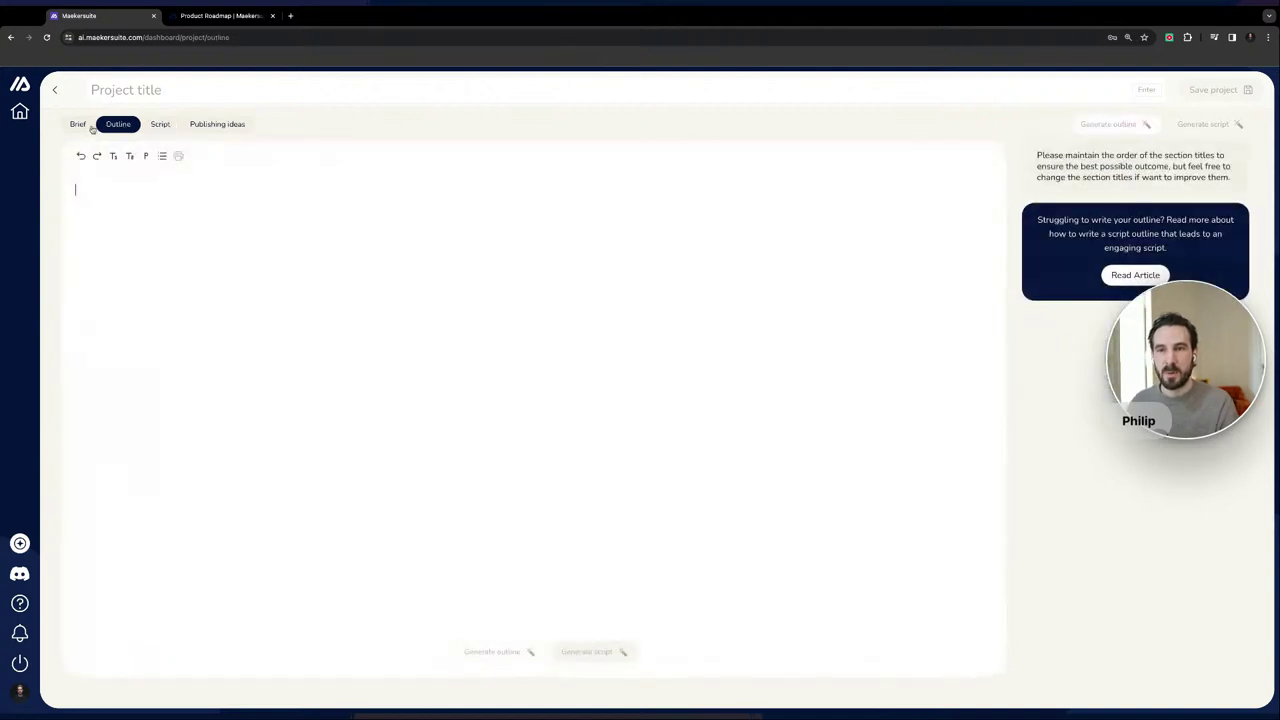
click(86, 126)
click(125, 125)
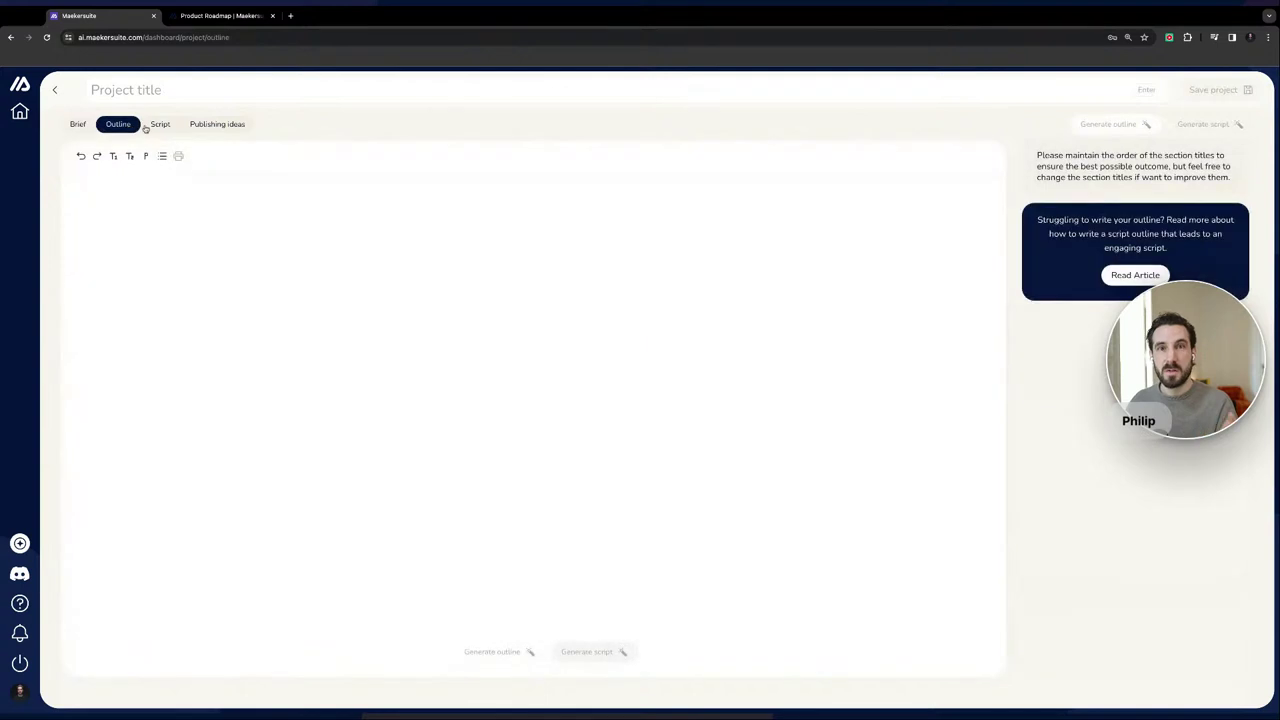
click(82, 127)
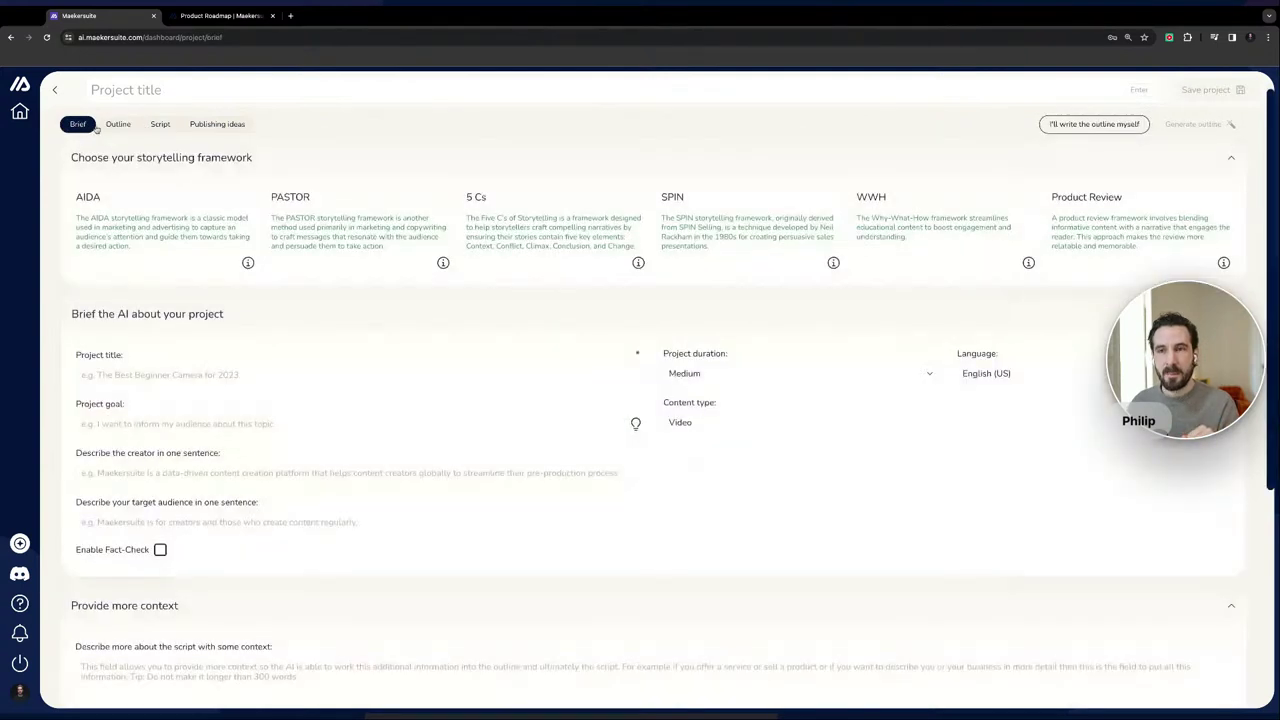
click(117, 125)
Look over the Script and Publishing ideas tabs, step back to the Brief, then go home.
click(160, 124)
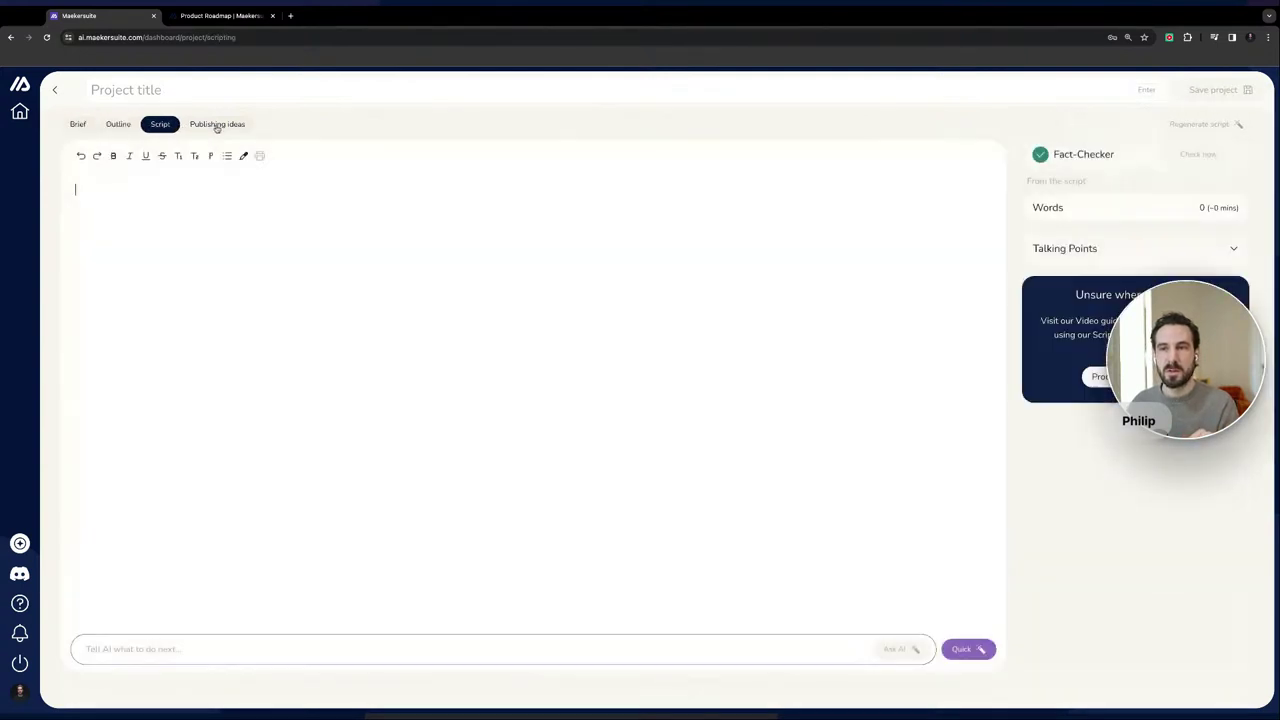
click(215, 125)
click(160, 124)
click(118, 124)
click(78, 124)
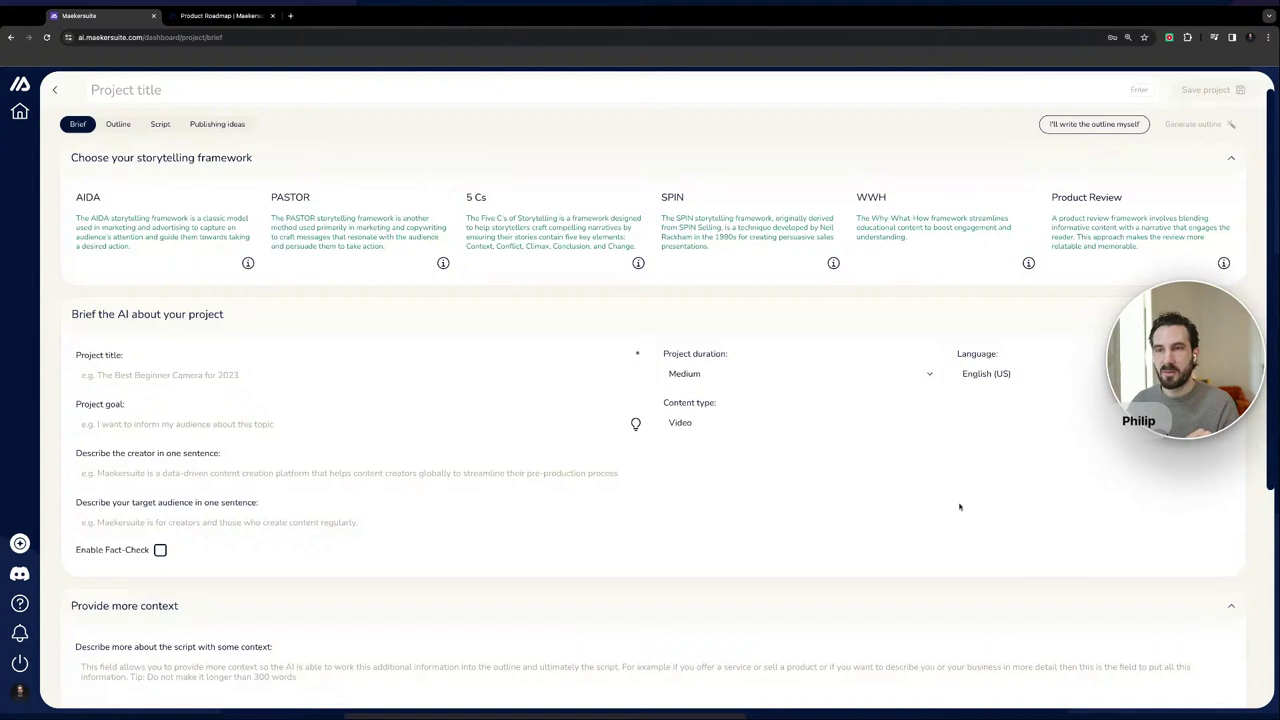
click(20, 111)
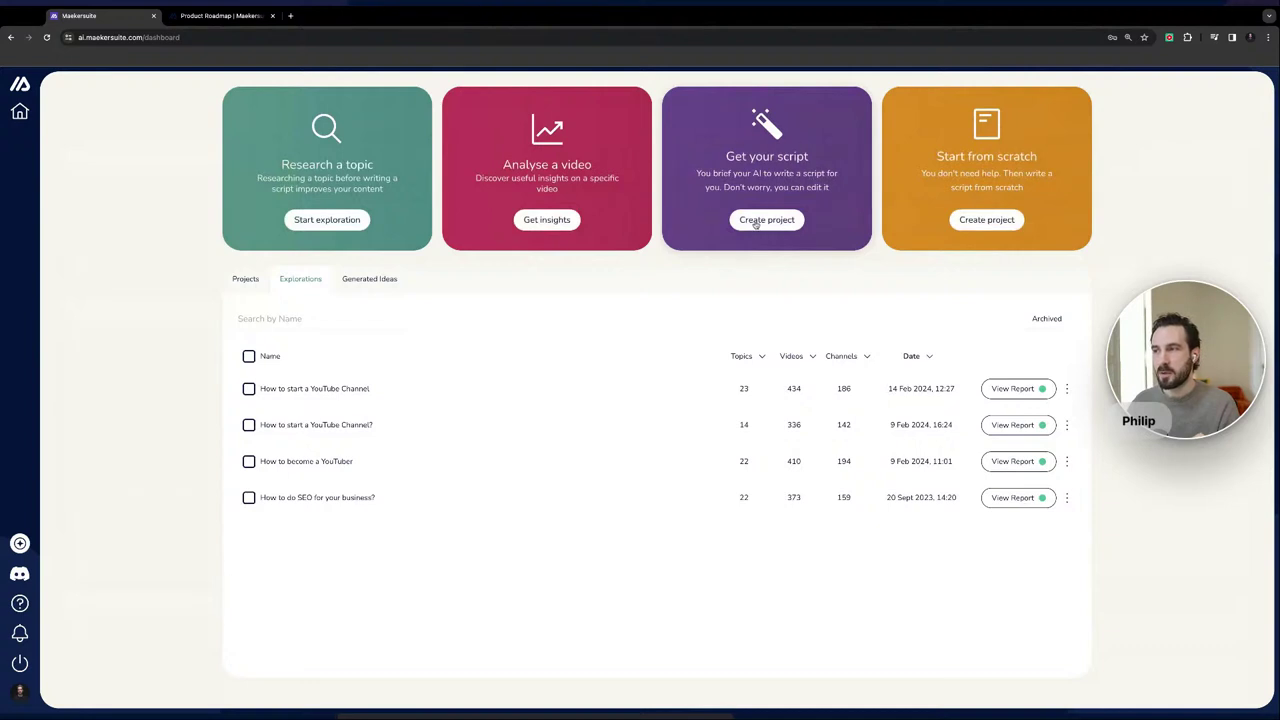
Create a project from the Get your script card to reach its Brief form.
click(756, 222)
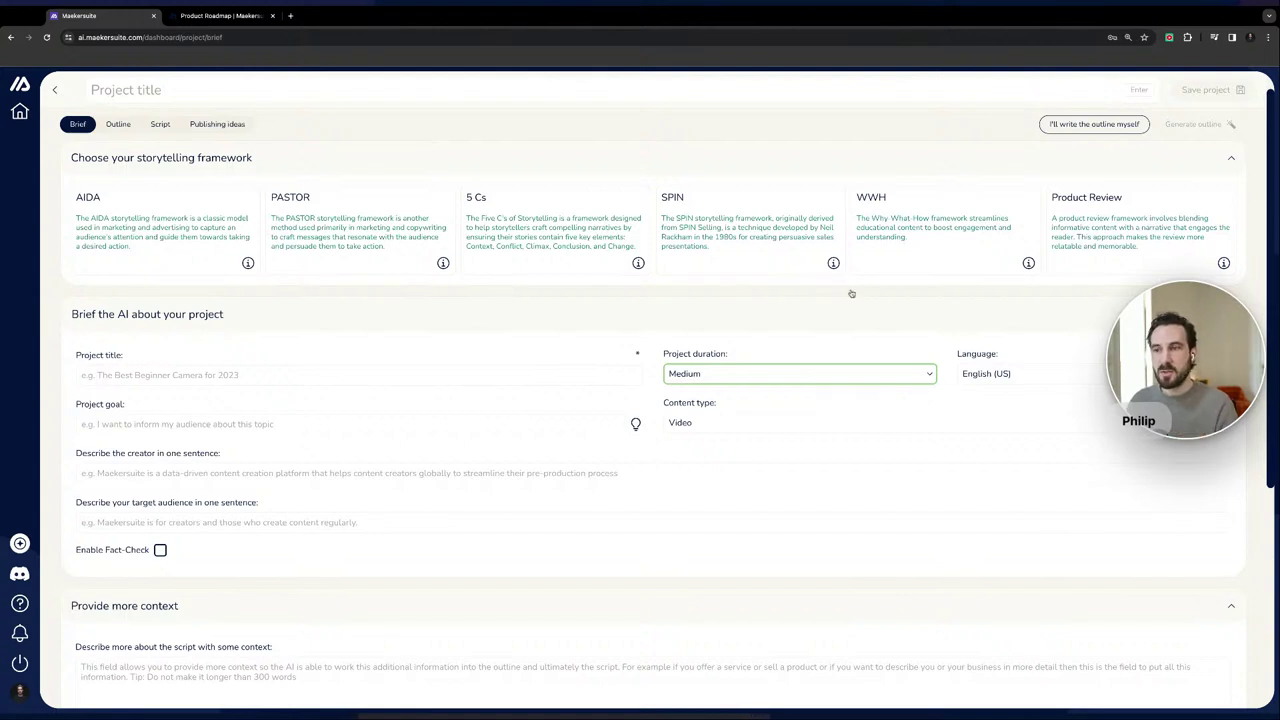
Close the duration dropdown and pick the Product Review framework card.
click(427, 294)
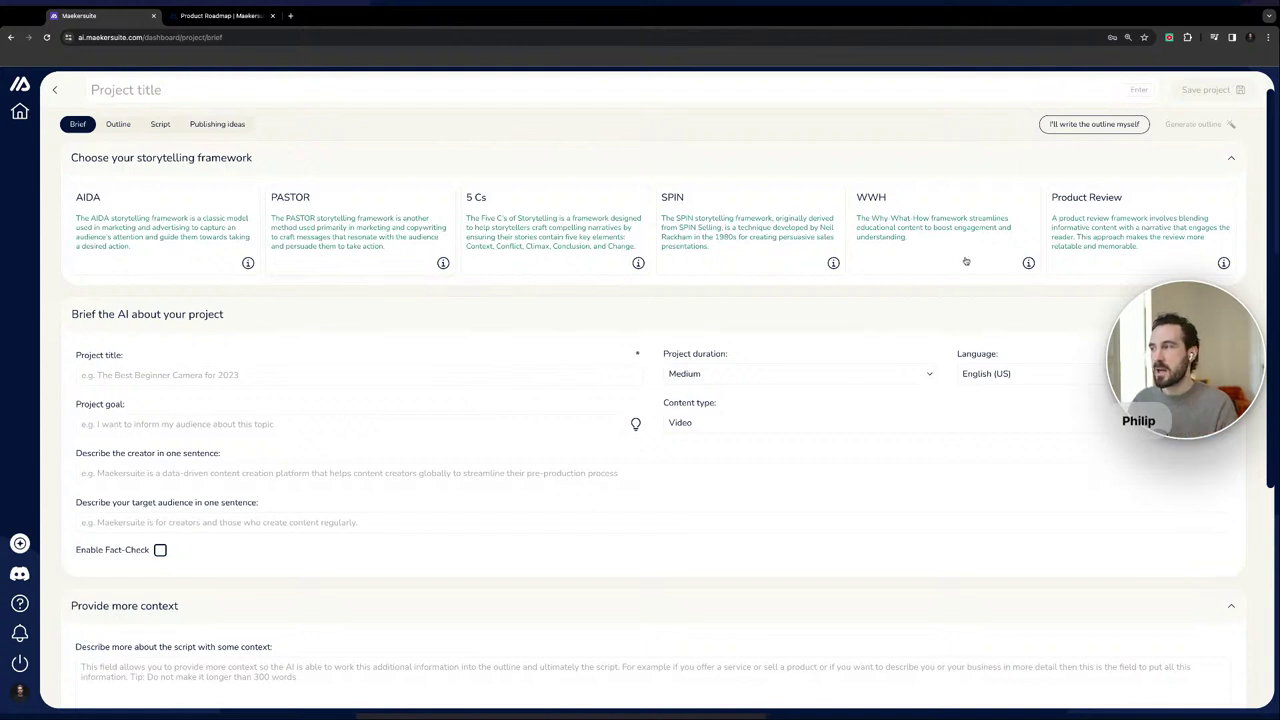
click(1110, 232)
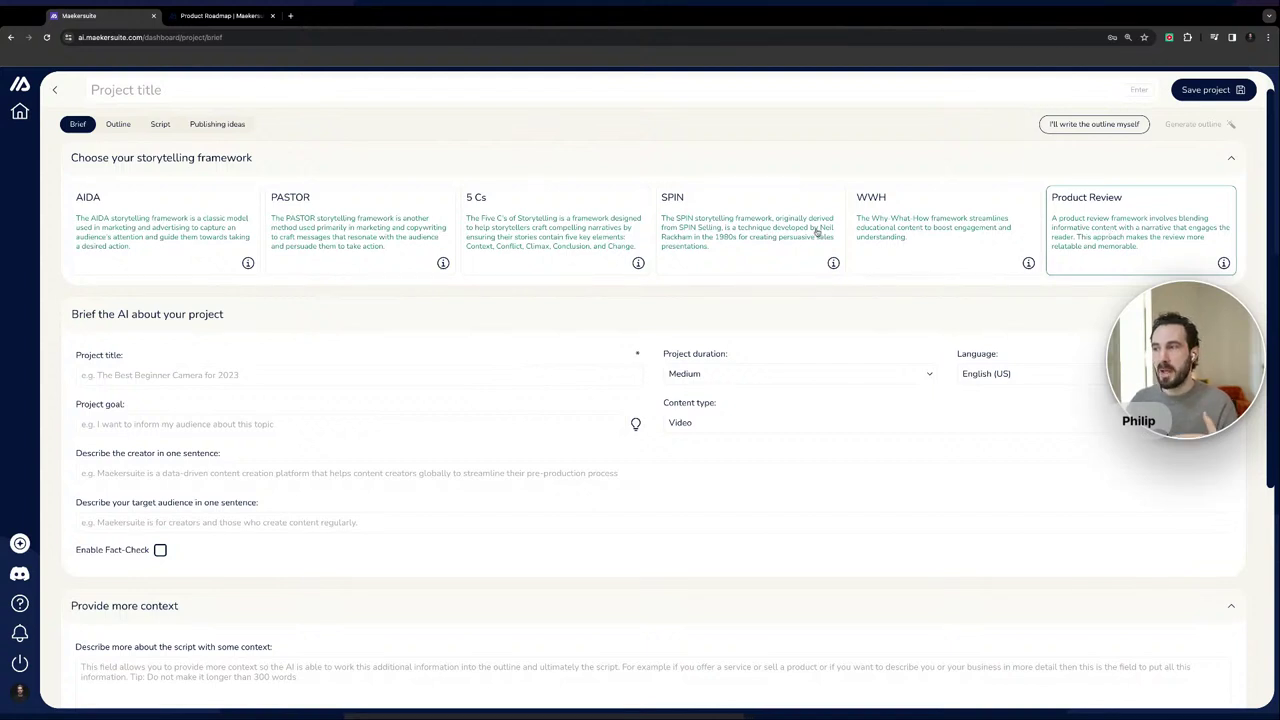
Select the SPIN framework card under 'Choose your storytelling framework'.
click(742, 212)
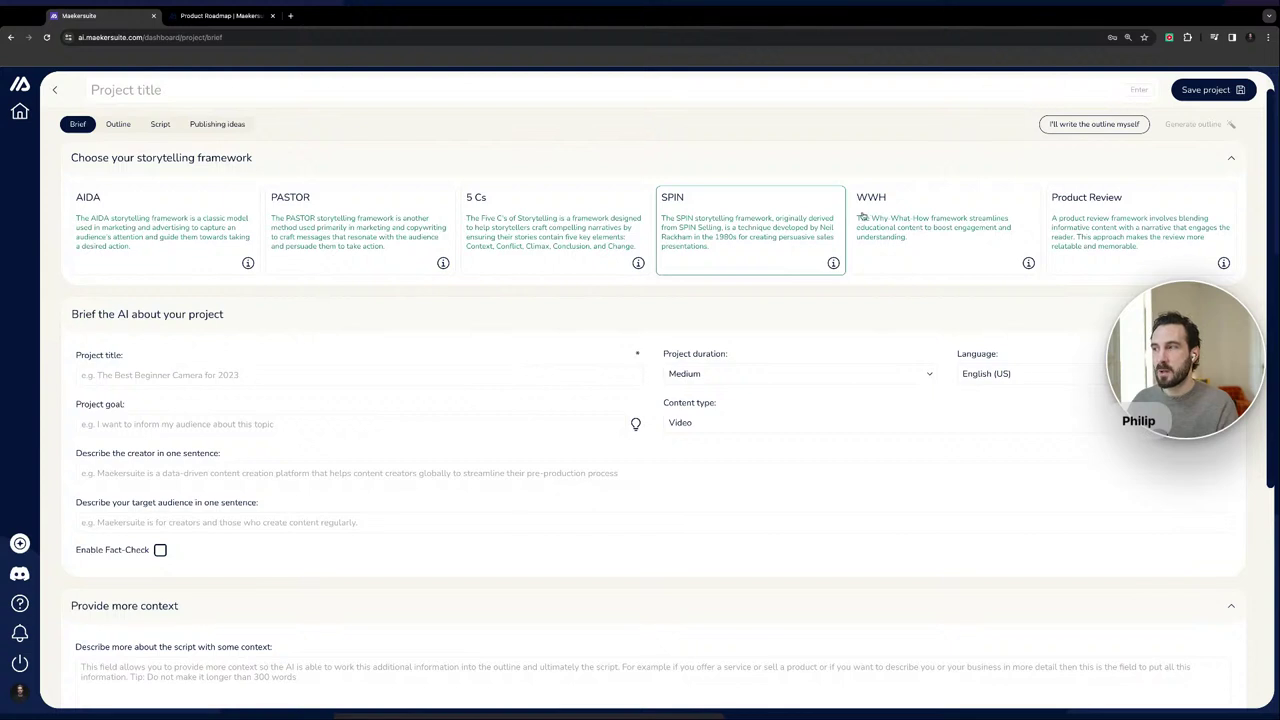
Select the WWH framework card in place of SPIN.
click(926, 211)
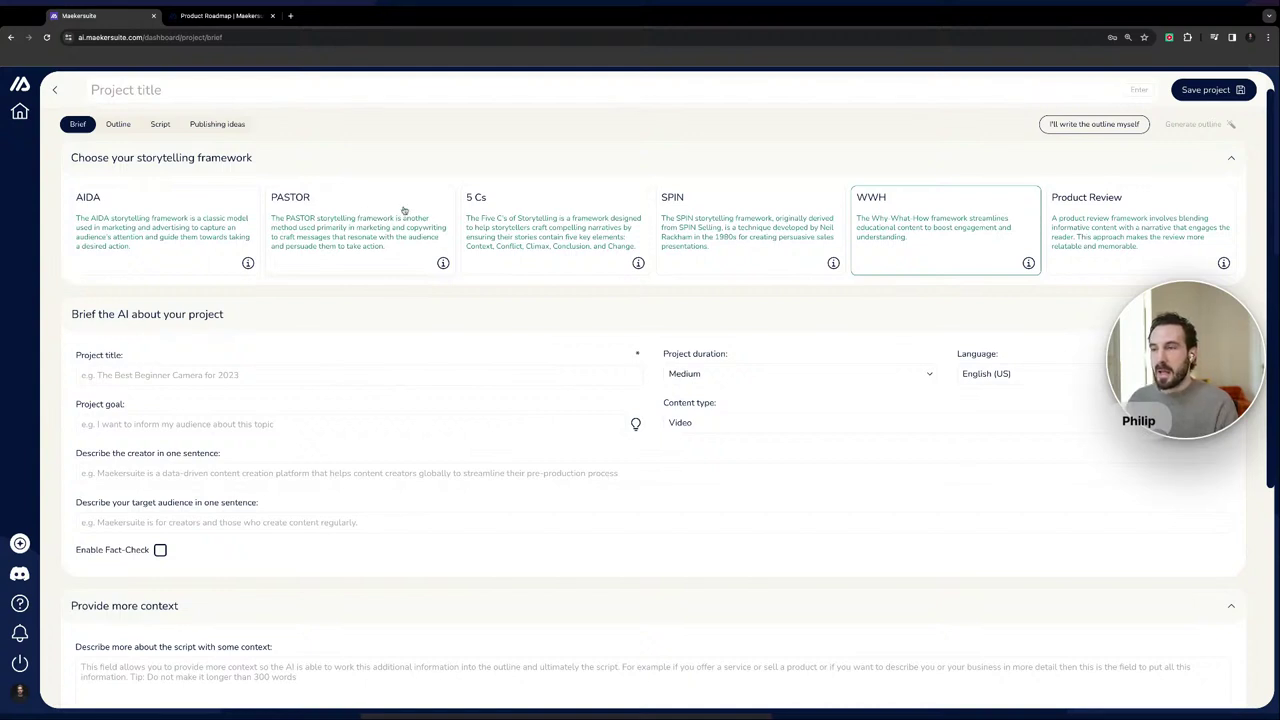
scroll(406, 235, down, 1)
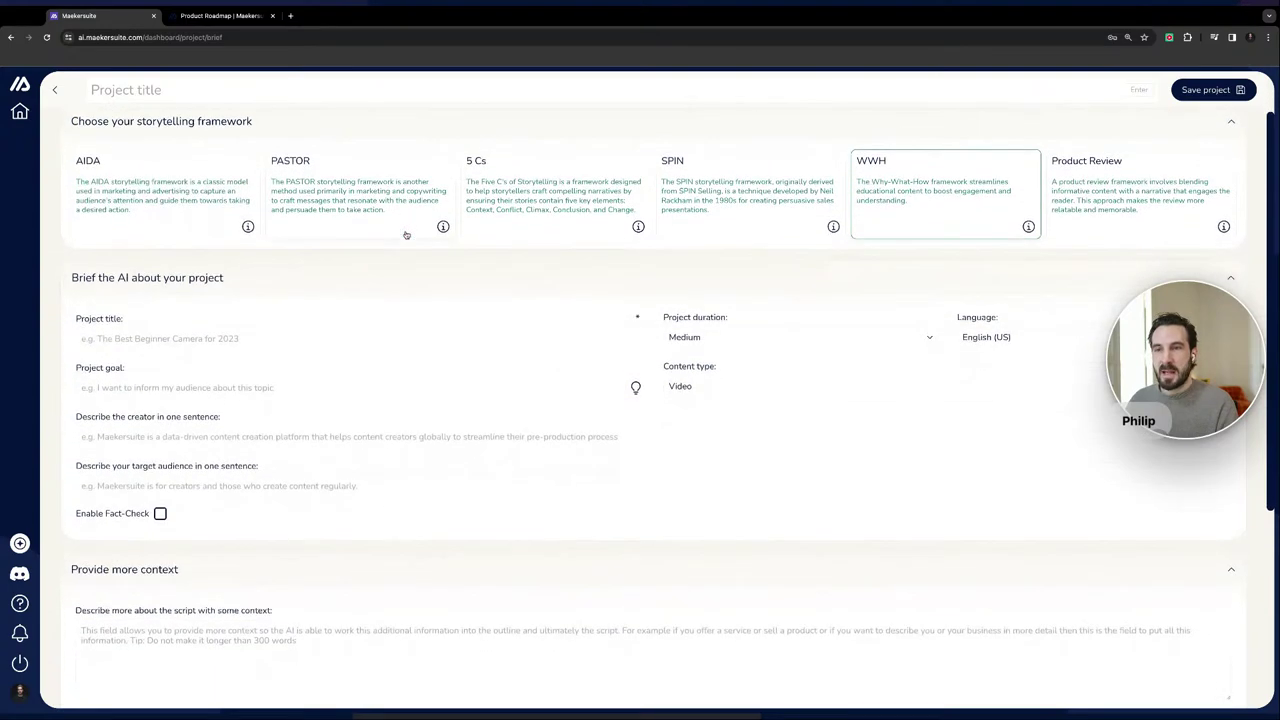
scroll(406, 235, down, 1)
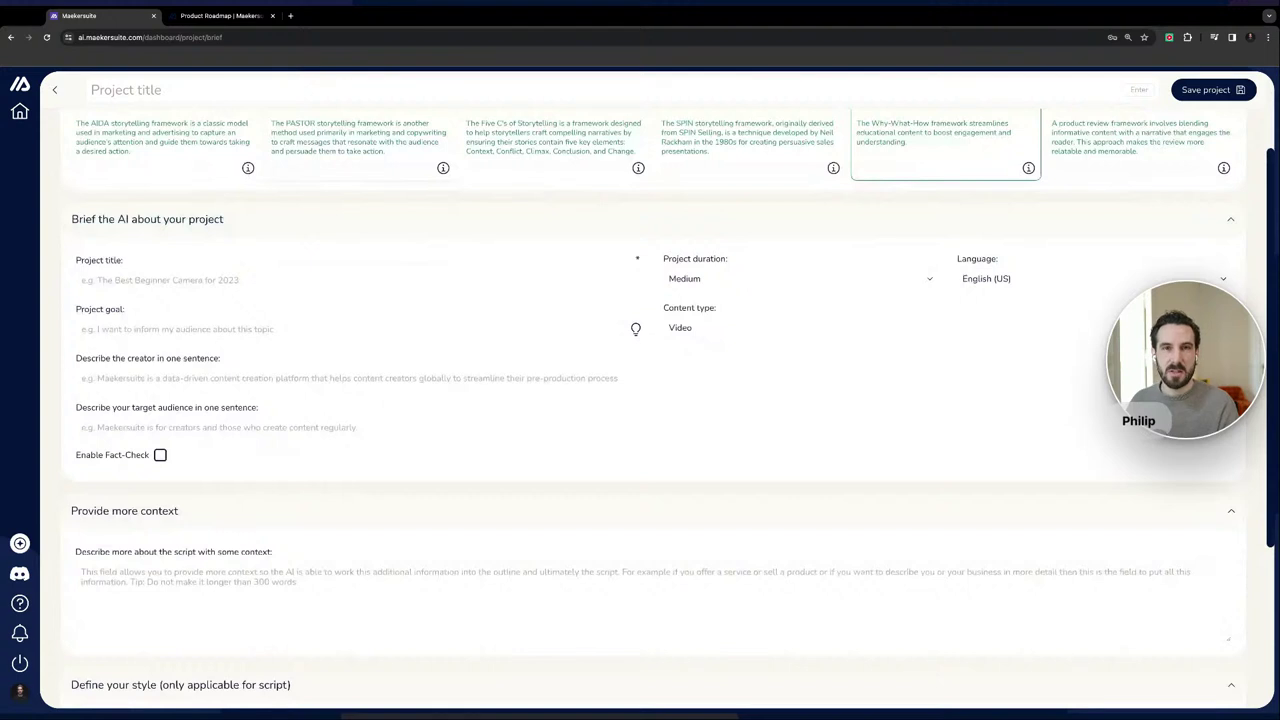
scroll(669, 400, down, 1)
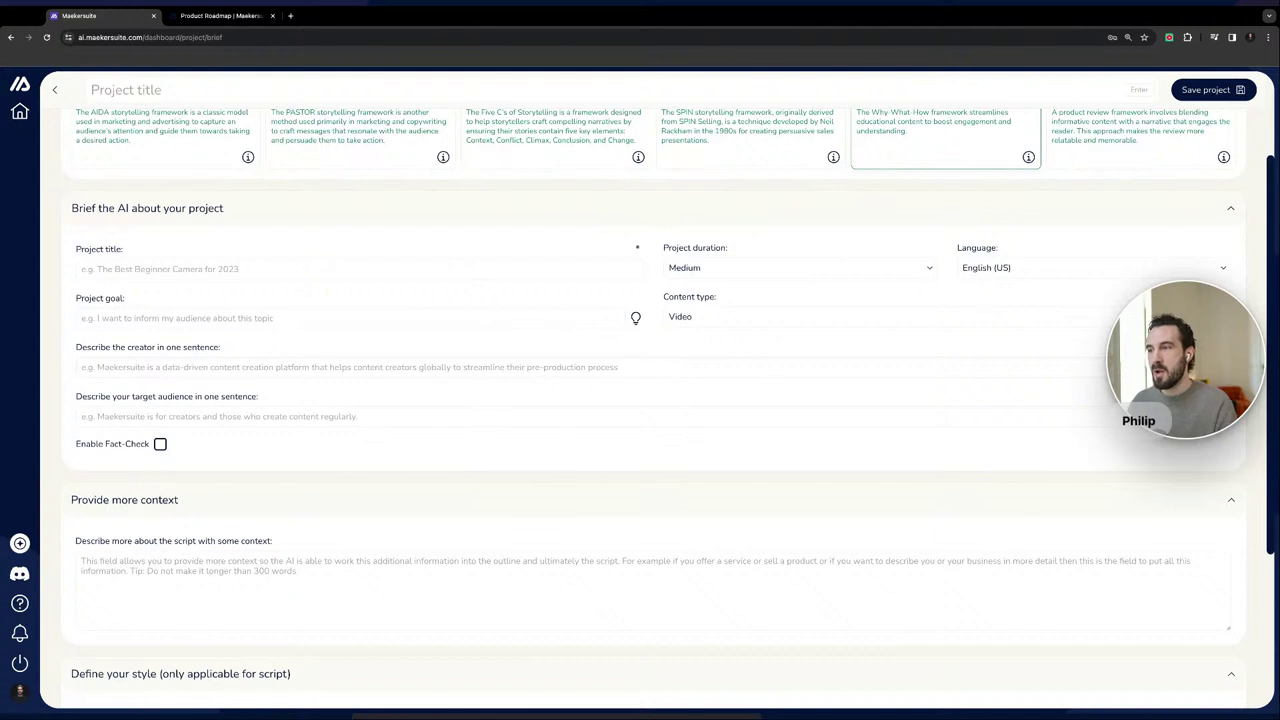
click(755, 270)
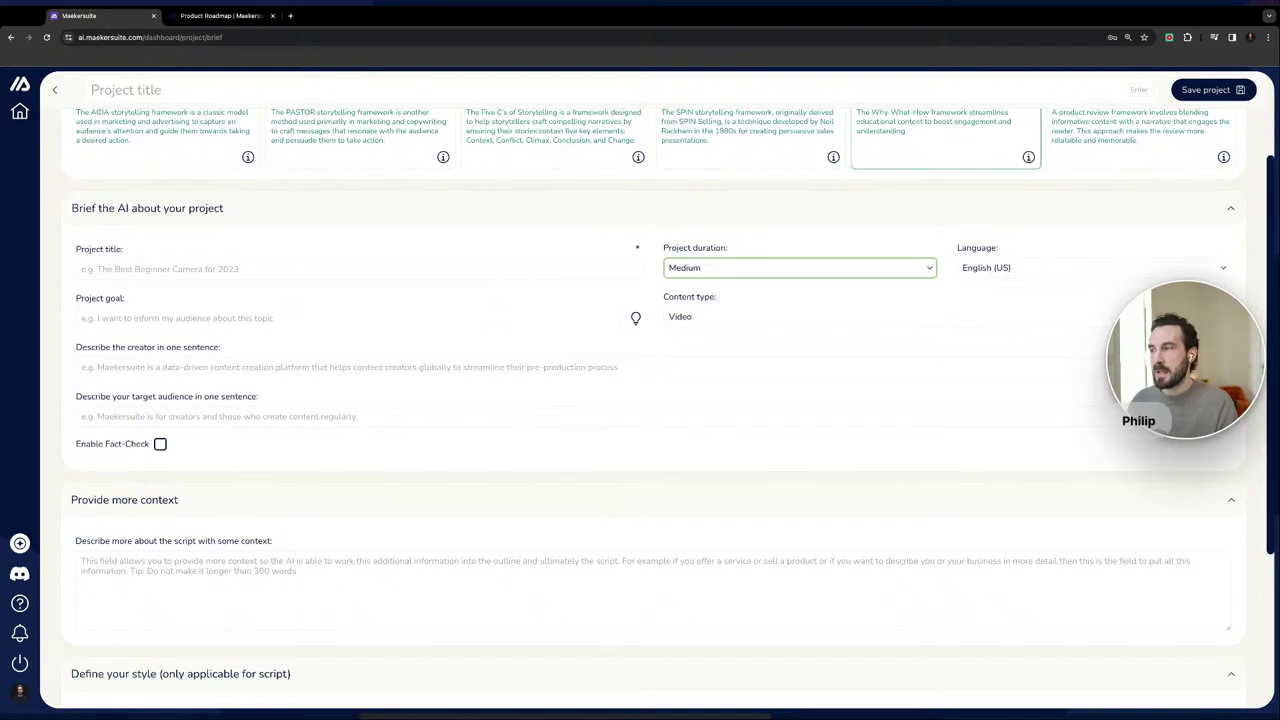
click(1029, 271)
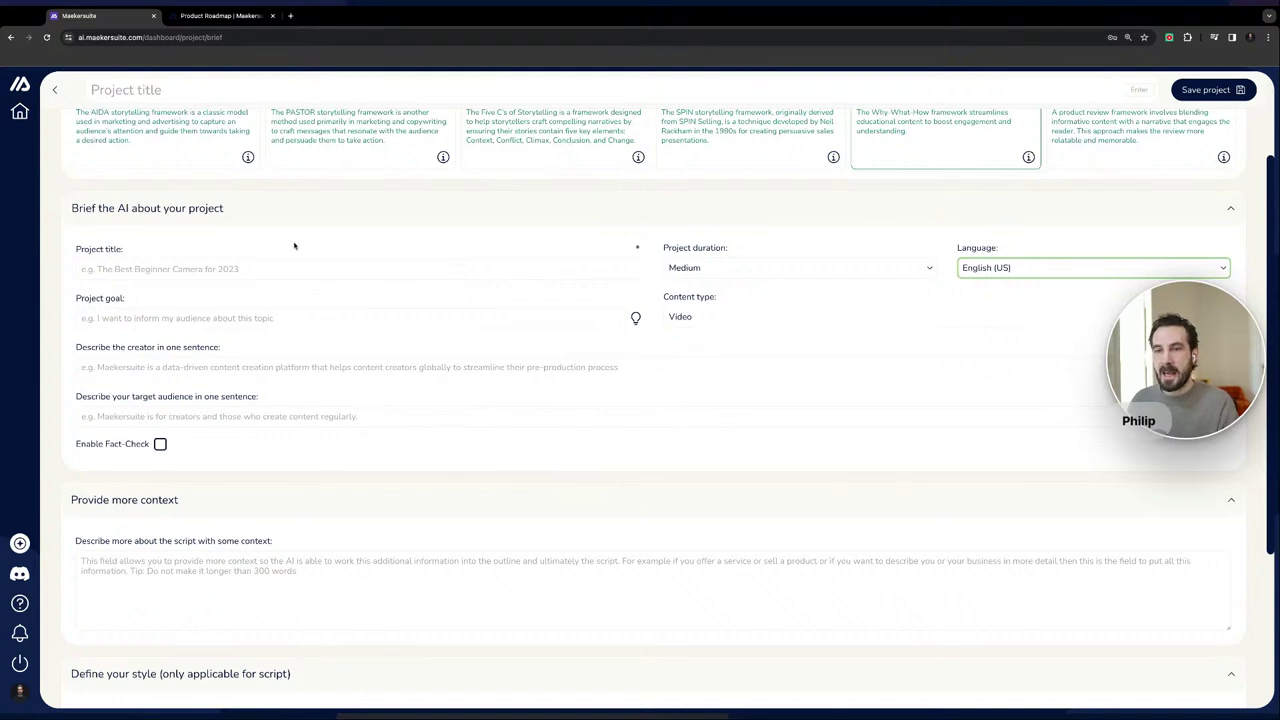
click(189, 269)
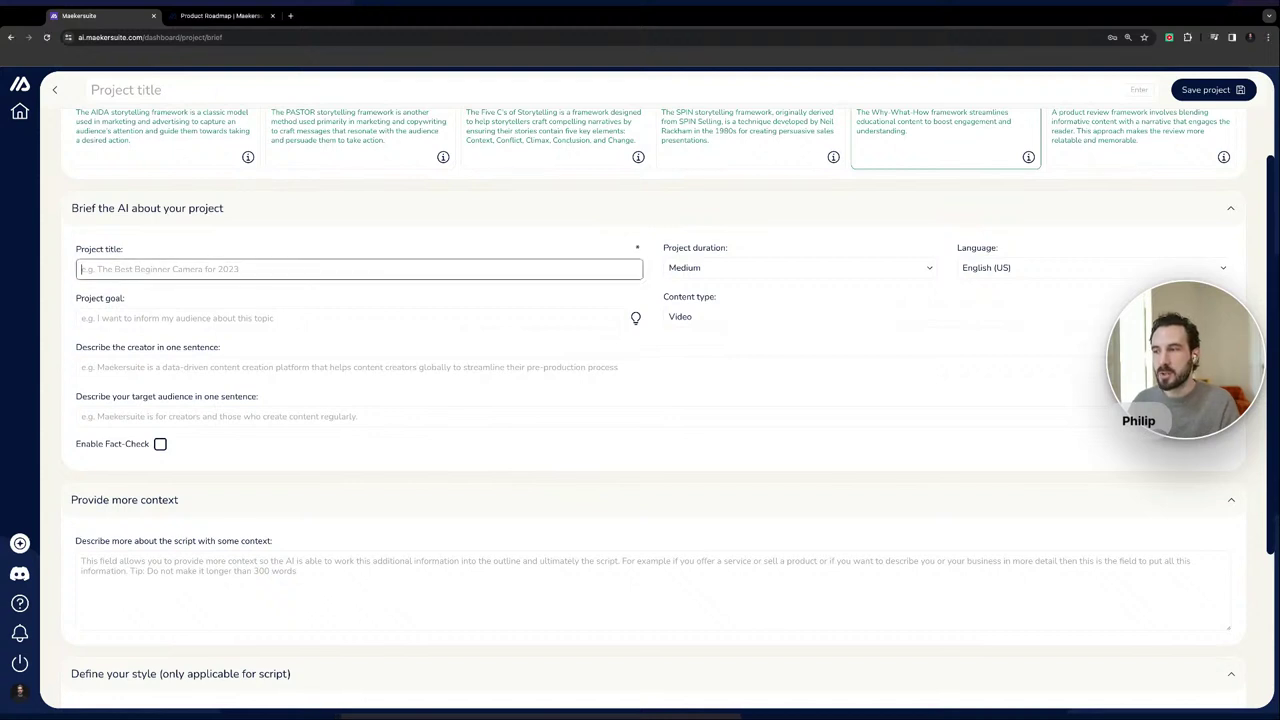
click(635, 318)
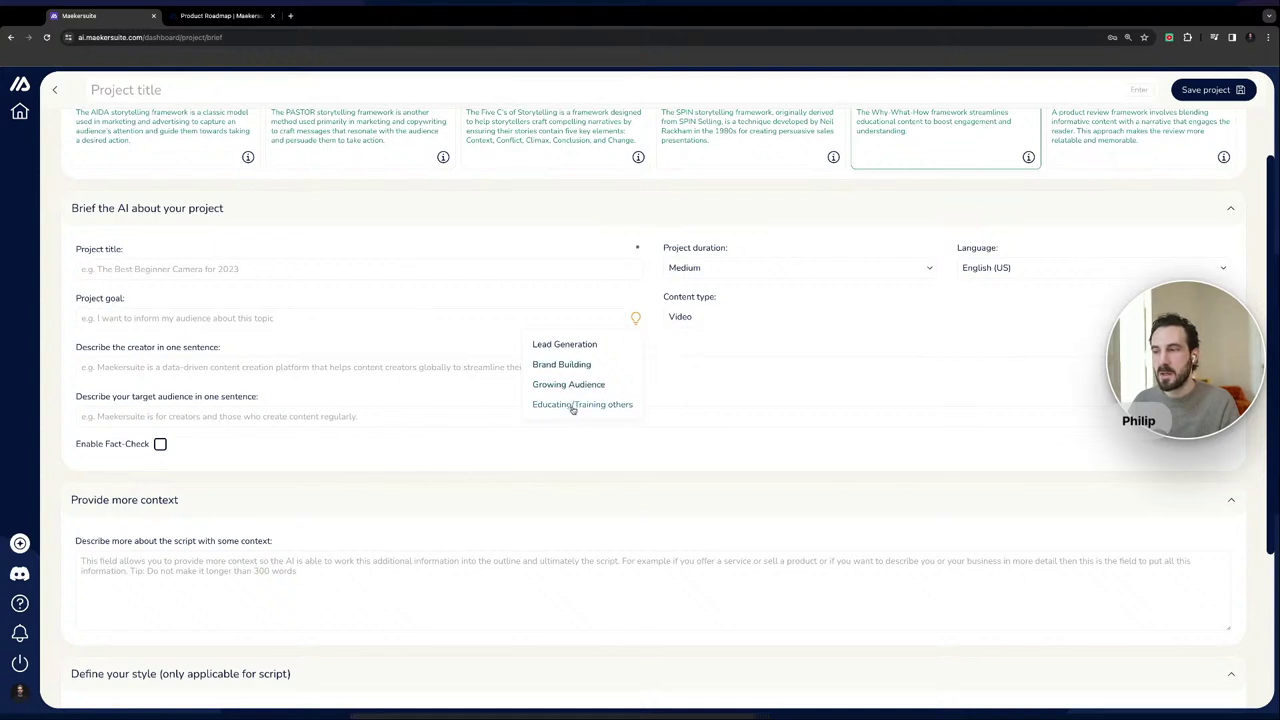
click(577, 345)
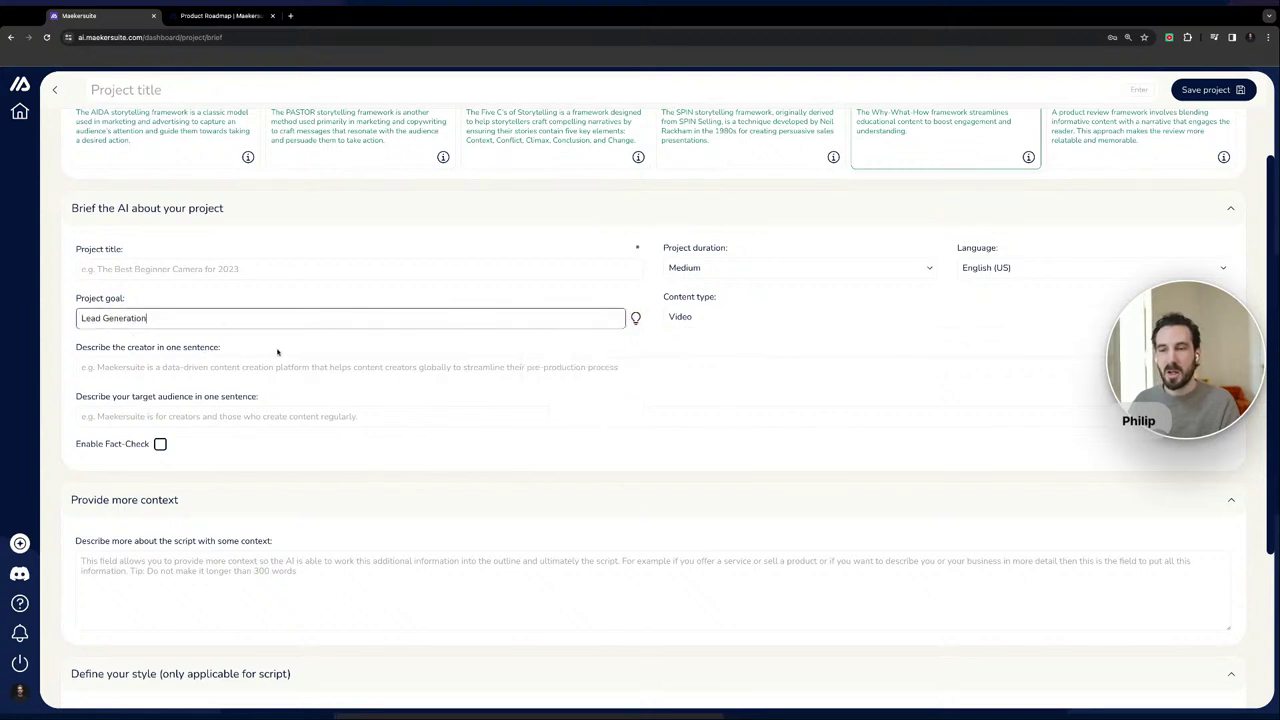
click(278, 354)
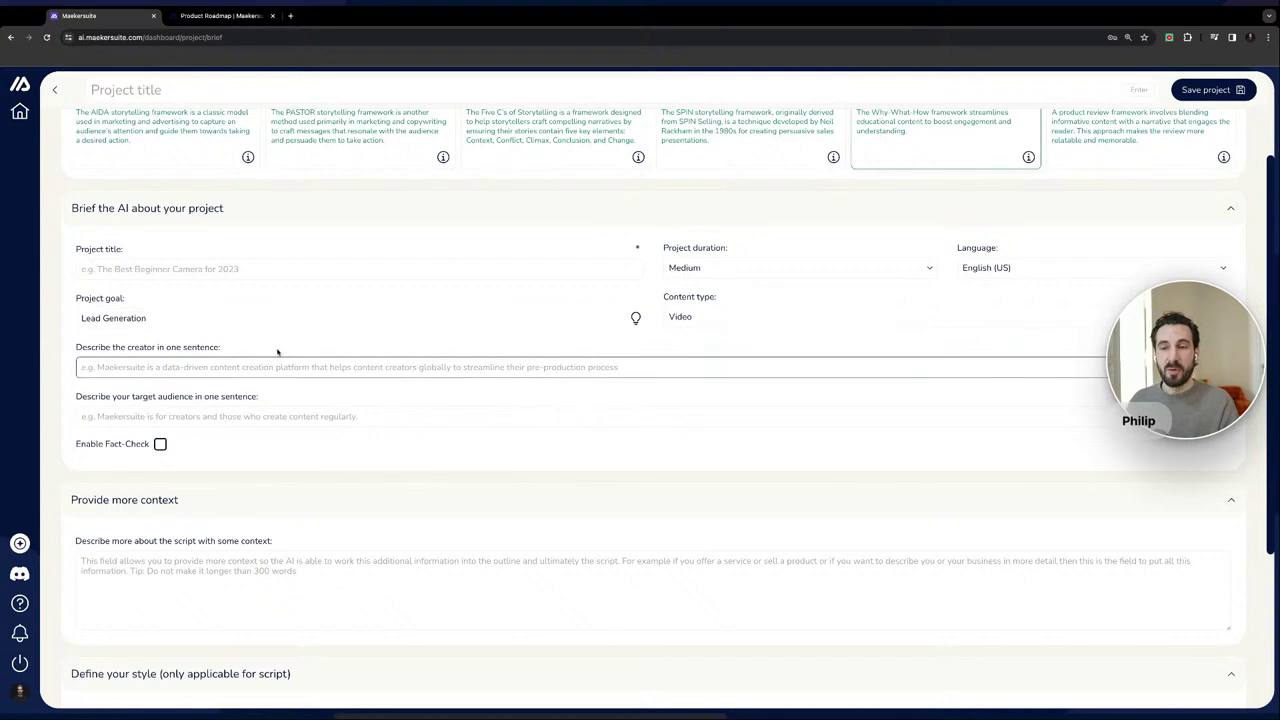
click(205, 320)
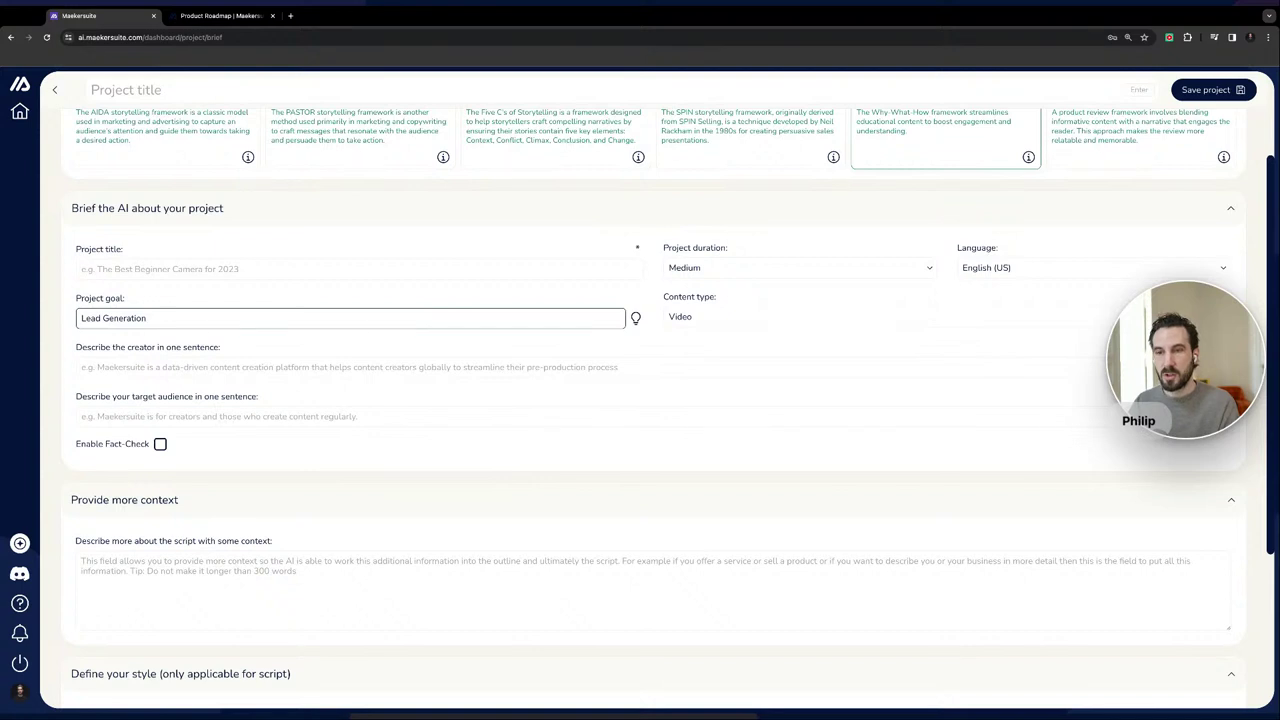
text(driven)
key(BackSpace)
key(BackSpace)
key(BackSpace)
key(BackSpace)
key(BackSpace)
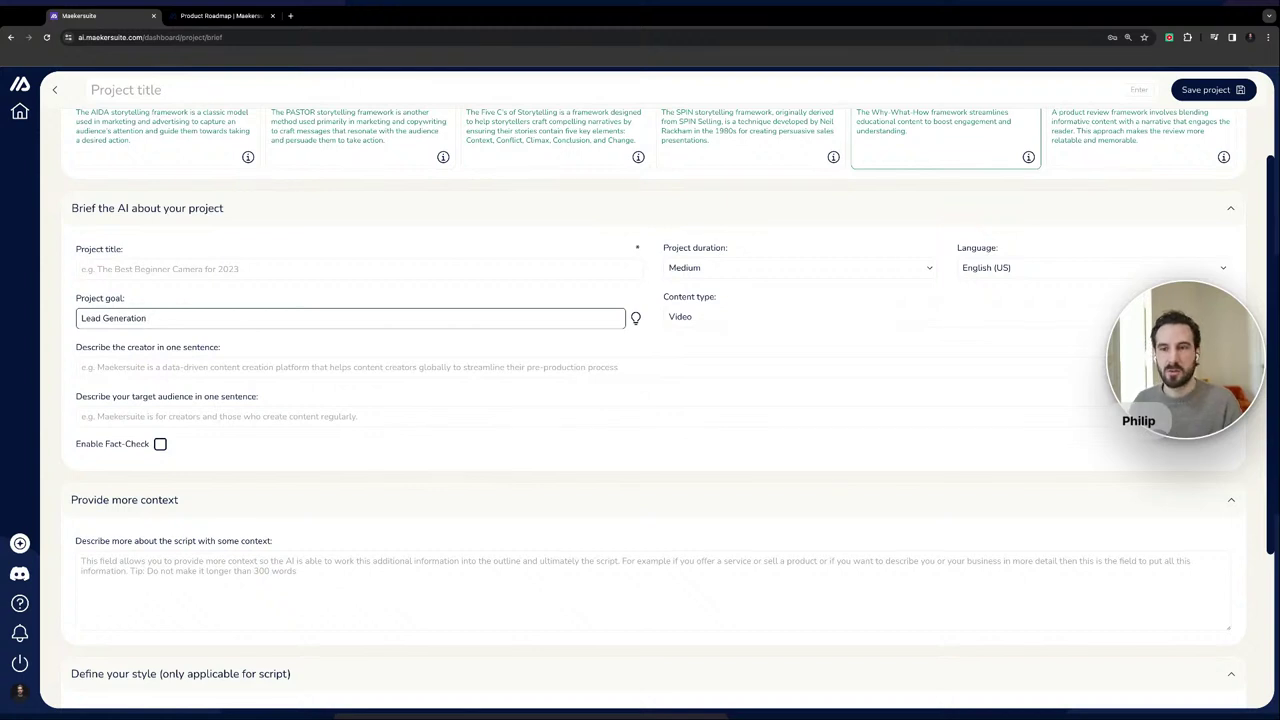
click(181, 367)
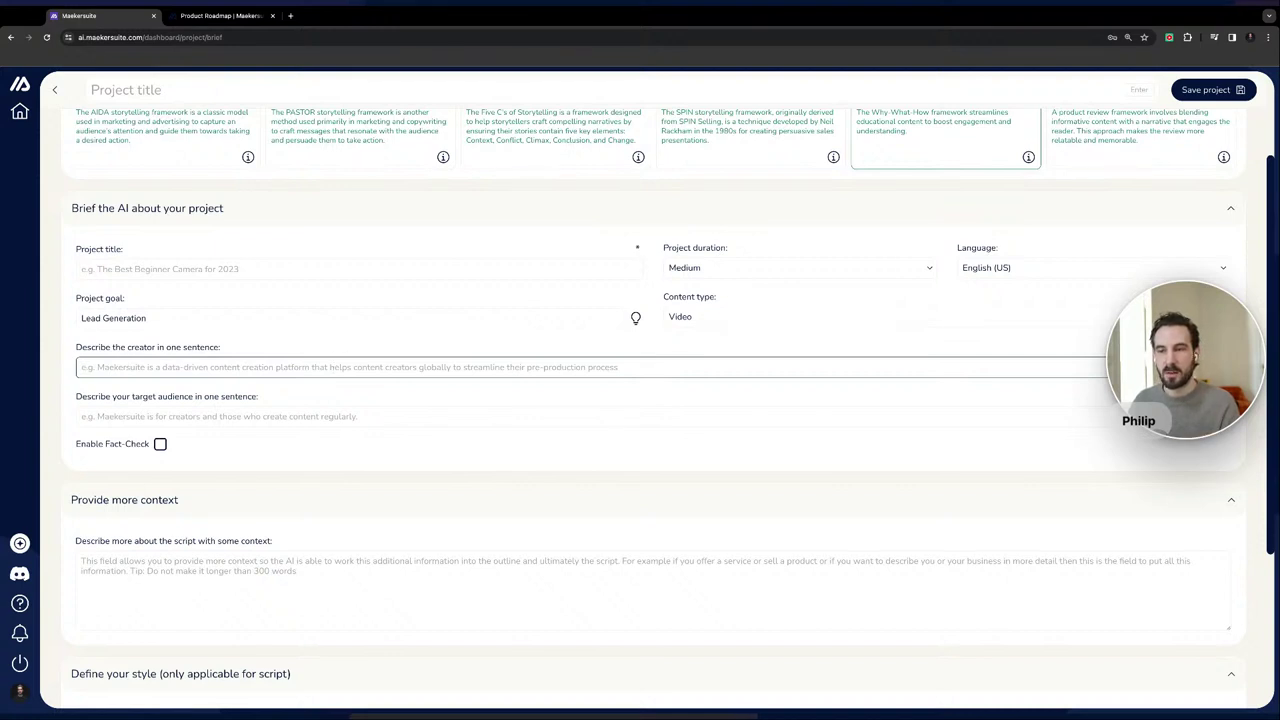
click(250, 415)
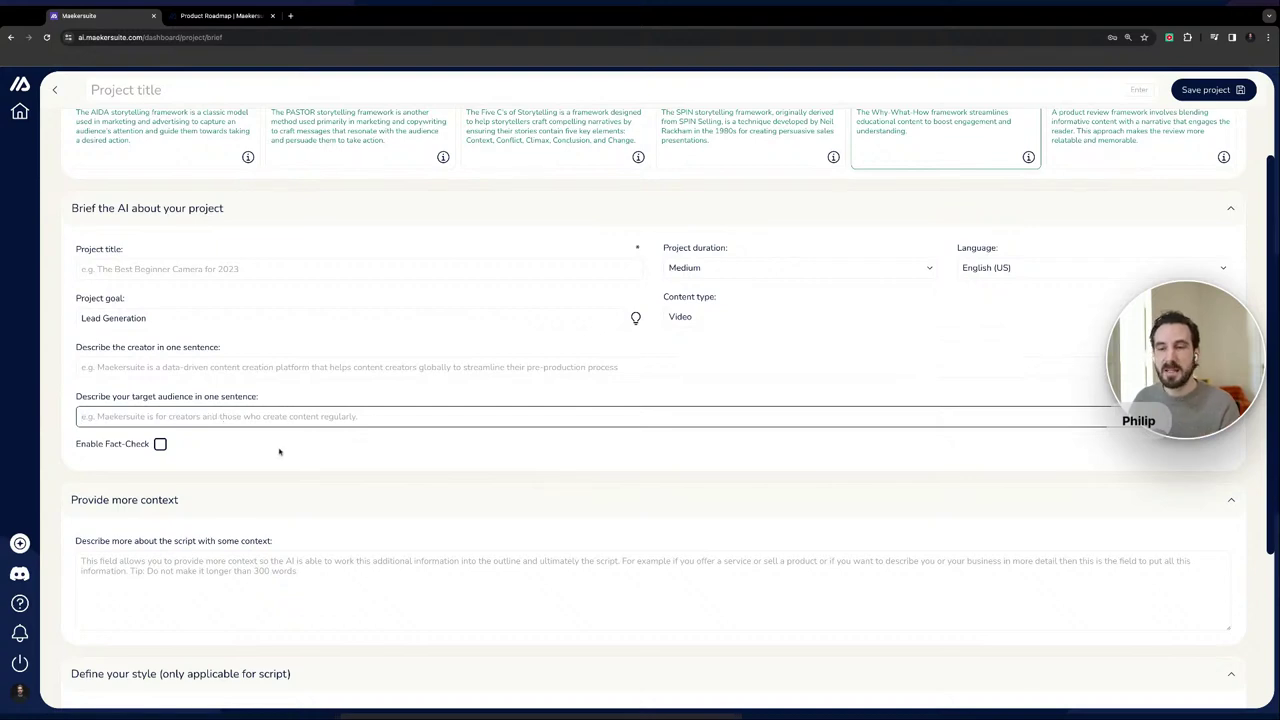
scroll(279, 452, down, 3)
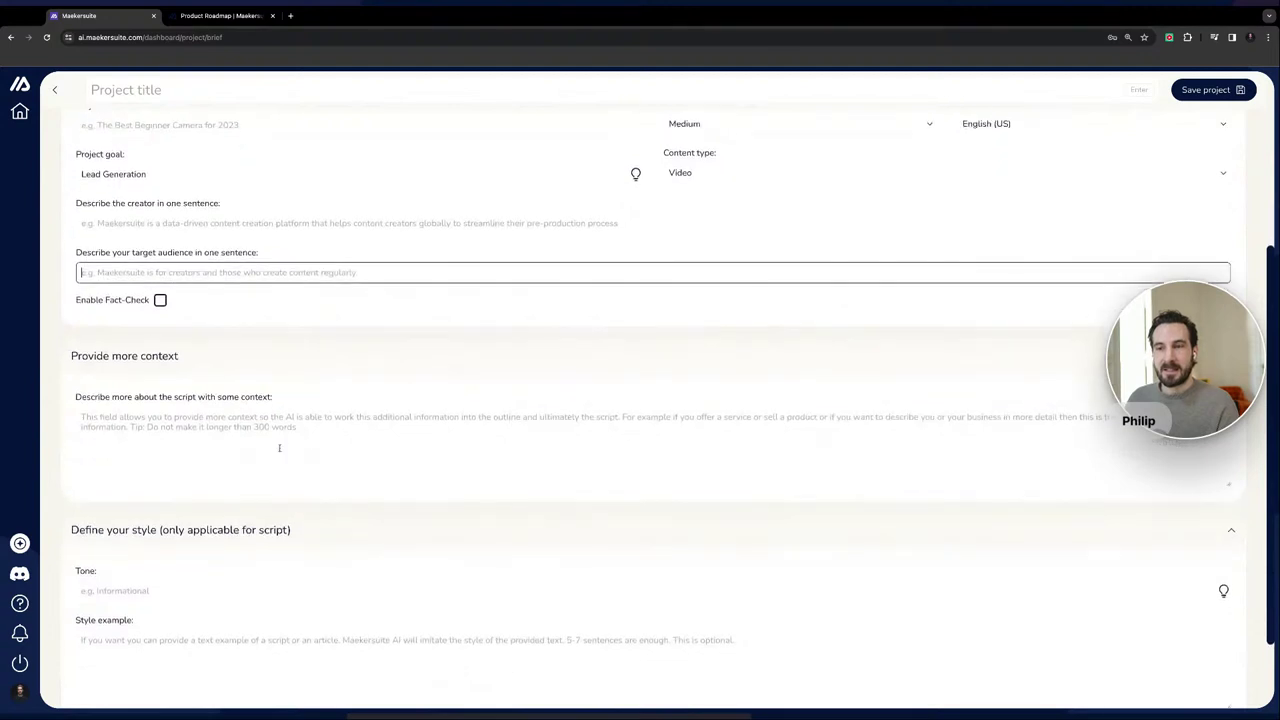
scroll(279, 448, down, 2)
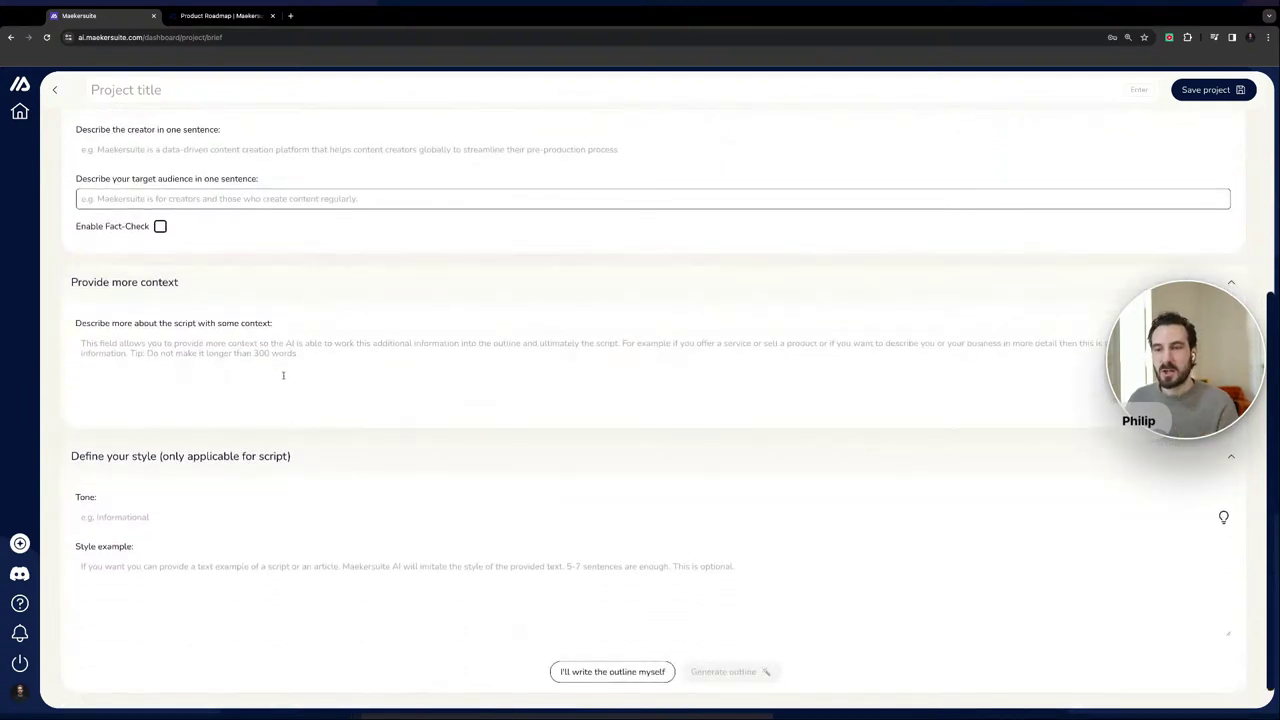
click(283, 375)
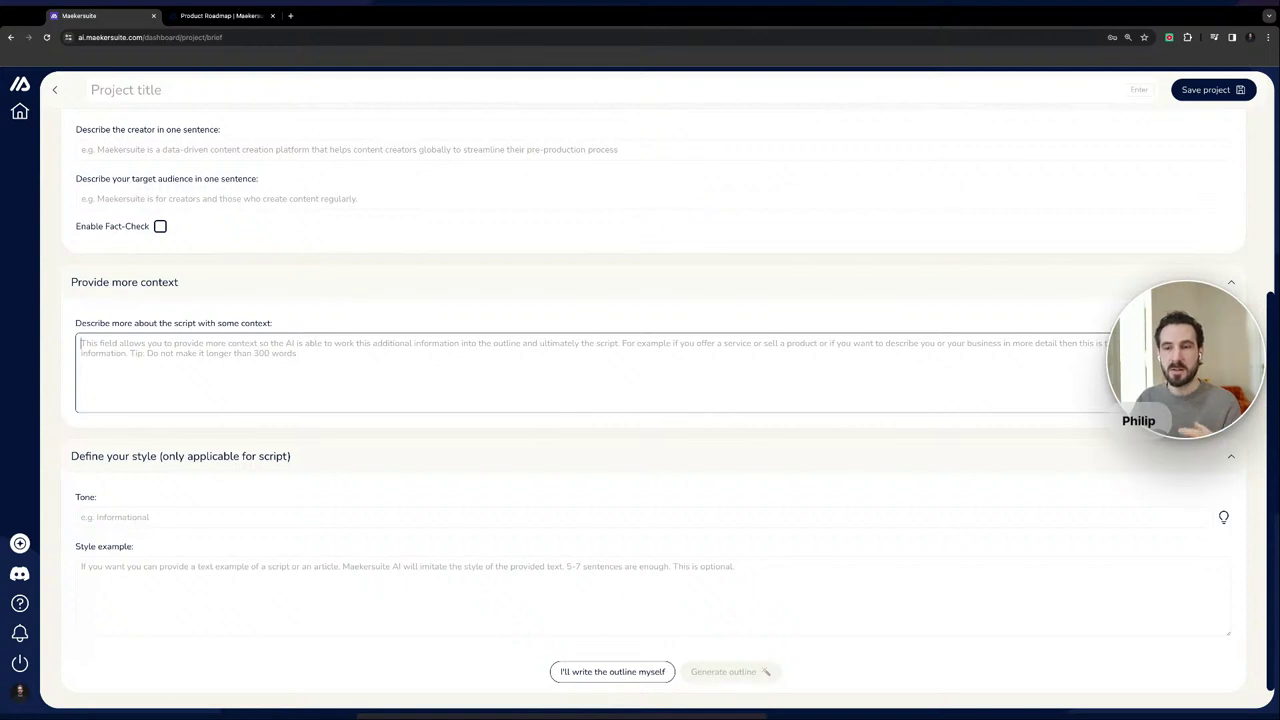
click(162, 347)
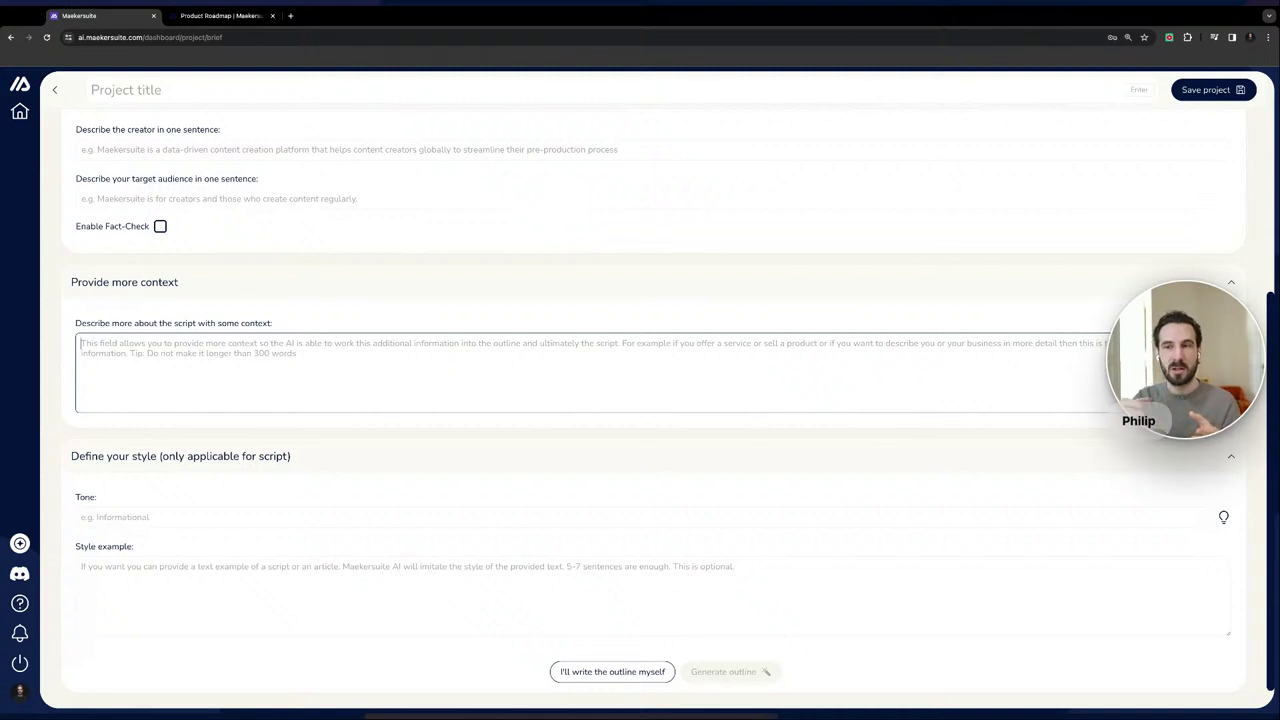
click(208, 494)
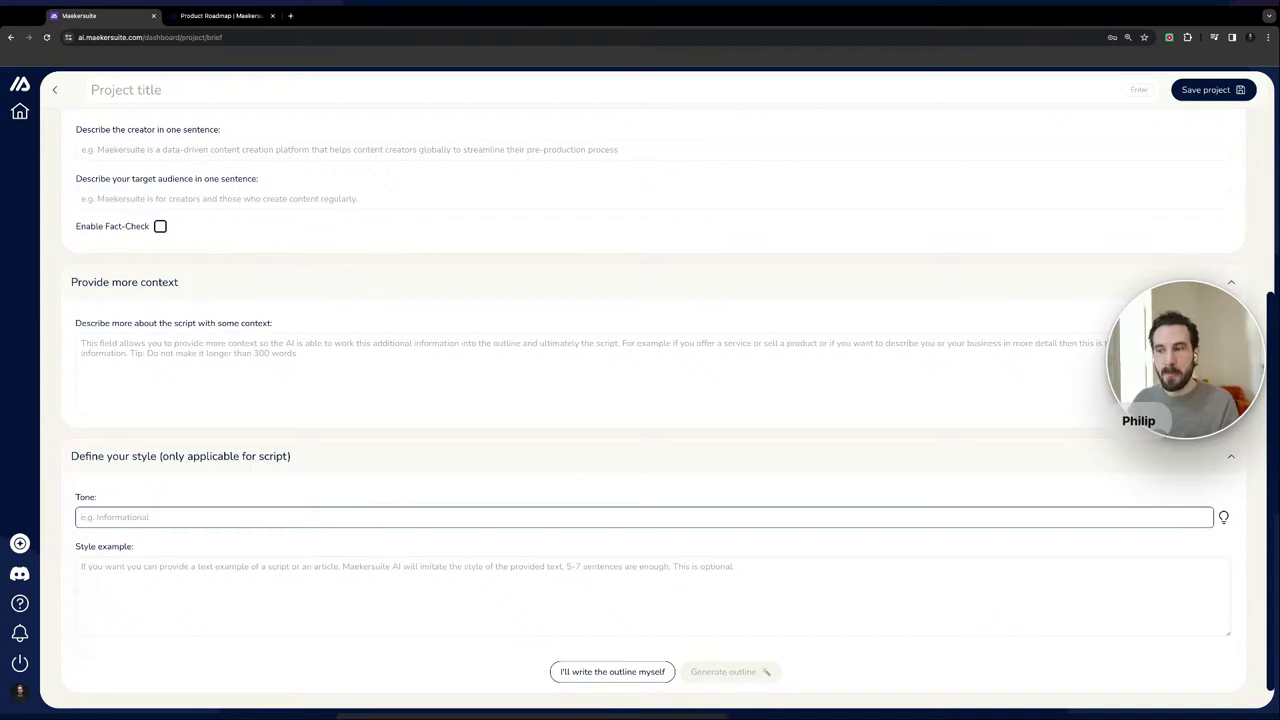
Pick Informational from the Tone suggestion list and move on to the Style example box.
click(1223, 517)
scroll(1191, 589, down, 1)
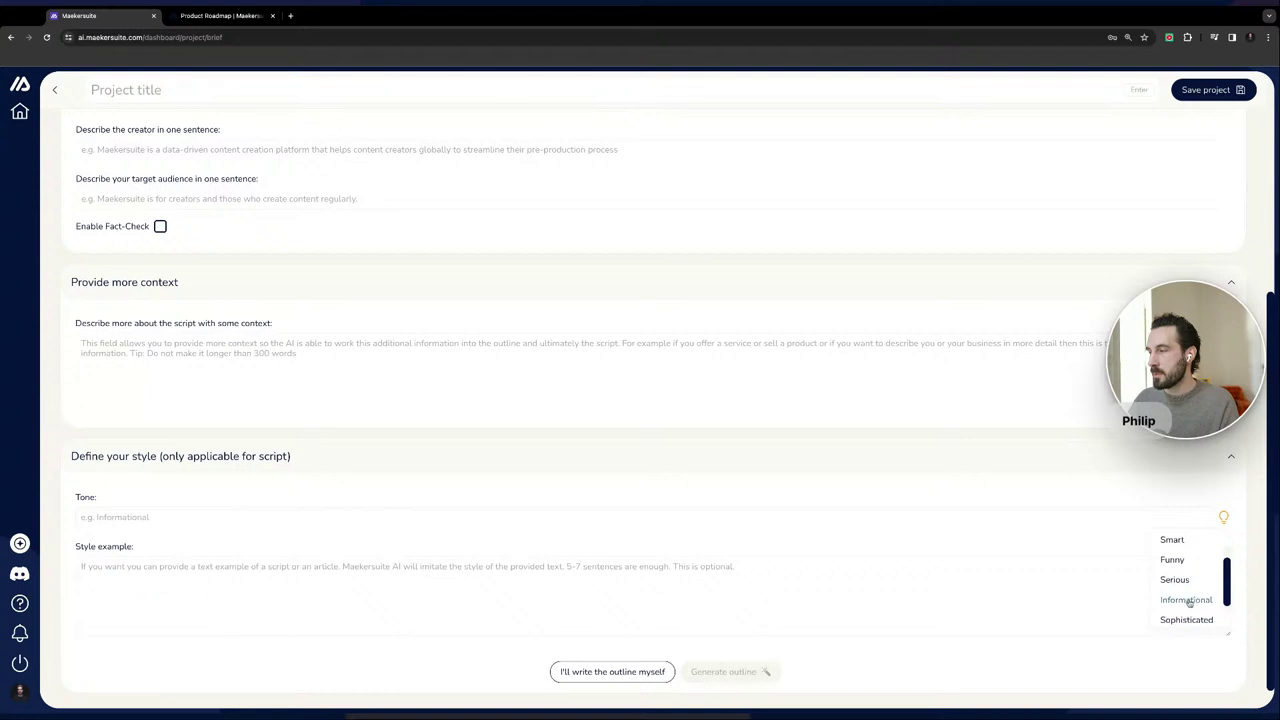
click(1188, 602)
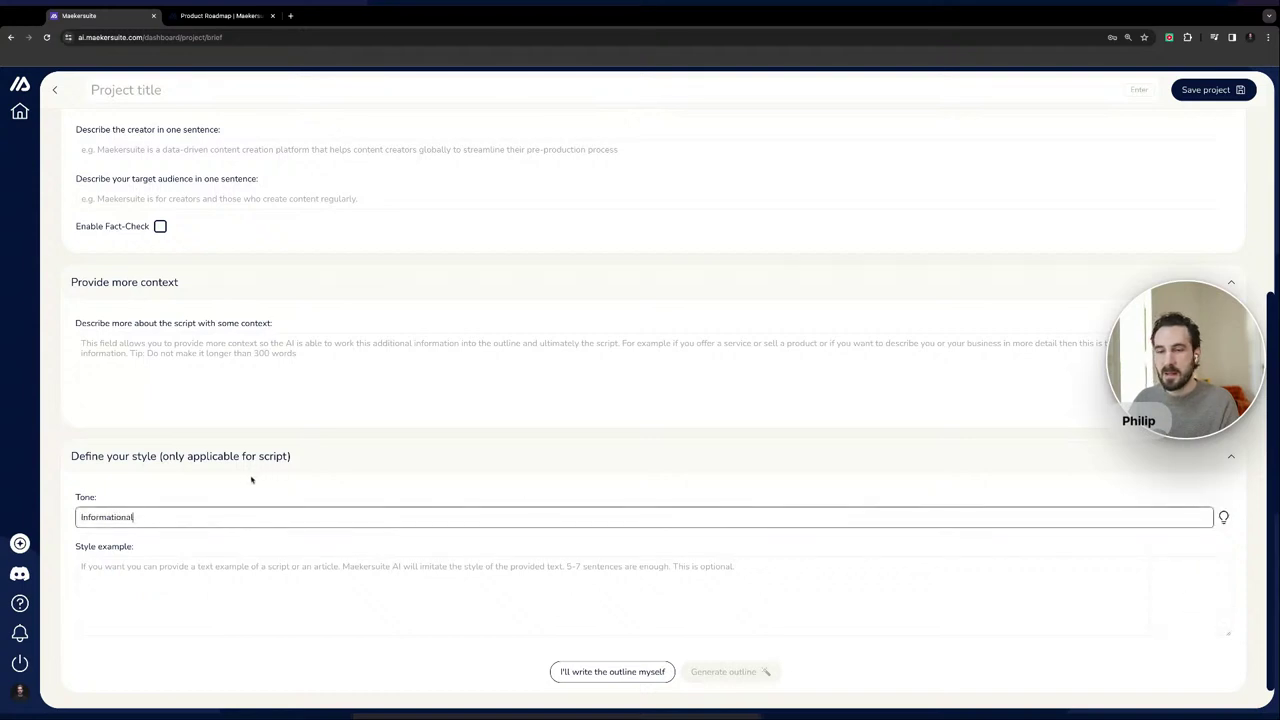
click(166, 570)
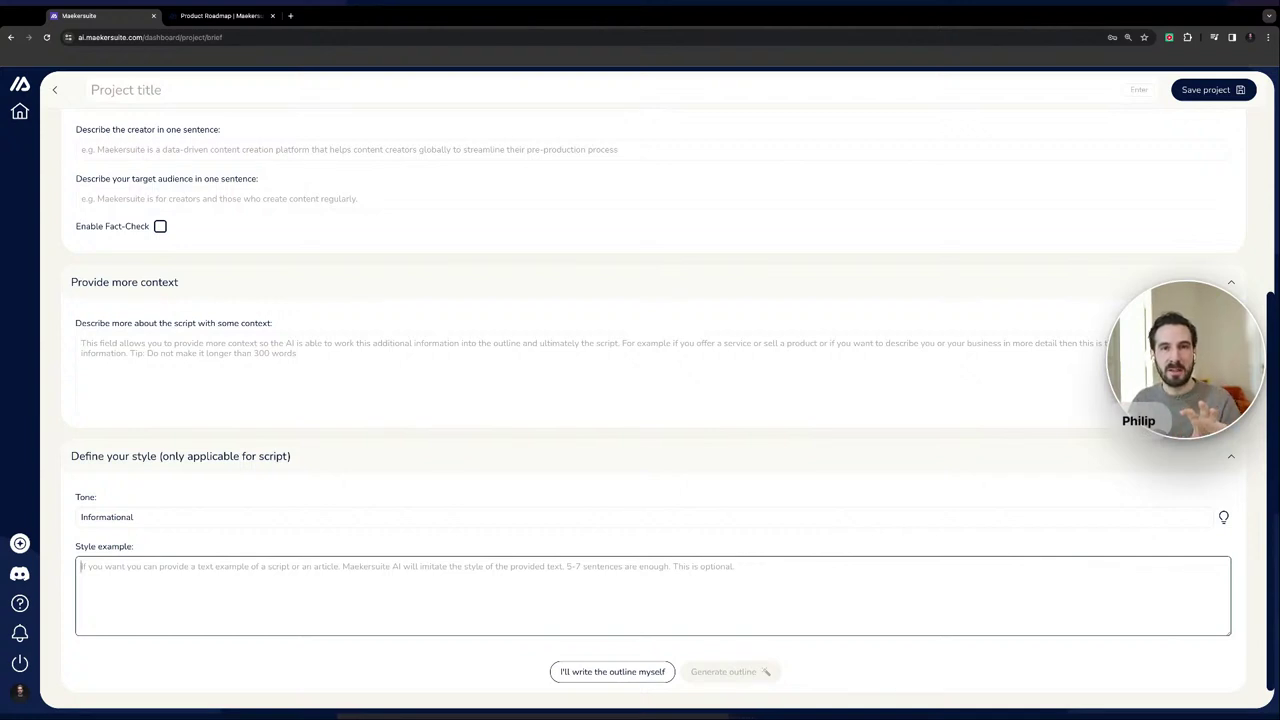
Scroll to the top of the brief and head Home, triggering the unsaved-edits prompt.
scroll(331, 507, up, 1)
scroll(331, 507, up, 2)
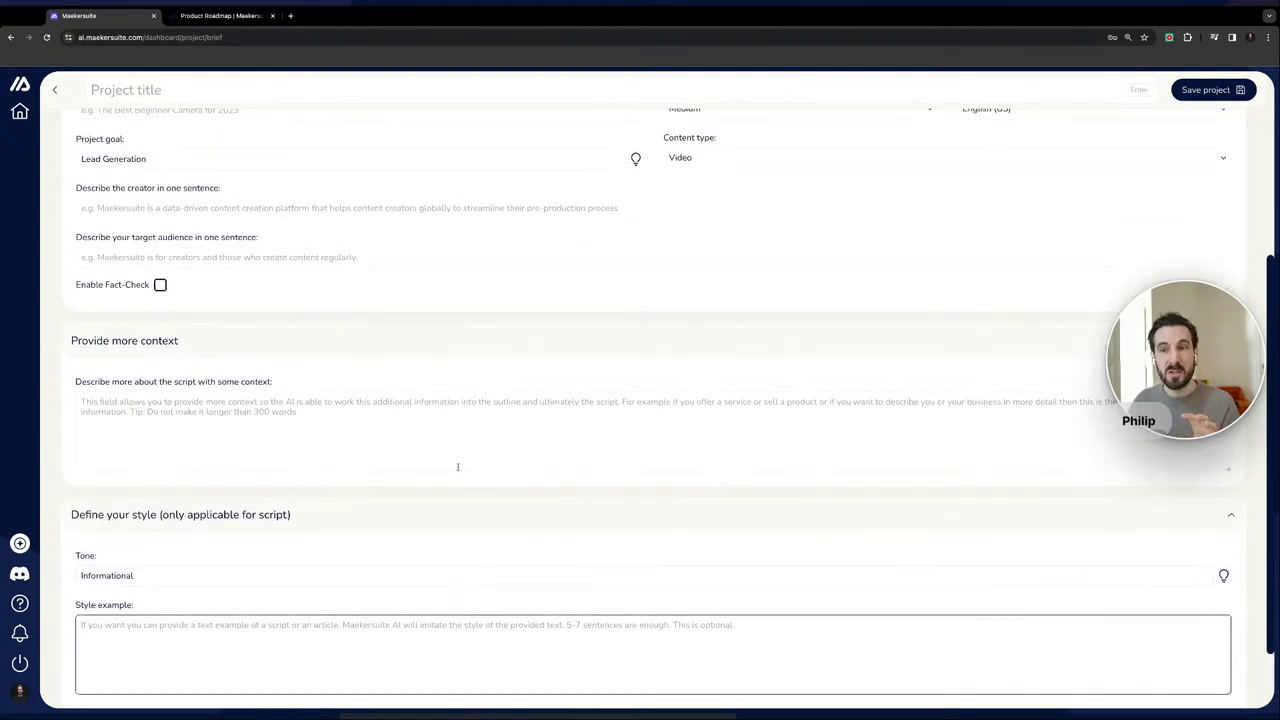
scroll(280, 400, up, 2)
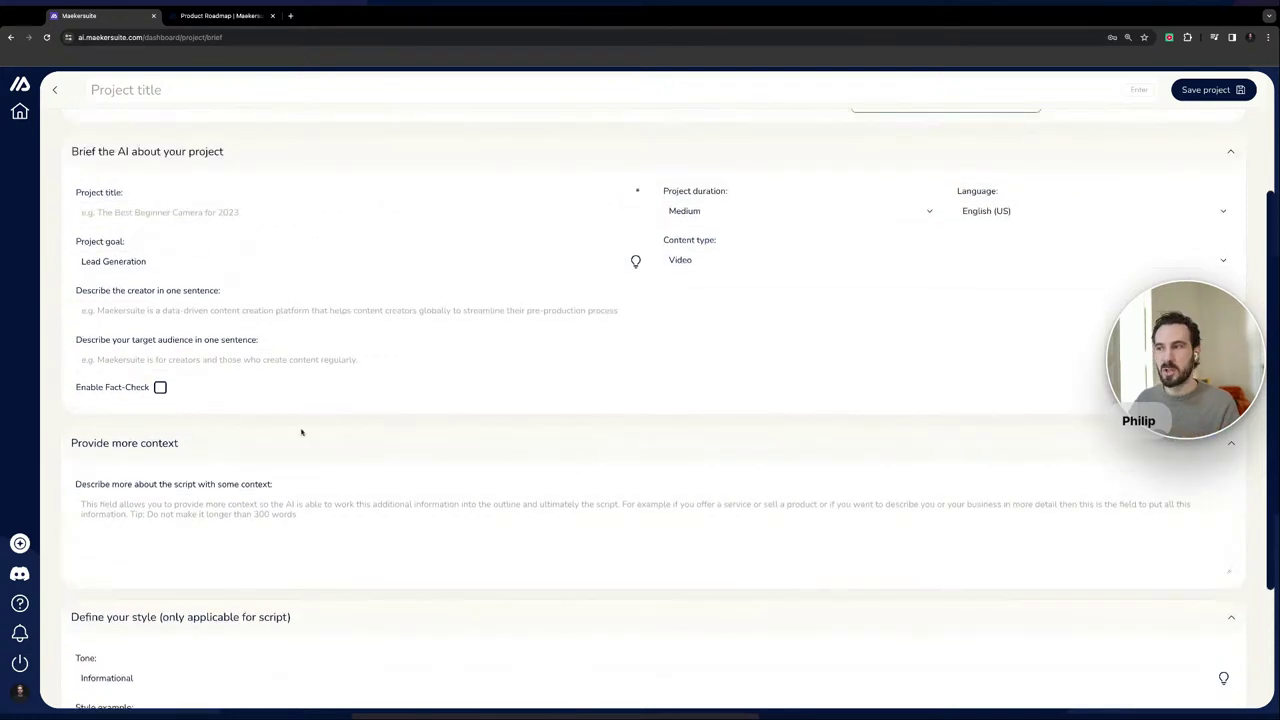
scroll(350, 336, up, 3)
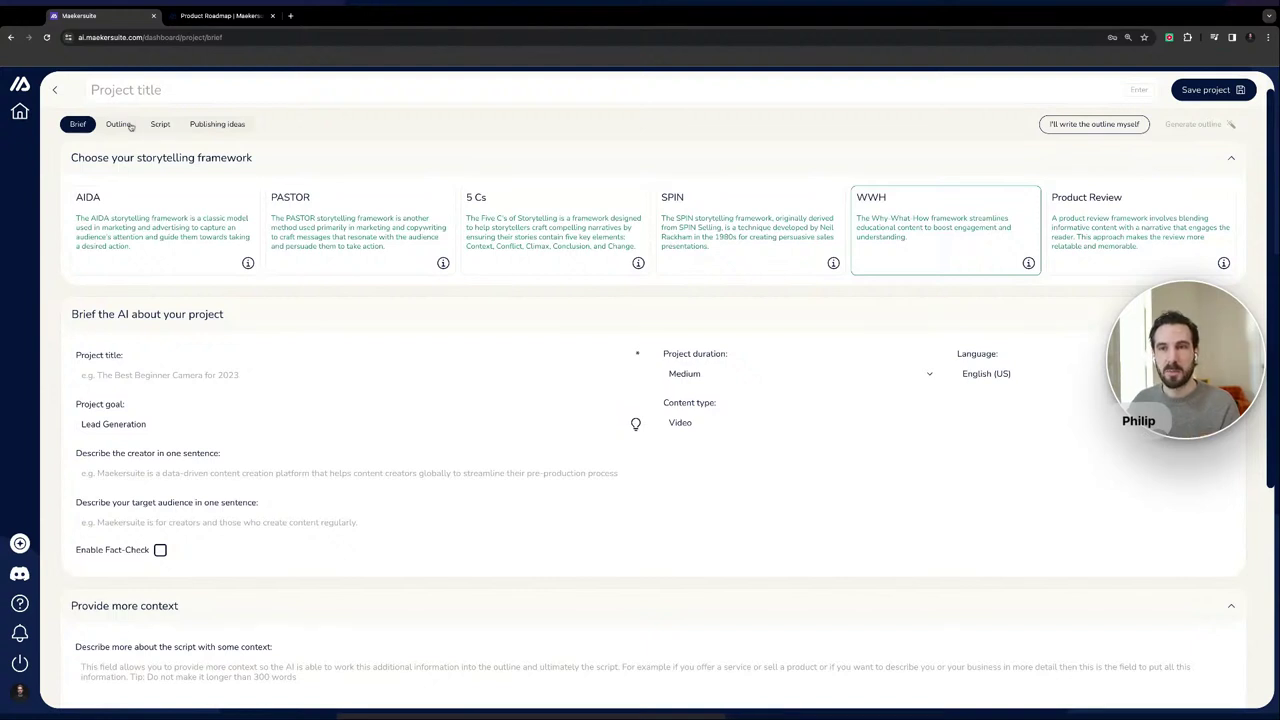
click(20, 111)
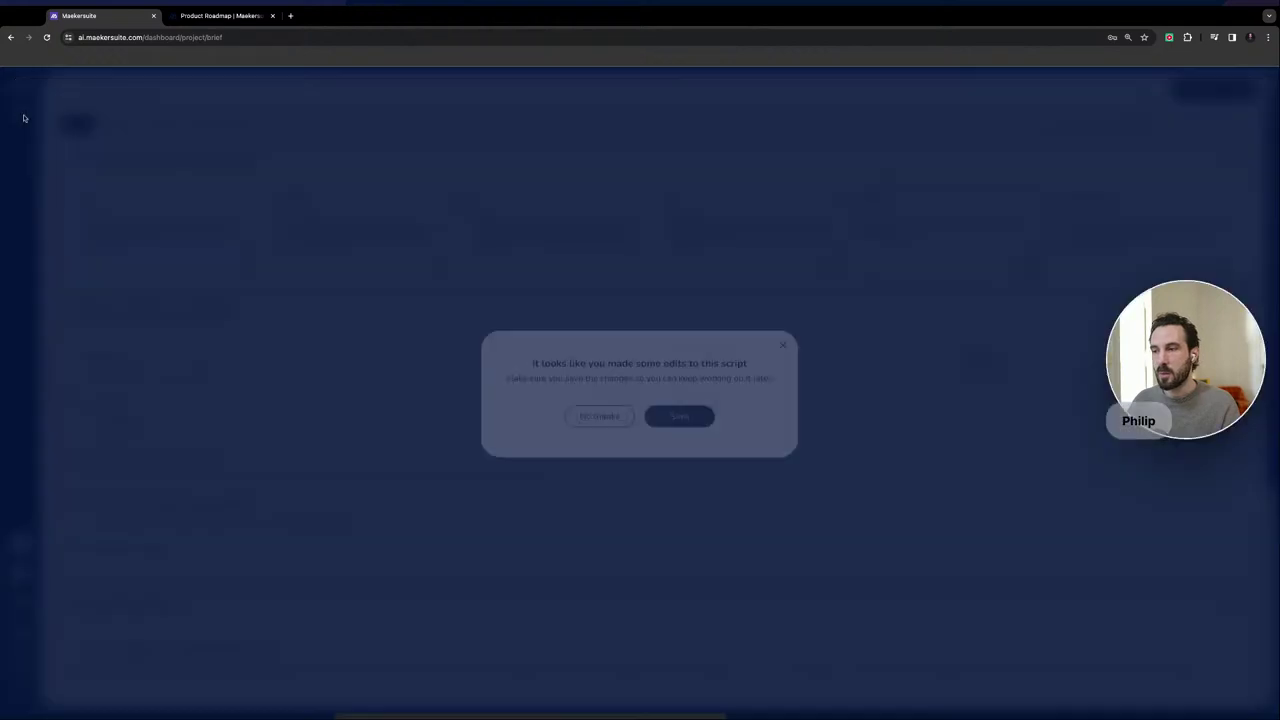
Discard the edits, open the most recent project from Projects, and view its WWH outline.
click(582, 416)
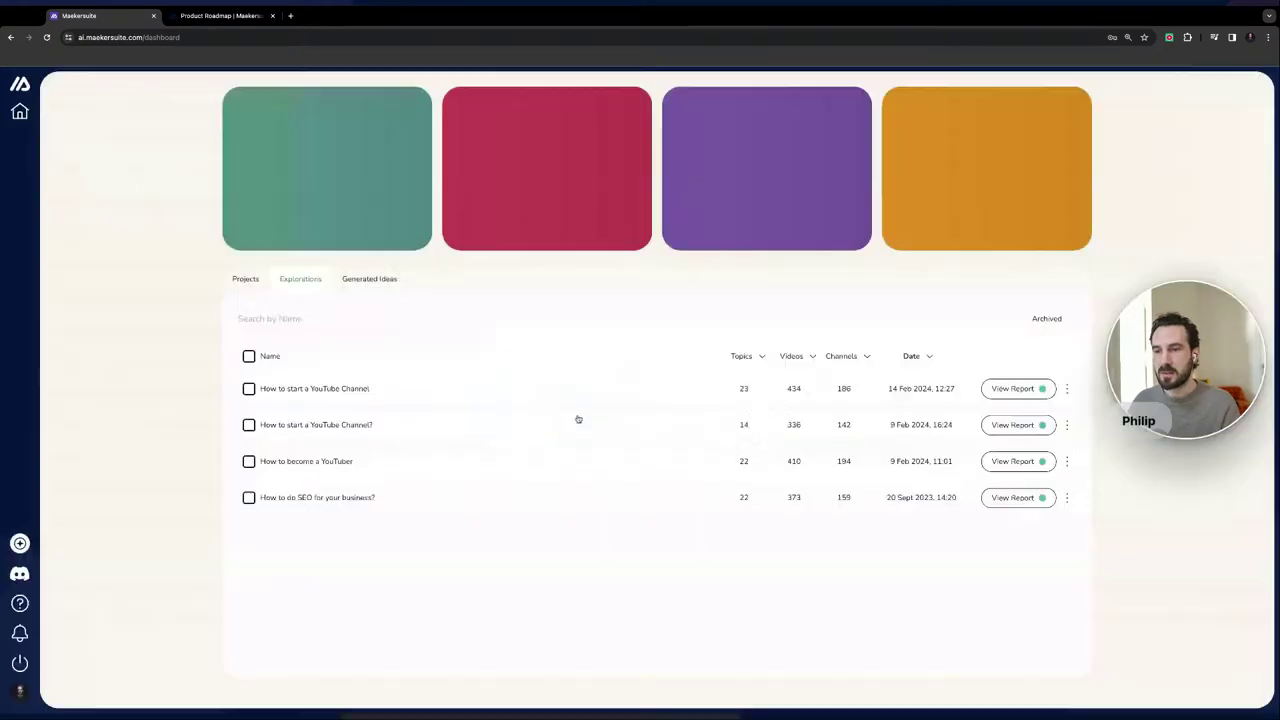
click(248, 279)
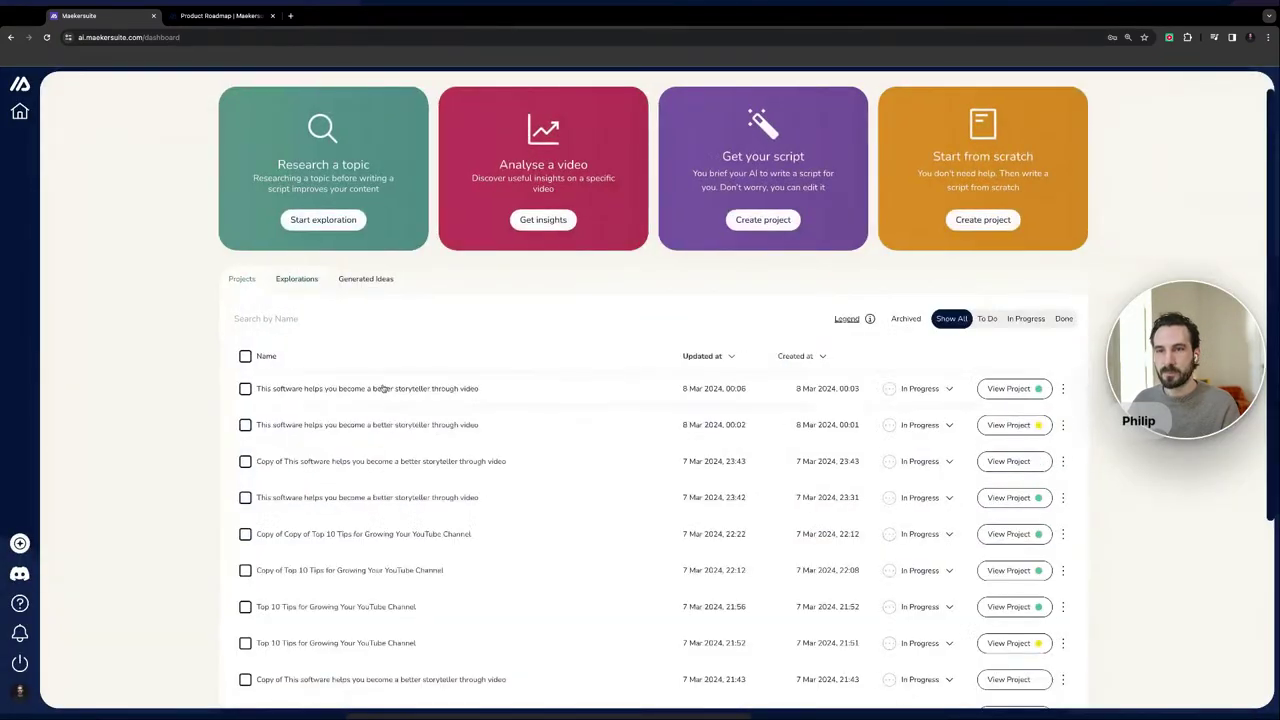
click(382, 390)
click(118, 124)
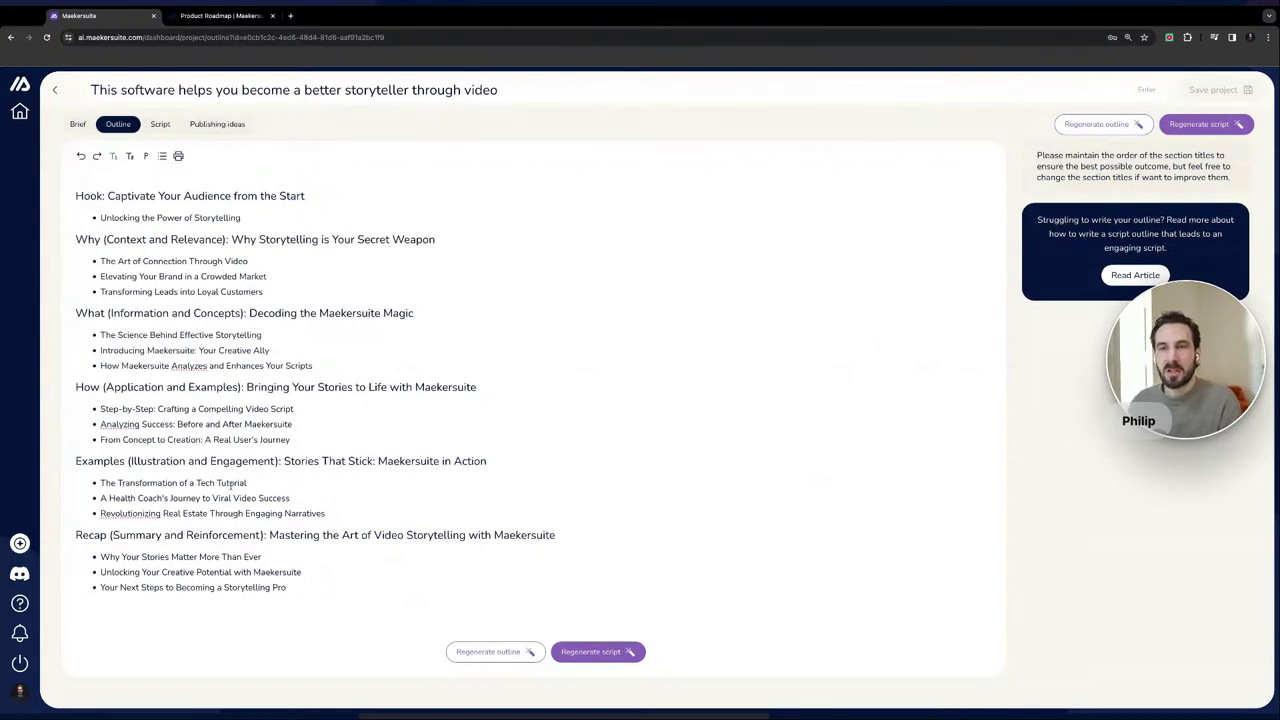
Switch to the Brief tab showing the WWH framework, Long duration, English (US) and Video.
click(78, 124)
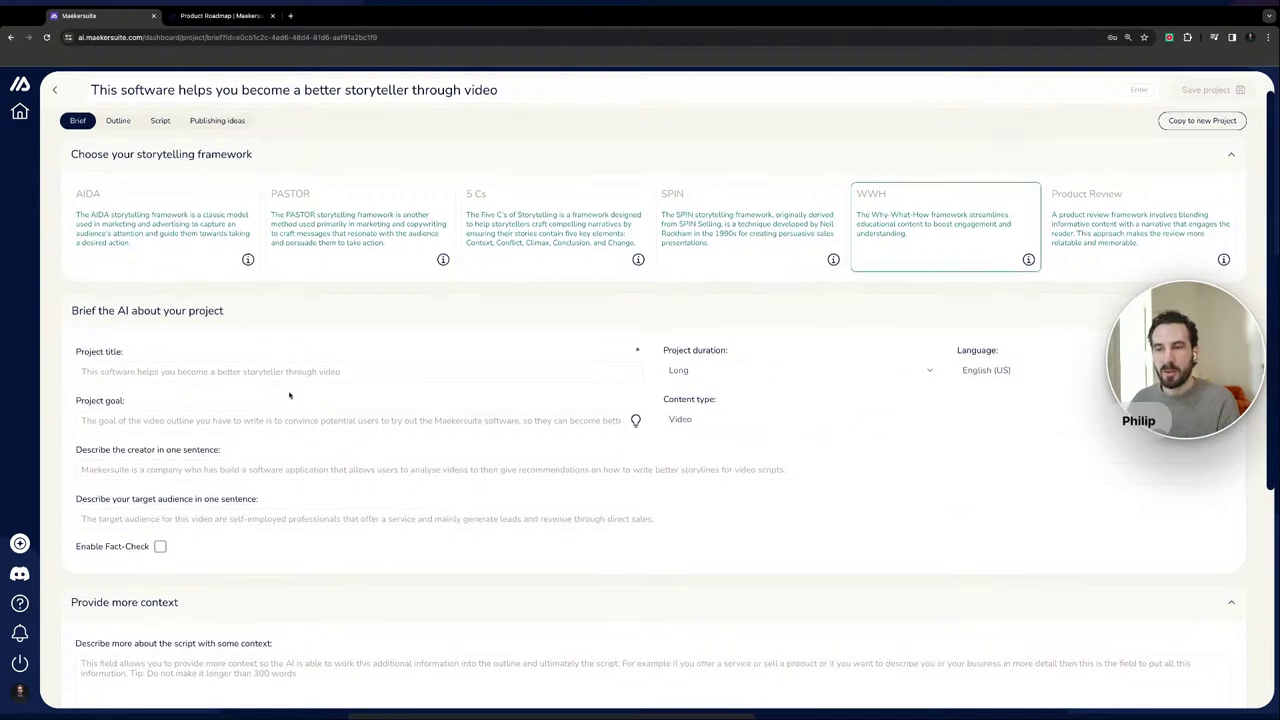
Scroll back to the framework cards and show the AIDA card's info explanation.
scroll(290, 395, down, 1)
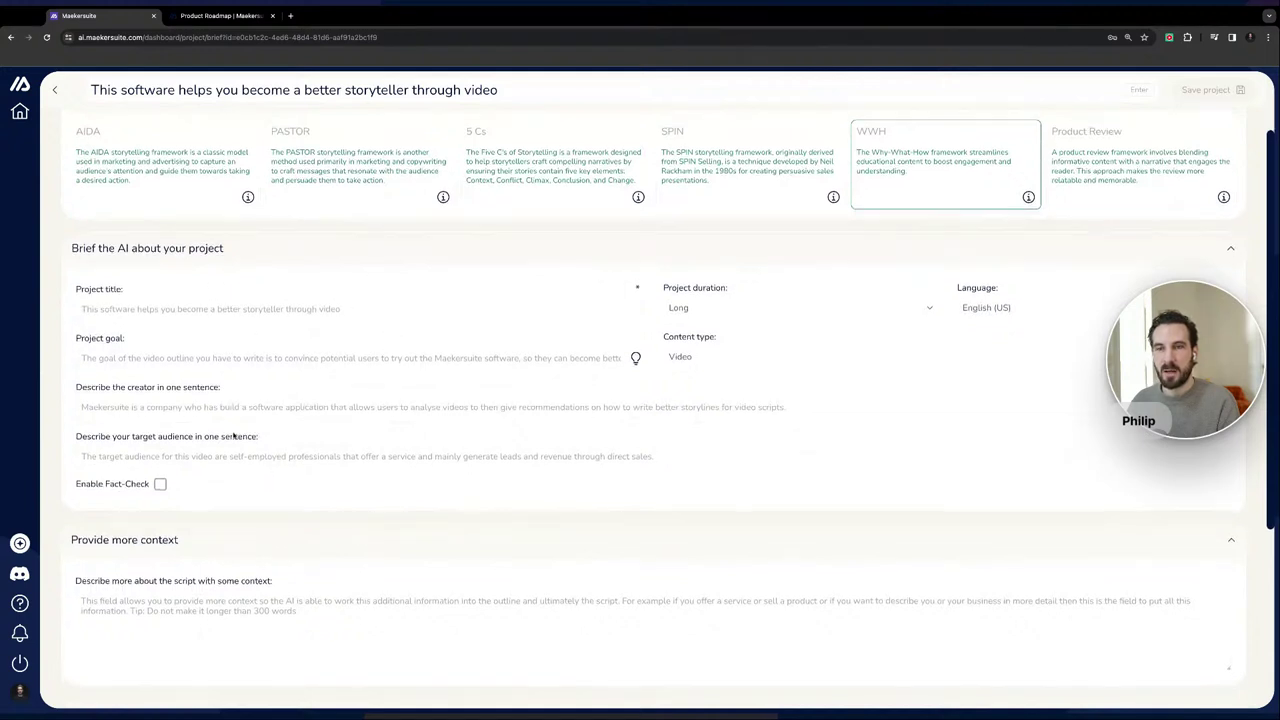
scroll(230, 435, down, 1)
scroll(274, 500, up, 2)
mouse_move(240, 237)
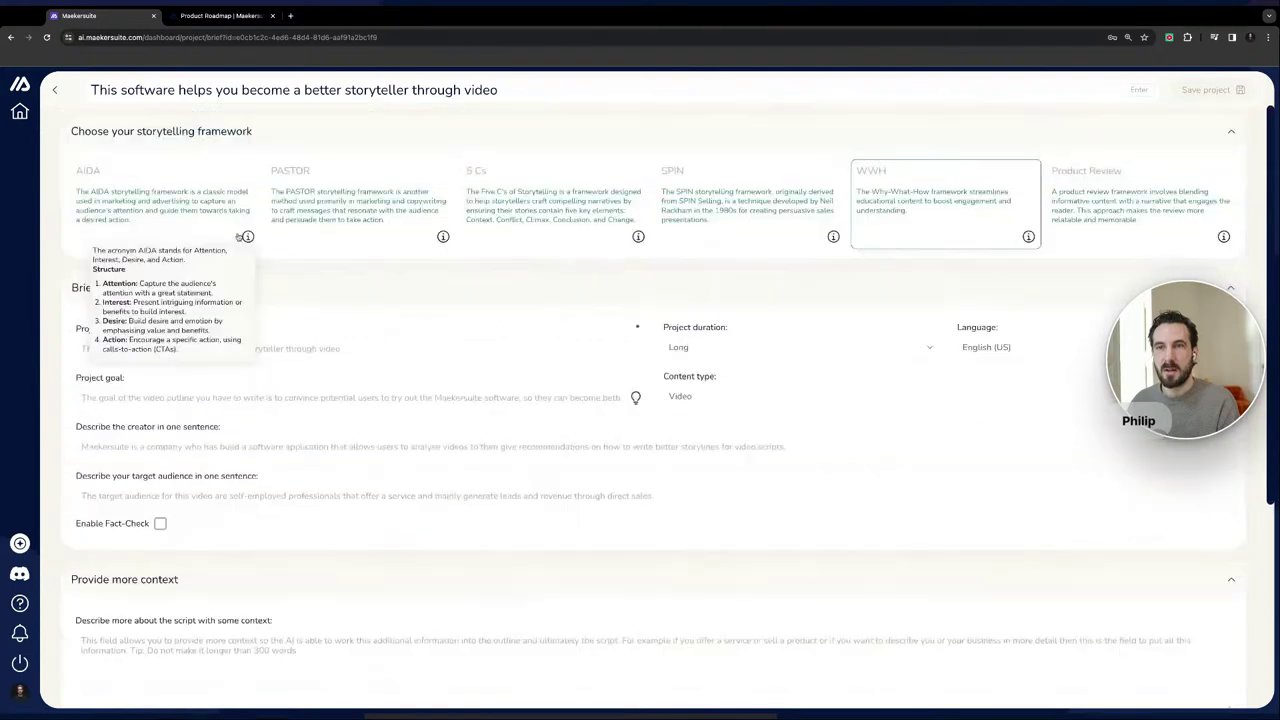
scroll(240, 237, up, 1)
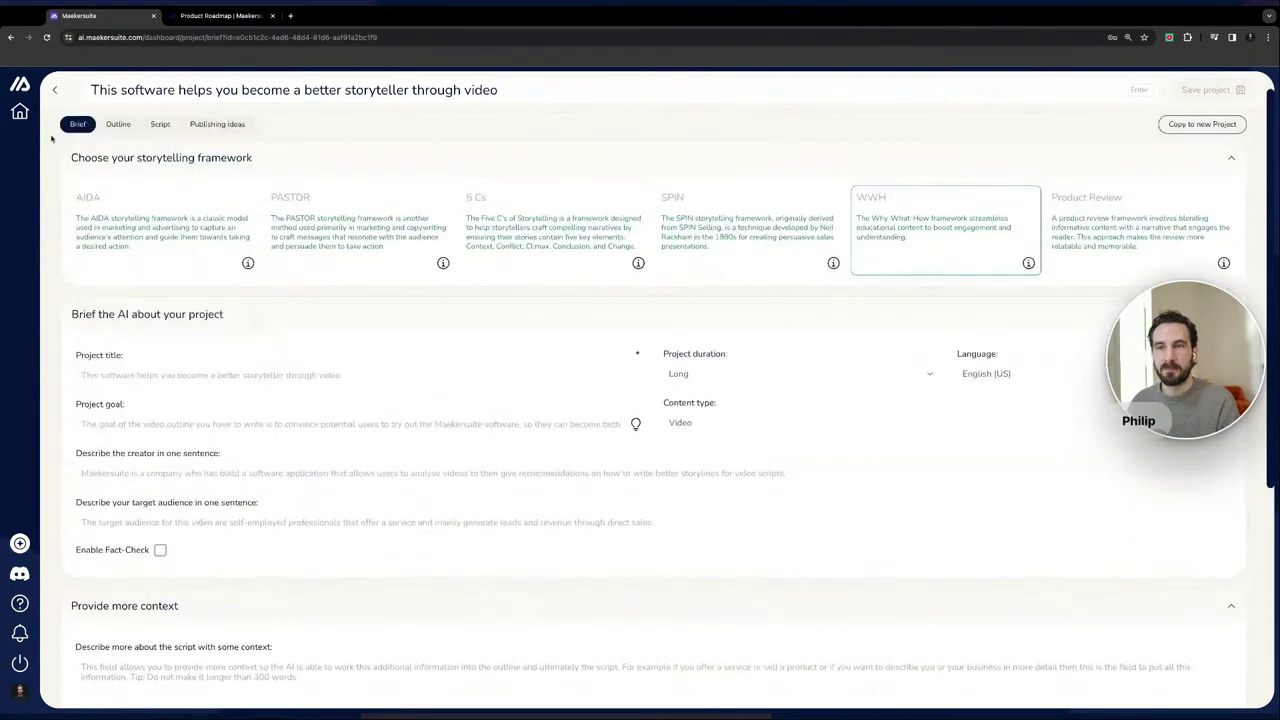
Switch from the Brief form to the Outline tab with its headings and bullet points.
click(119, 125)
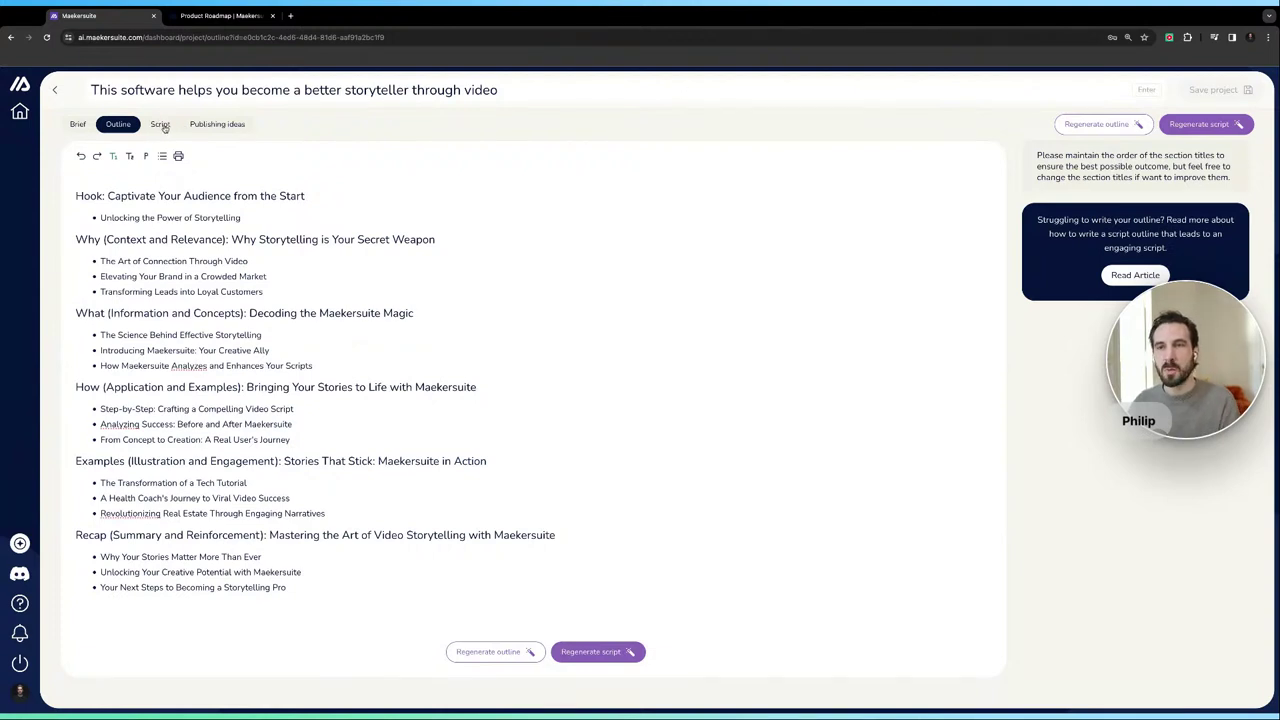
triple_click(76, 196)
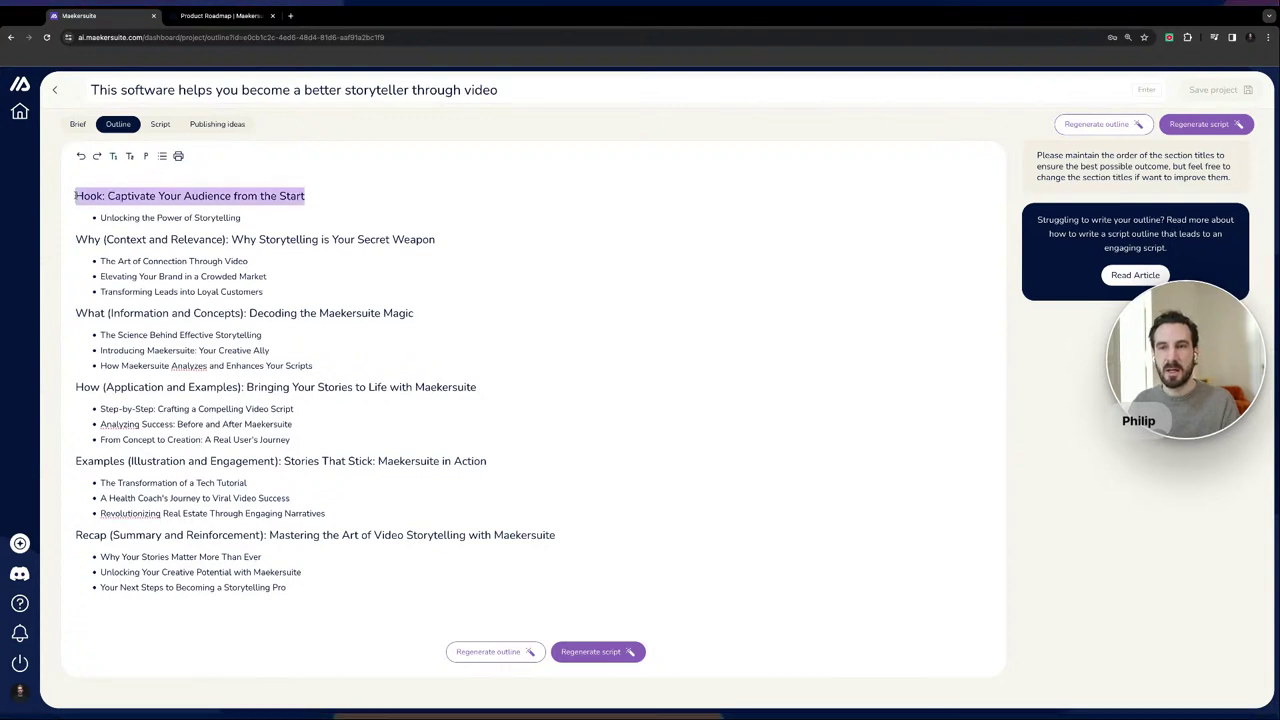
drag(76, 196, 262, 336)
click(101, 239)
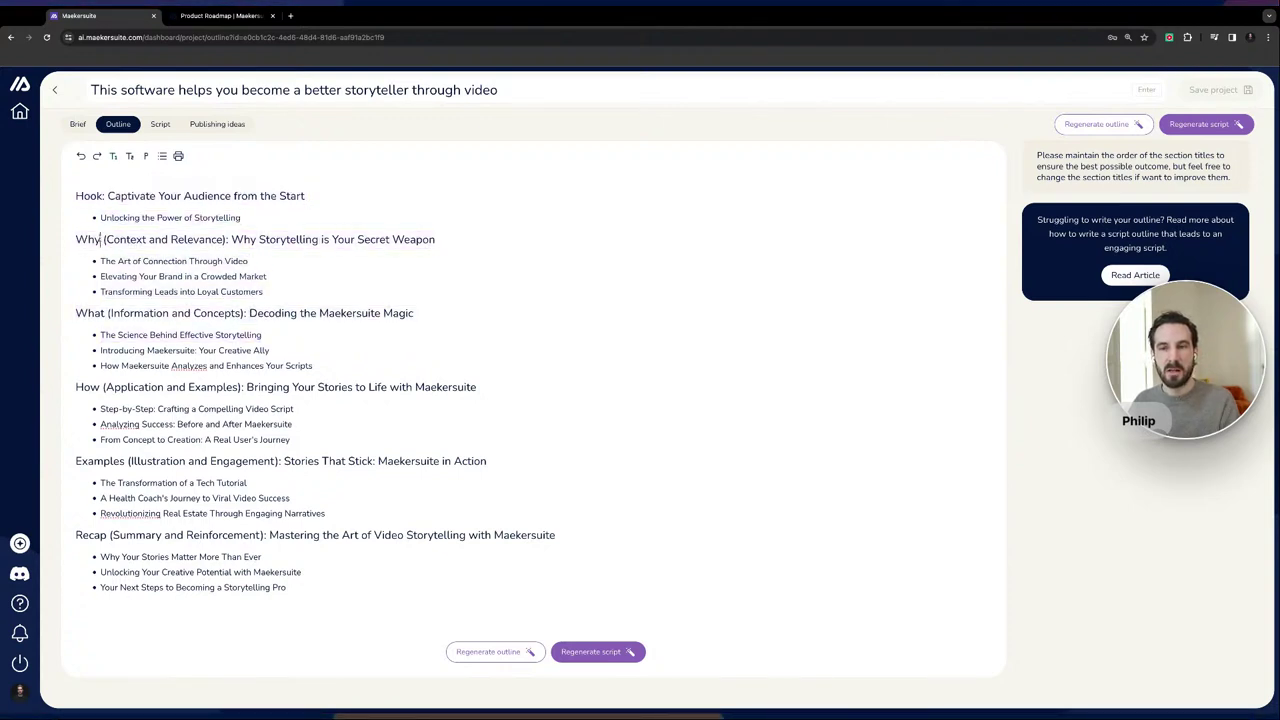
drag(74, 239, 103, 240)
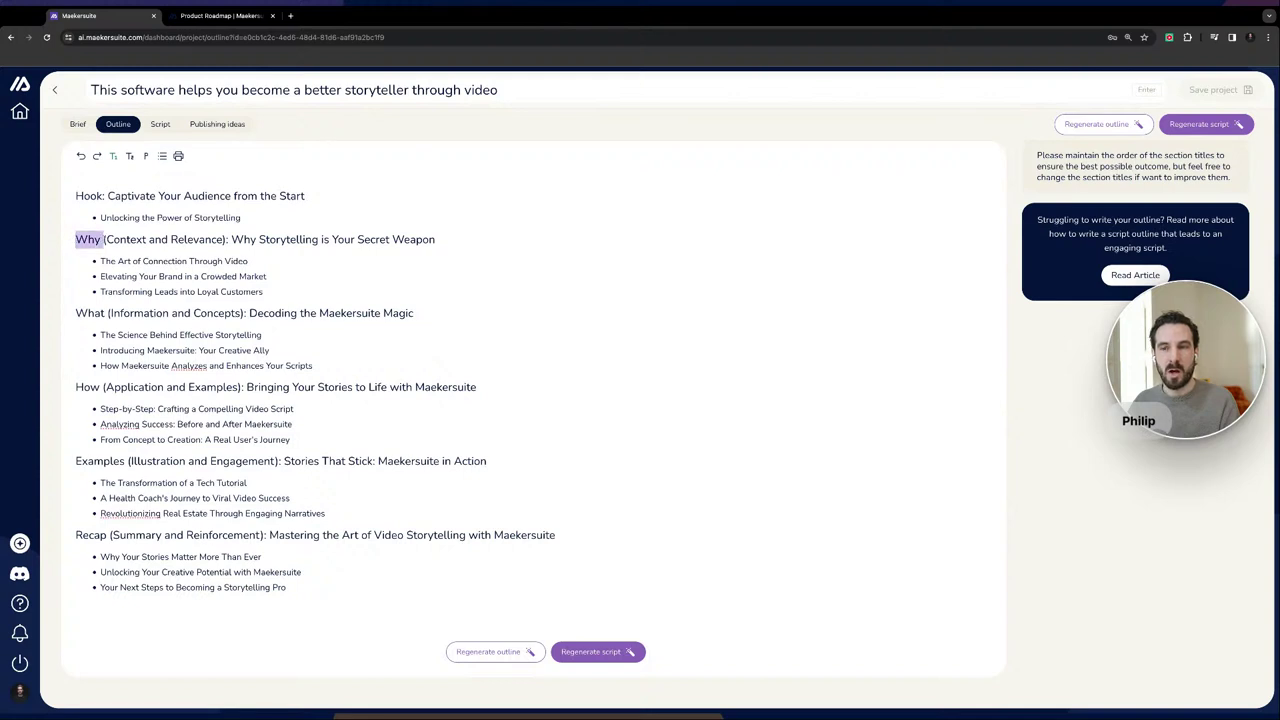
drag(75, 313, 106, 313)
drag(75, 387, 104, 387)
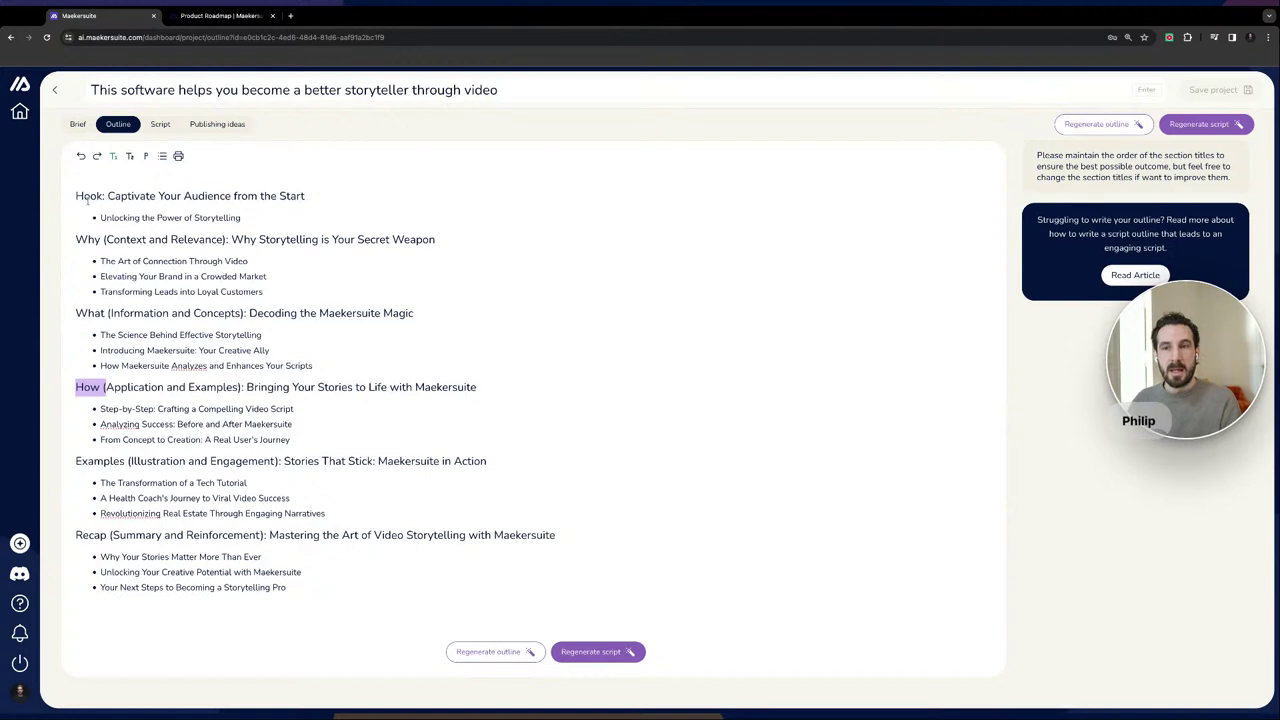
drag(76, 196, 307, 198)
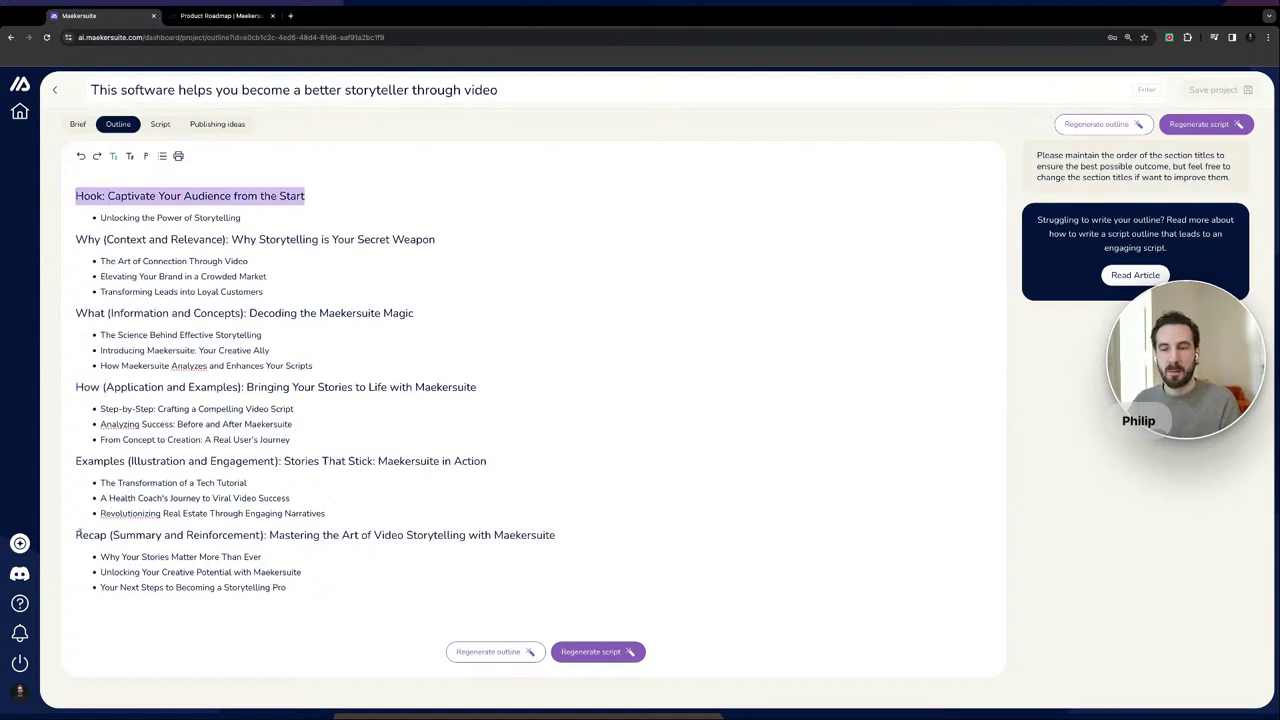
drag(76, 535, 161, 535)
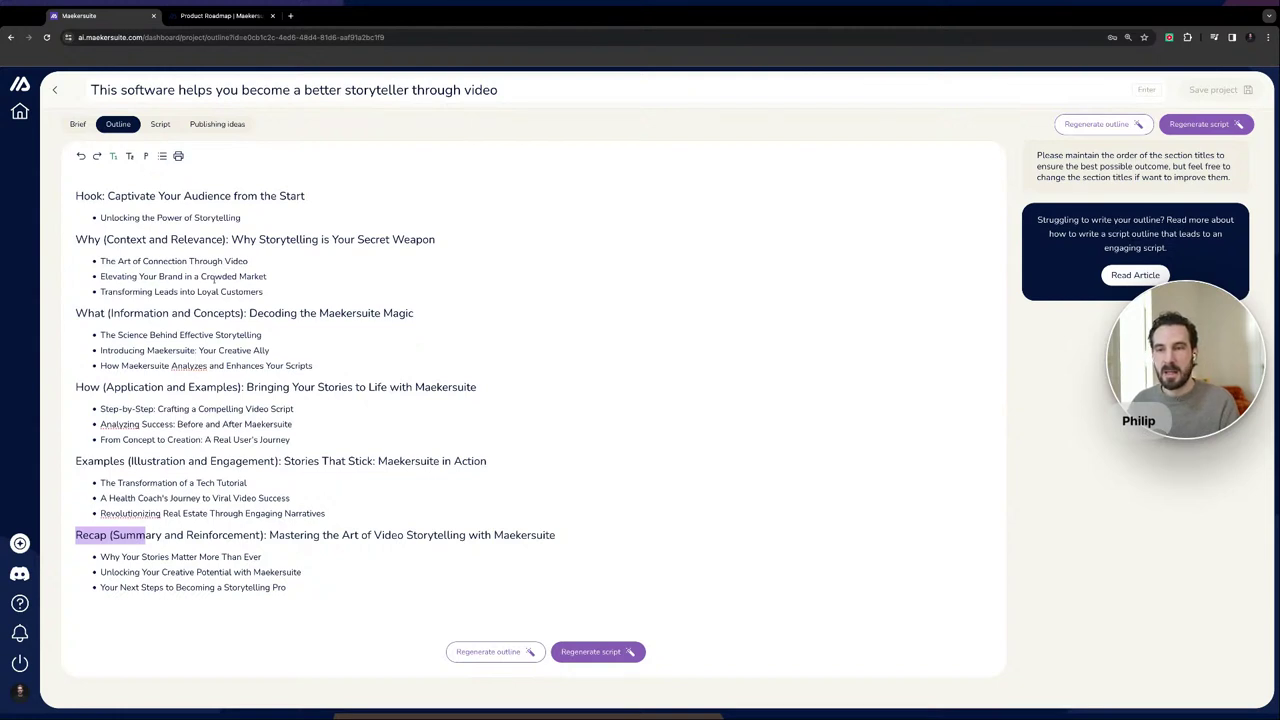
click(269, 264)
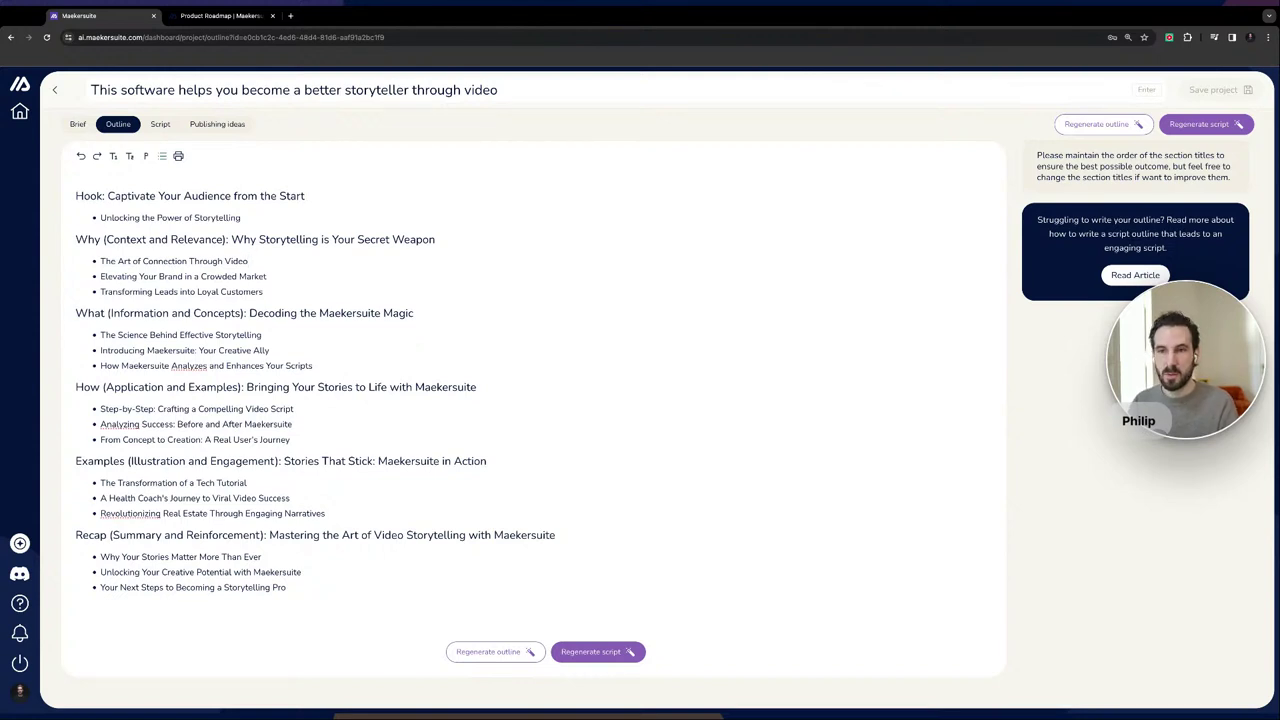
text(dasijsdio)
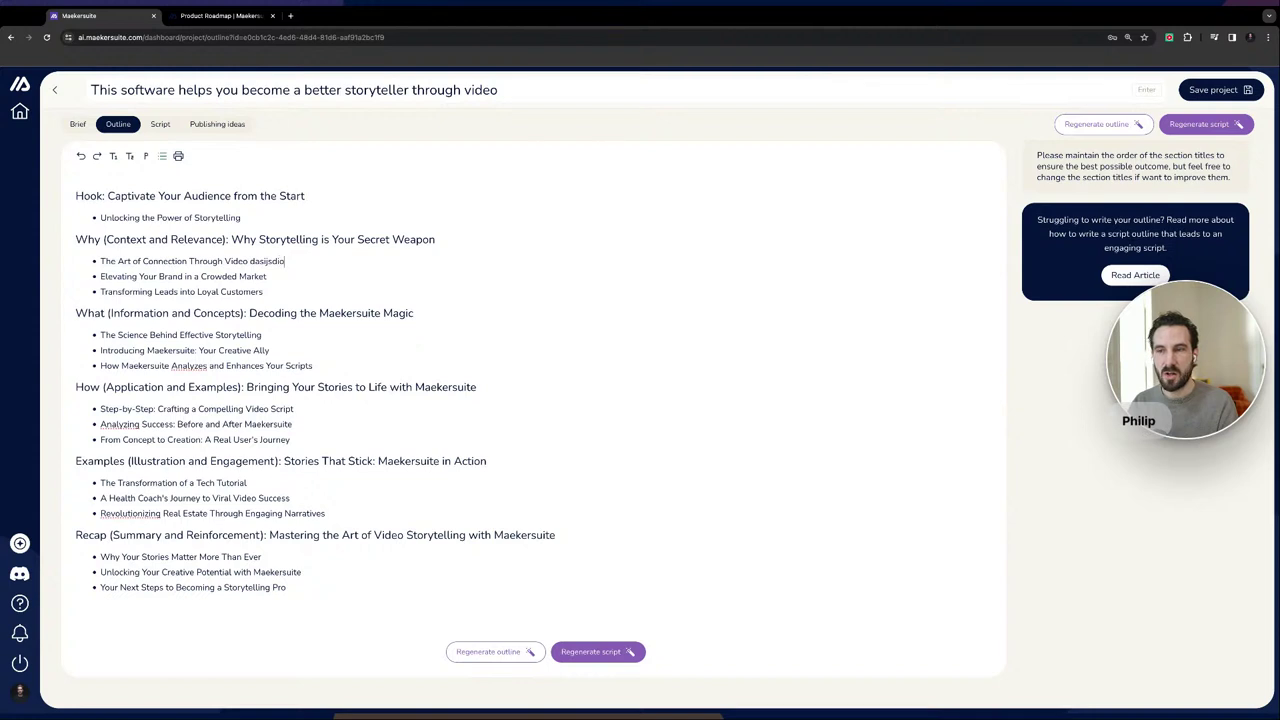
key(BackSpace)
key(BackSpace)
key(BackSpace)
key(BackSpace)
key(BackSpace)
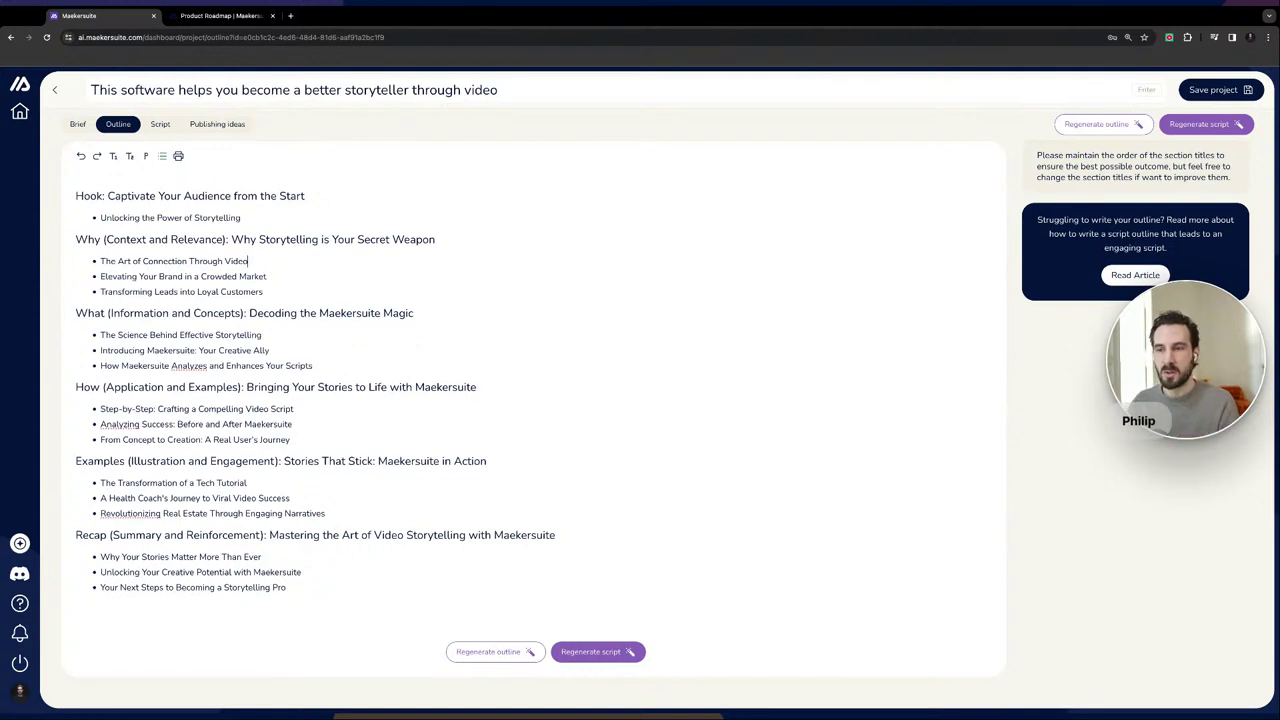
drag(290, 588, 77, 196)
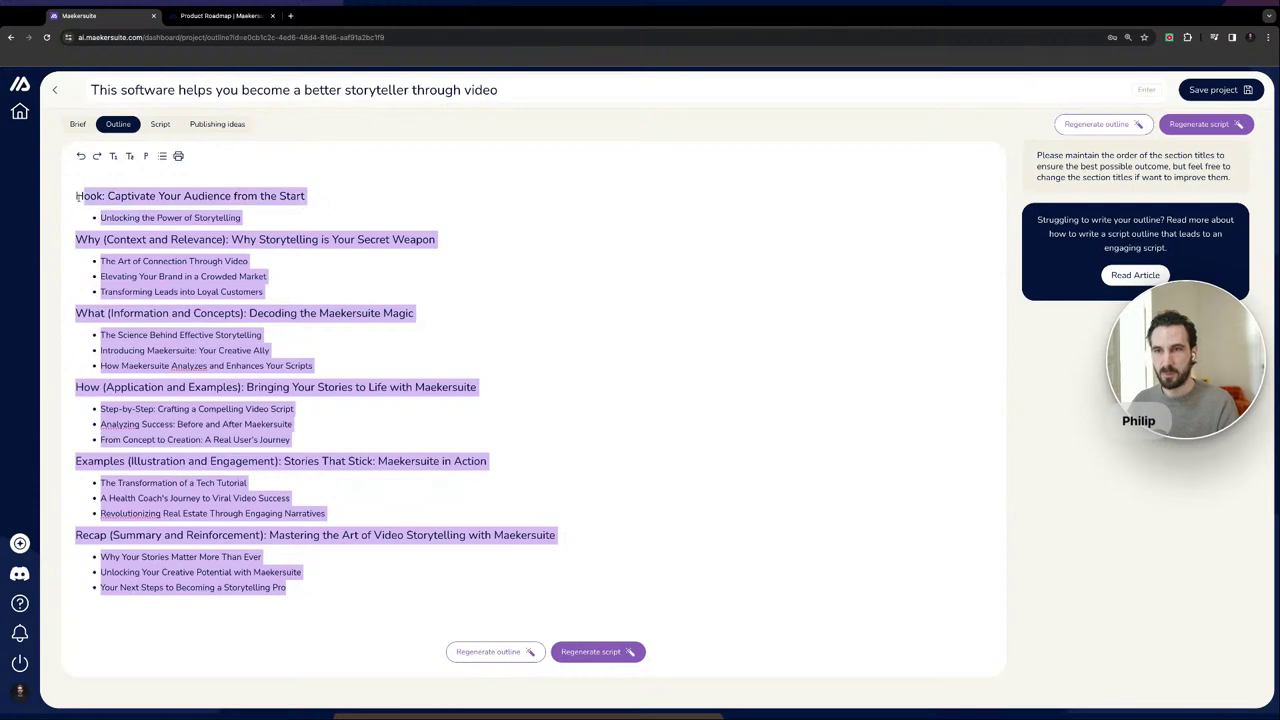
Show the Script tab, highlight its 2885-word count, and scroll through the sections and back.
click(160, 124)
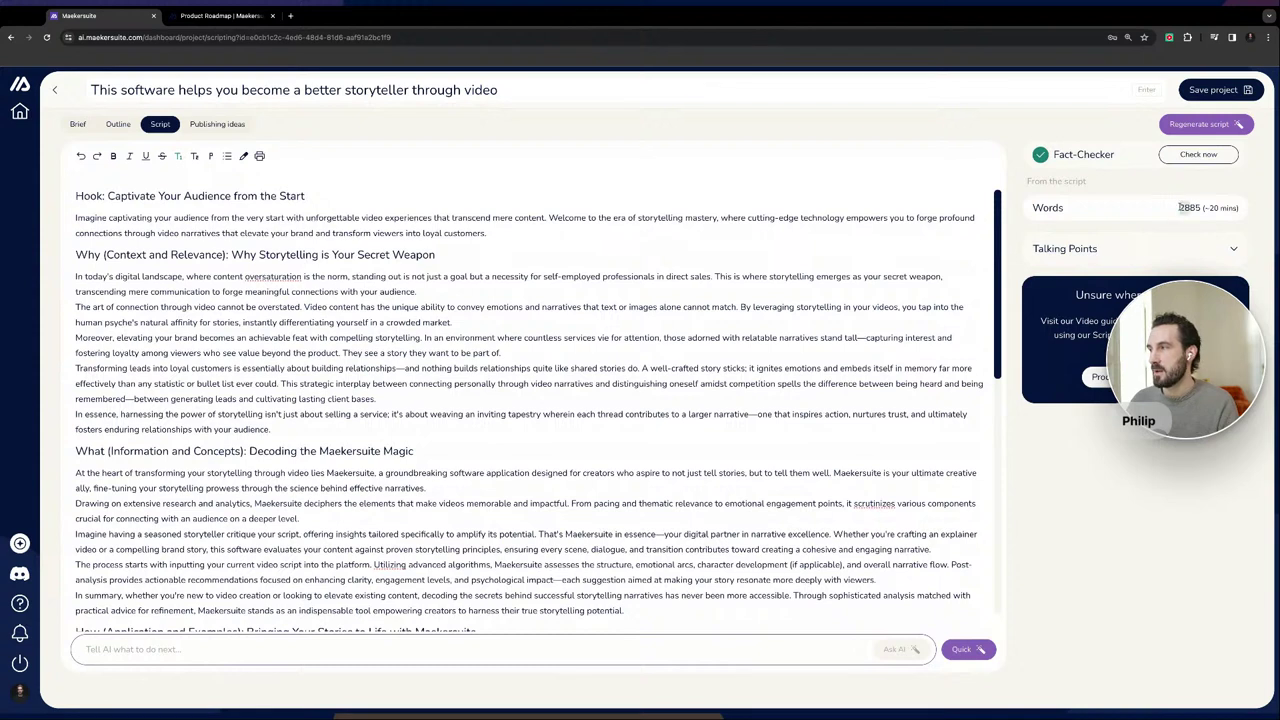
drag(1180, 207, 1203, 210)
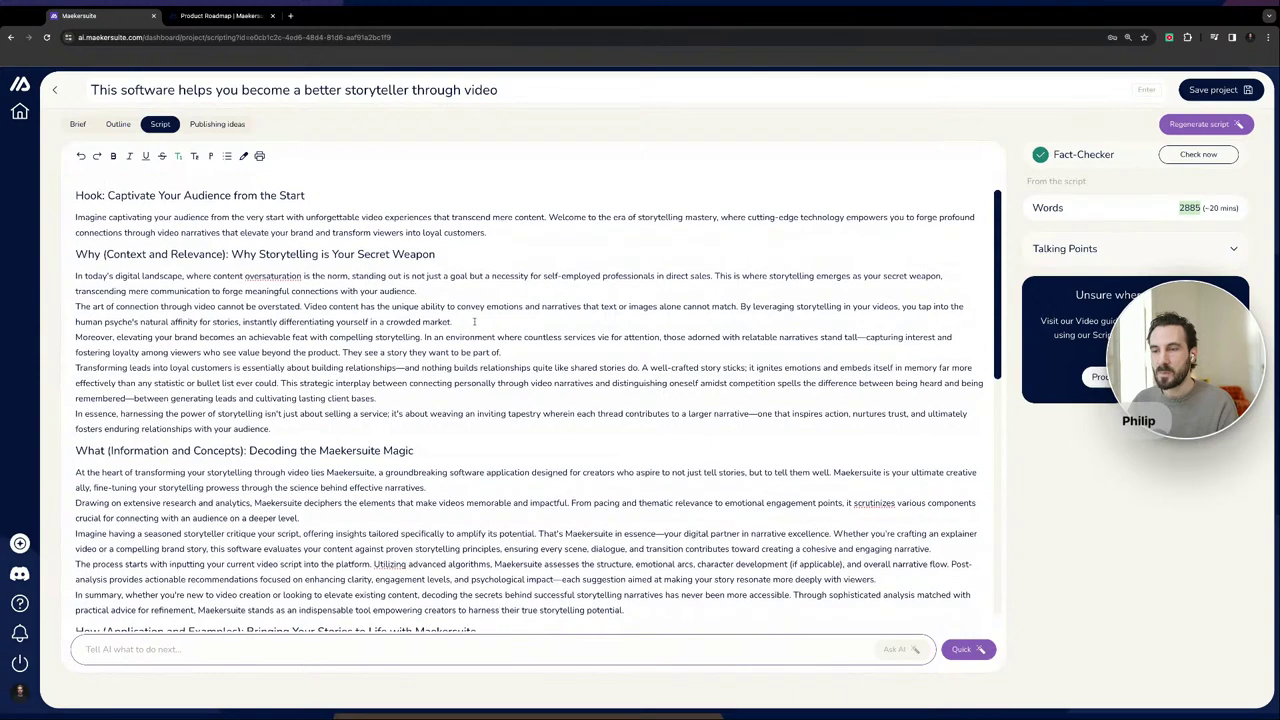
scroll(474, 321, down, 1)
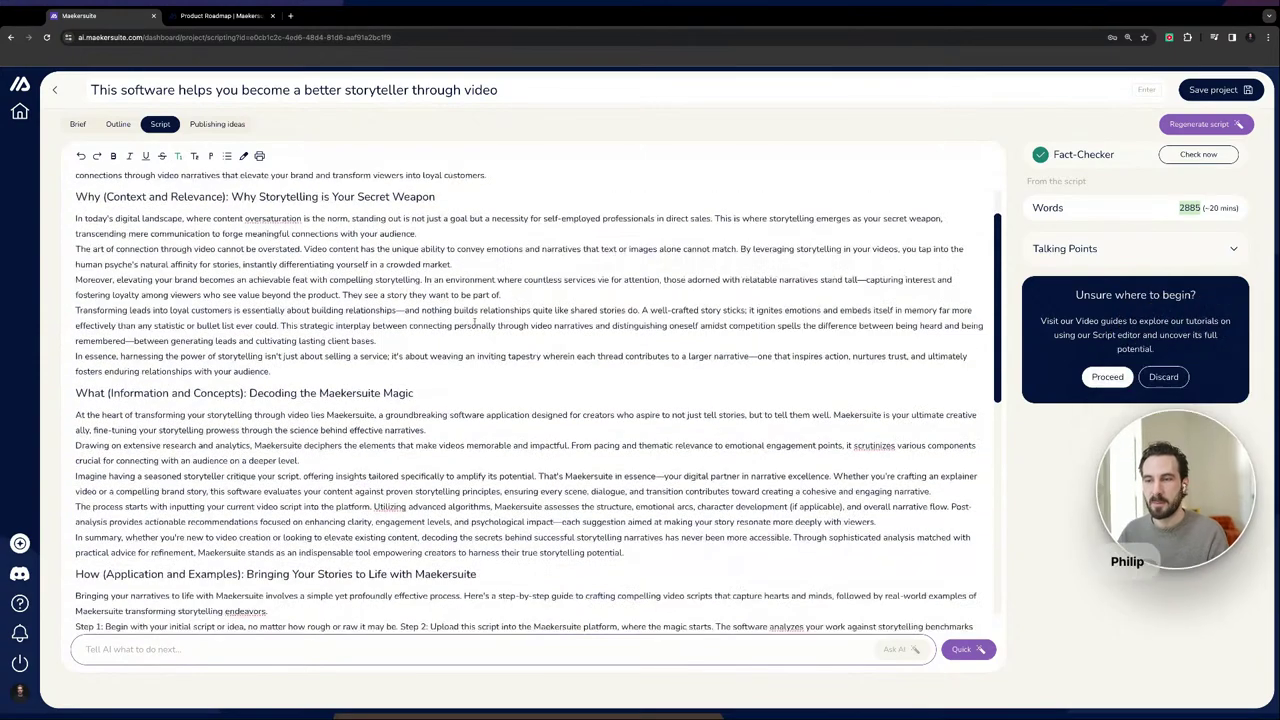
scroll(474, 322, down, 5)
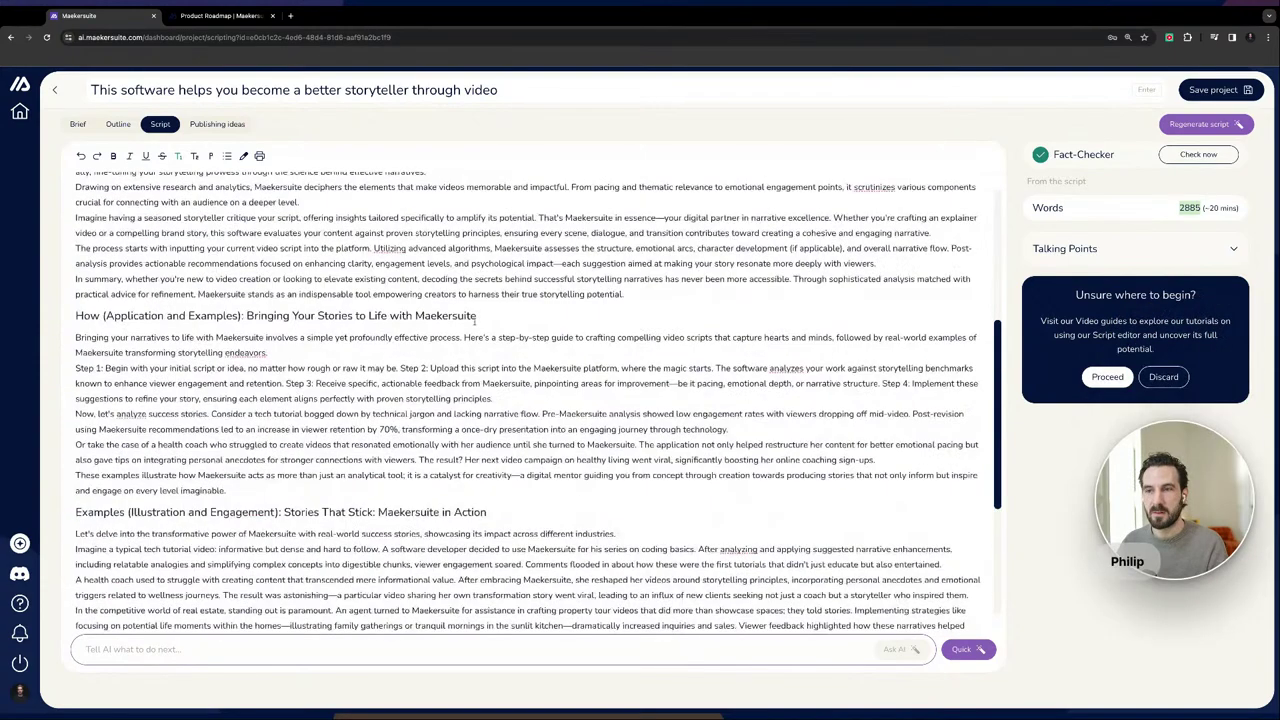
scroll(474, 321, down, 5)
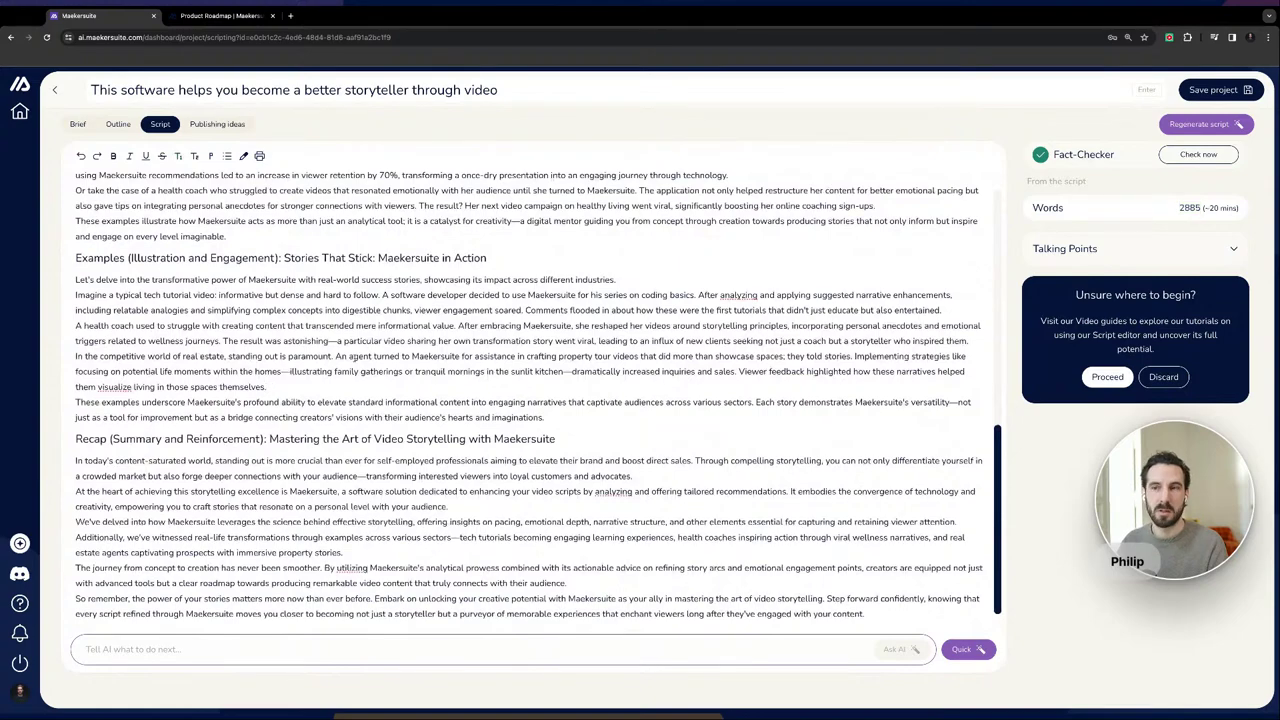
scroll(354, 357, up, 7)
scroll(355, 358, up, 2)
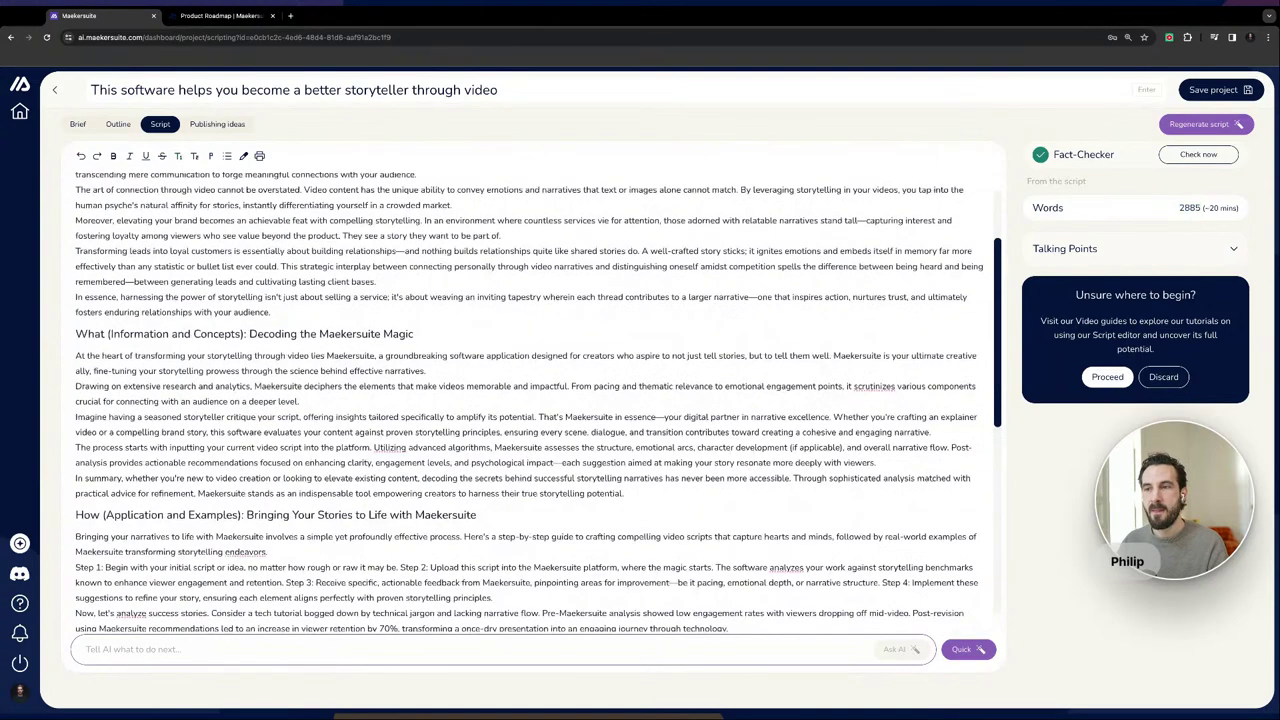
scroll(494, 315, up, 3)
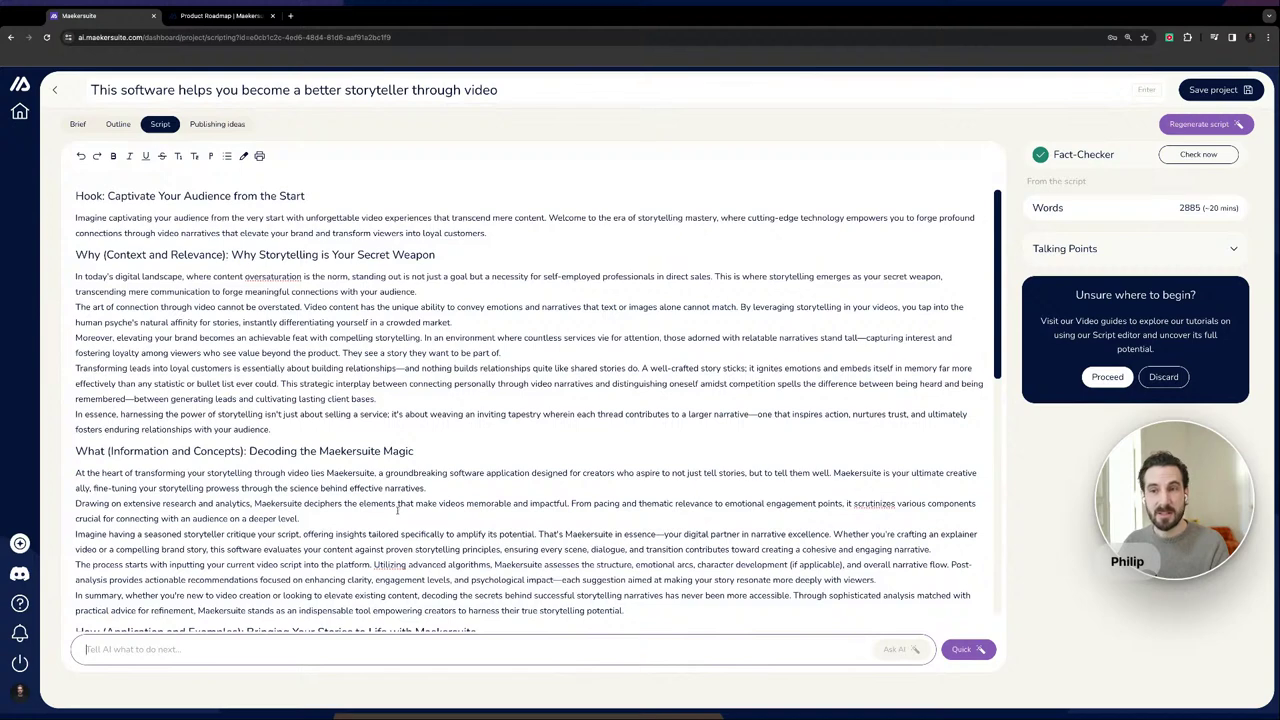
Bring up the quick AI actions and briefly select, then deselect, the opening script paragraphs.
click(966, 649)
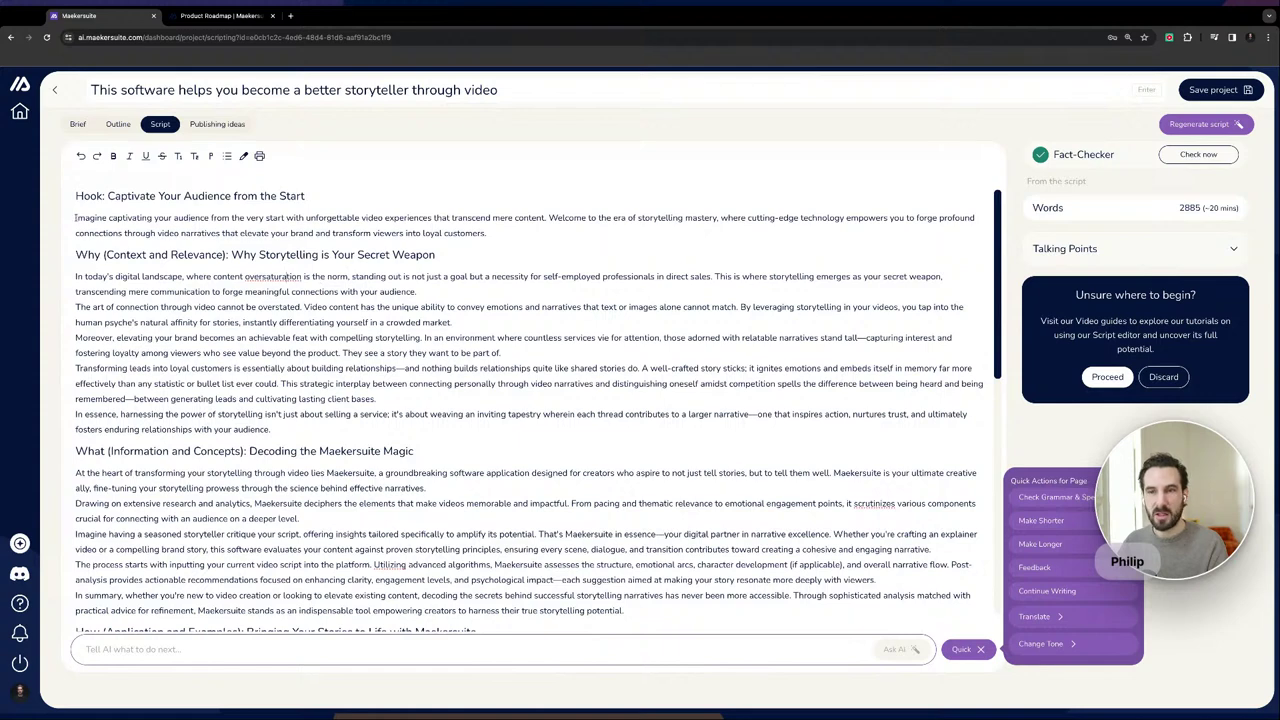
drag(76, 218, 876, 580)
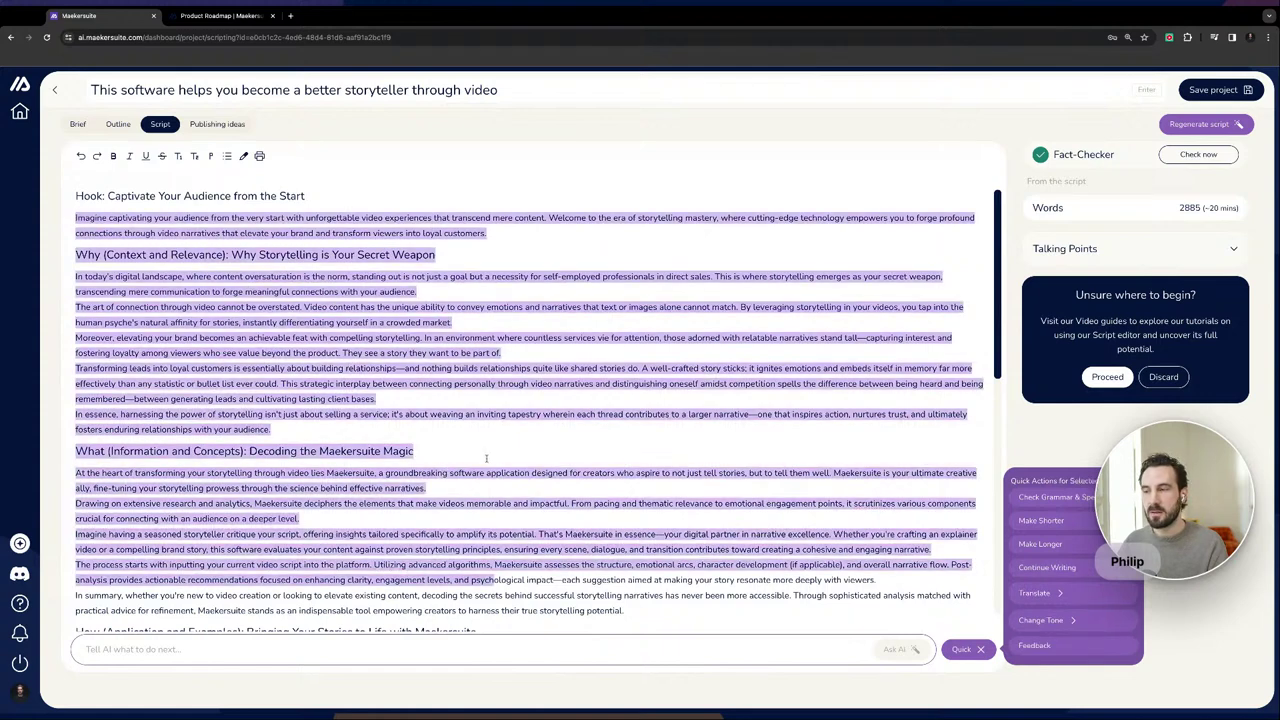
click(1057, 521)
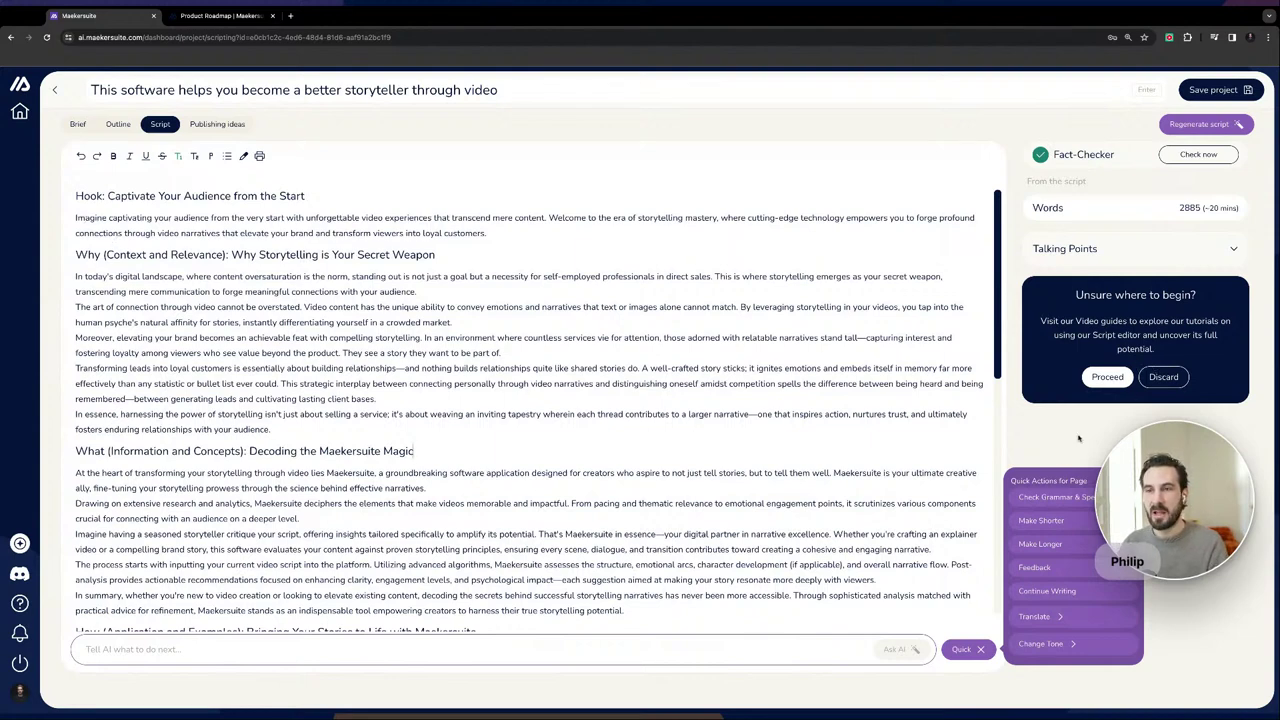
Ask the AI to lengthen the first Hook paragraph, then discard its suggestion unapplied.
drag(489, 234, 72, 217)
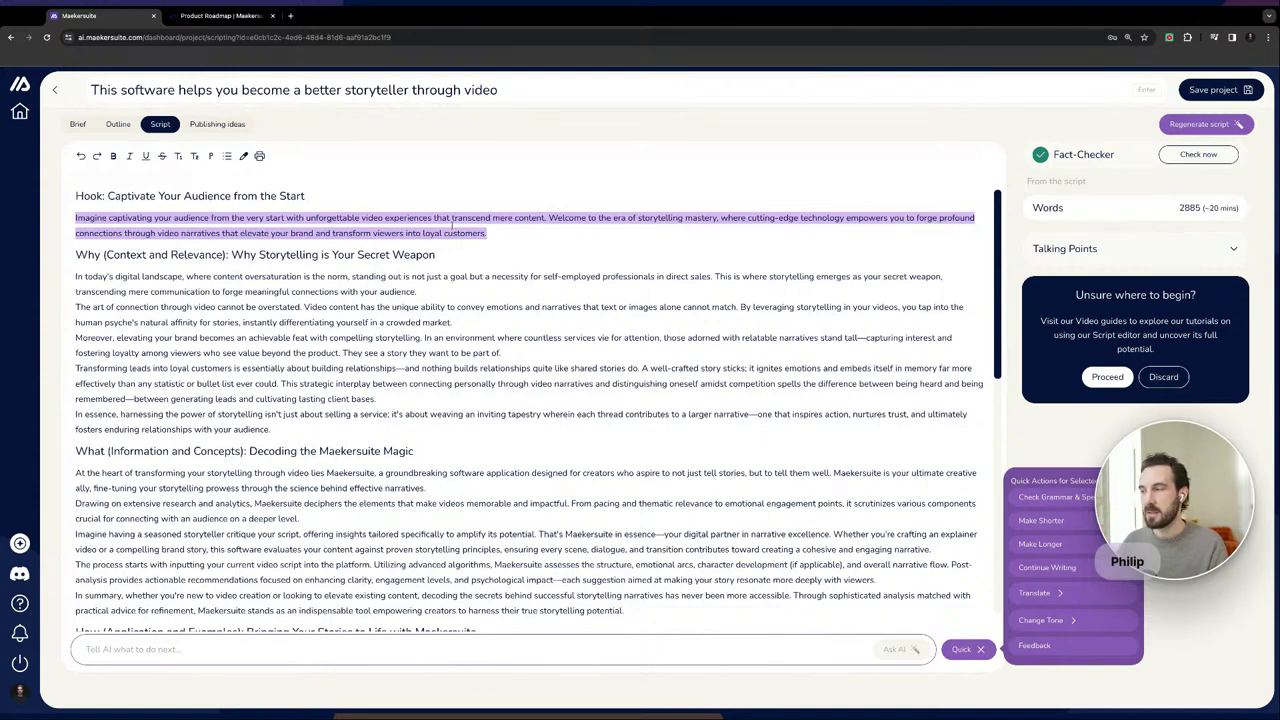
click(1043, 544)
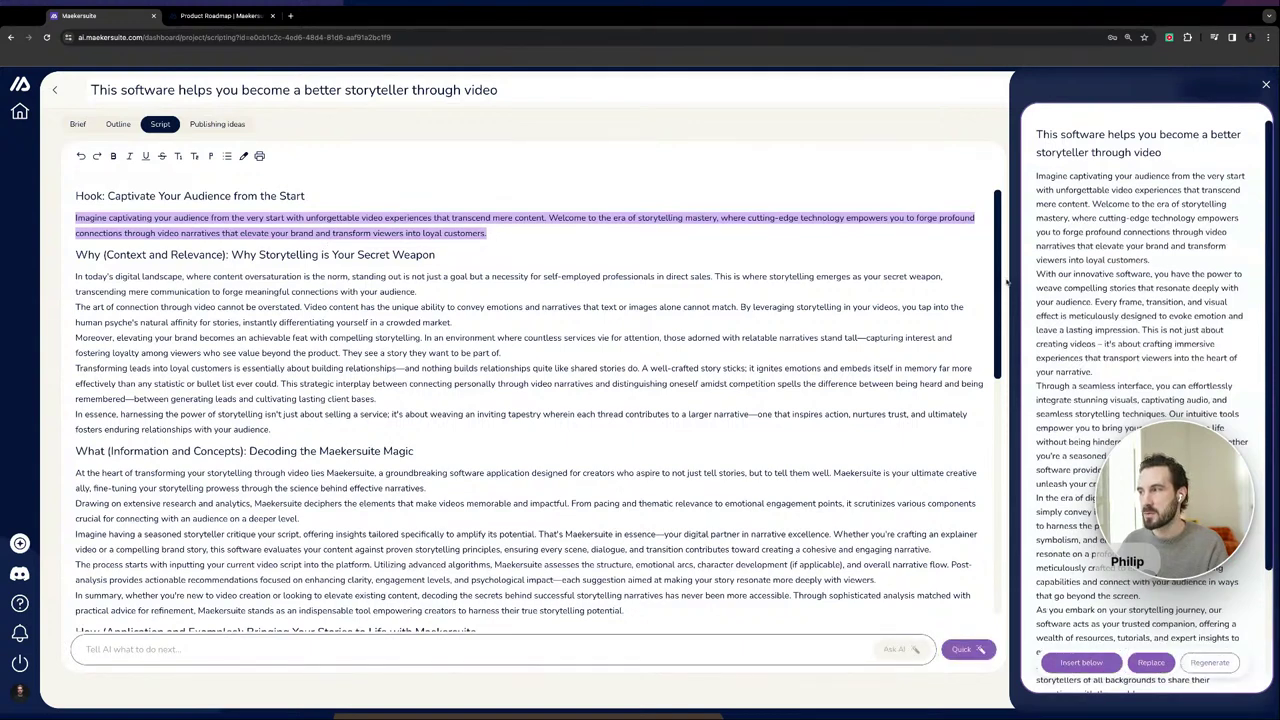
scroll(1145, 406, down, 3)
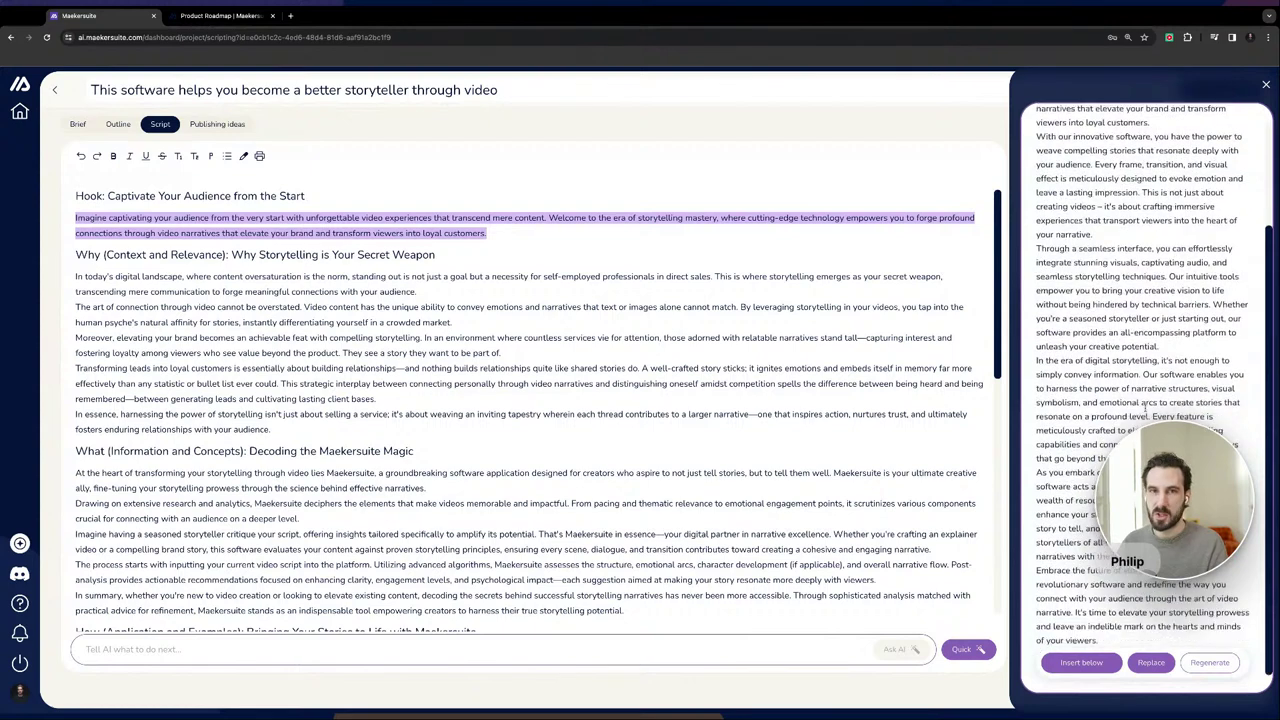
scroll(1145, 406, up, 5)
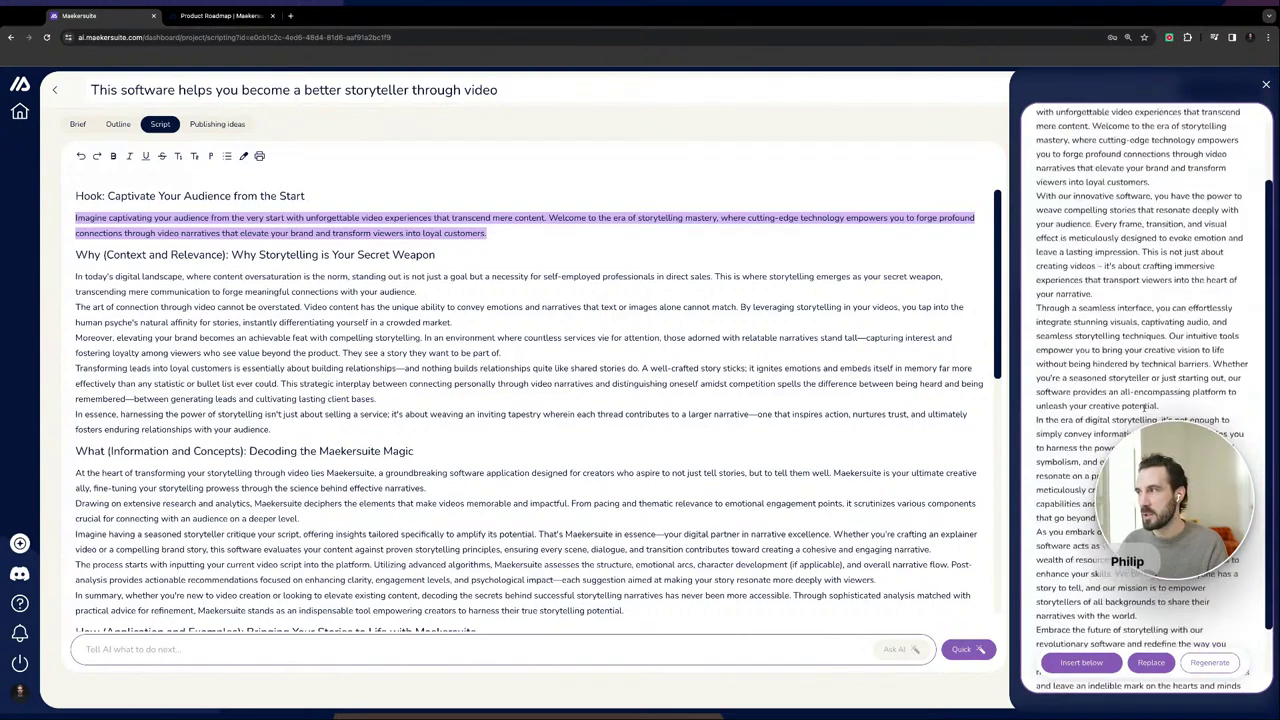
click(1266, 84)
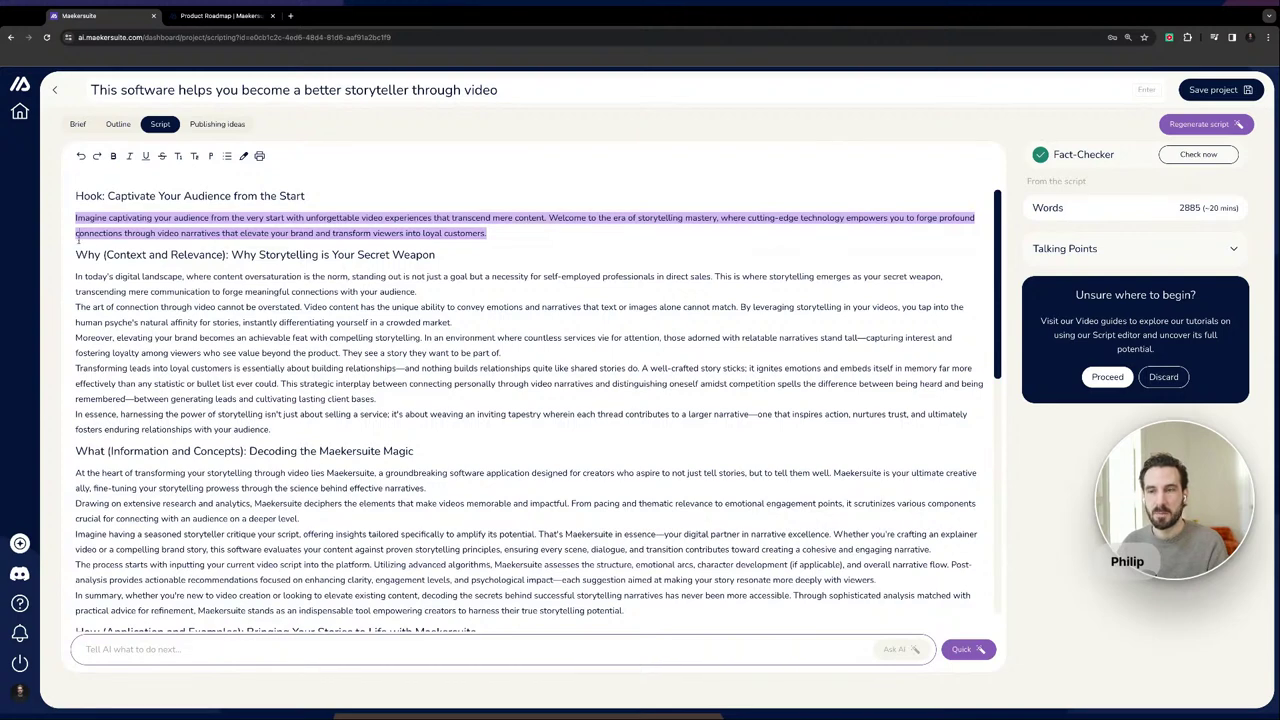
drag(75, 253, 388, 414)
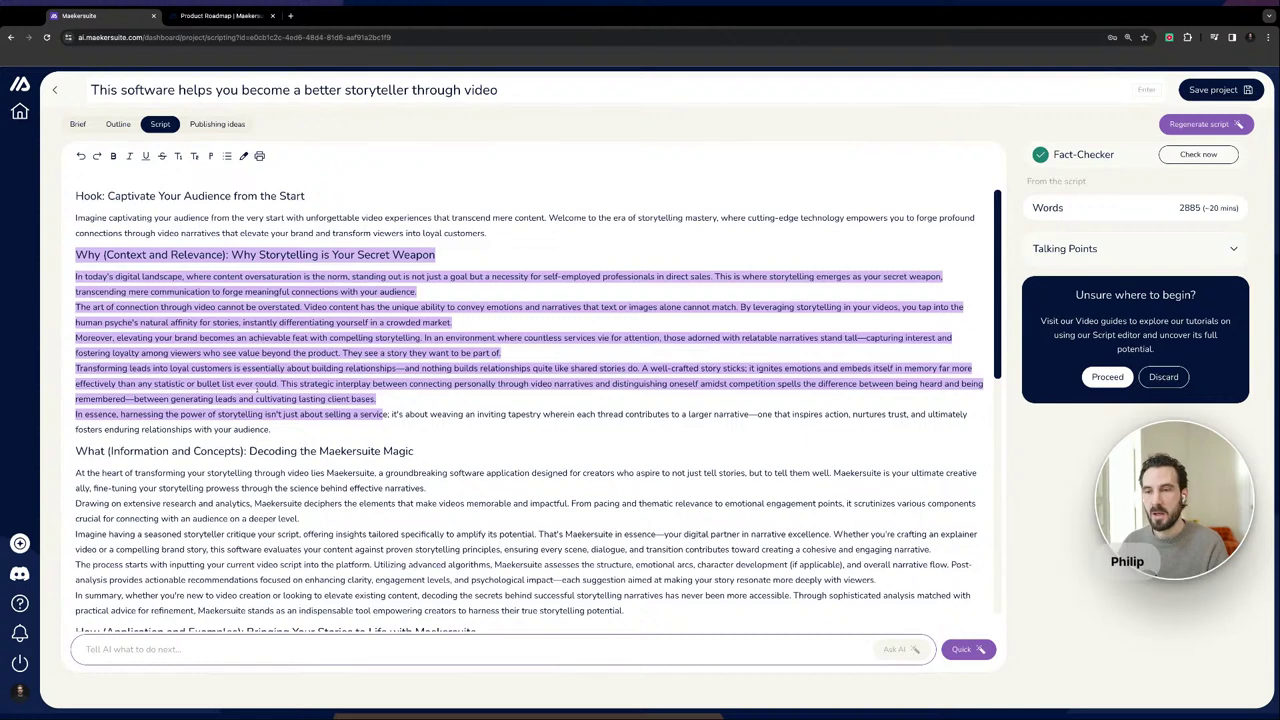
click(284, 430)
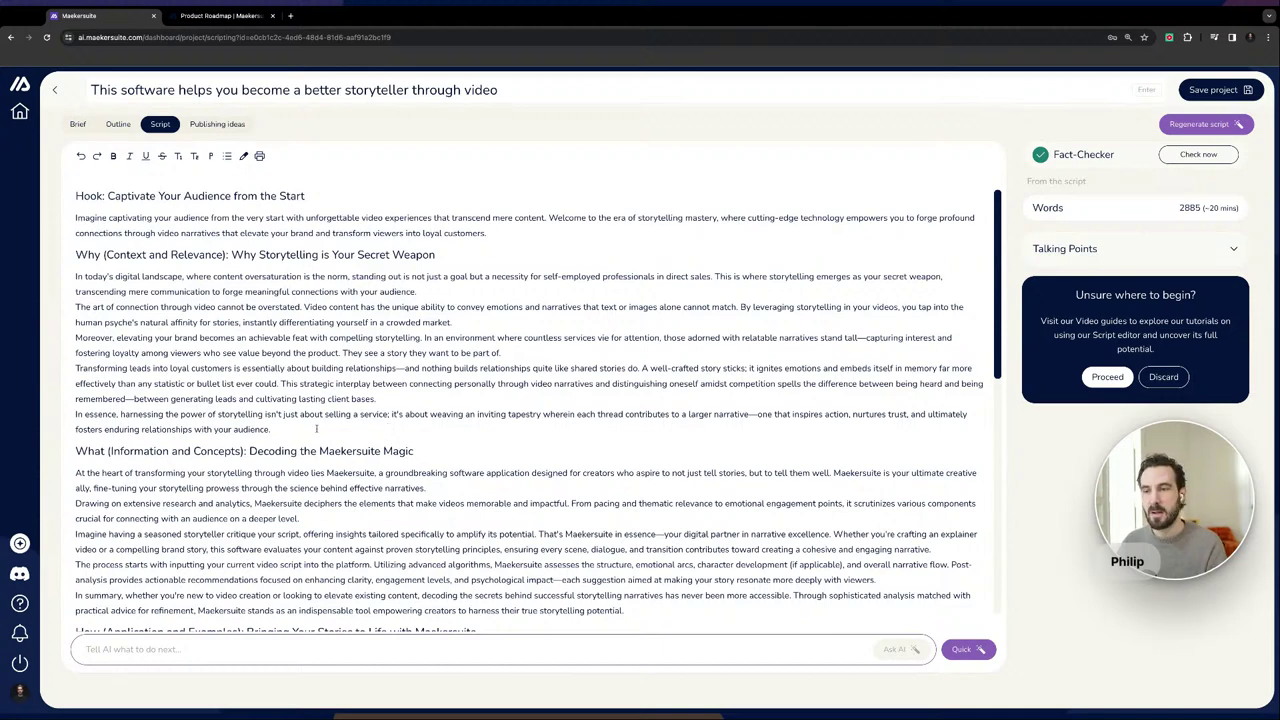
scroll(318, 430, down, 1)
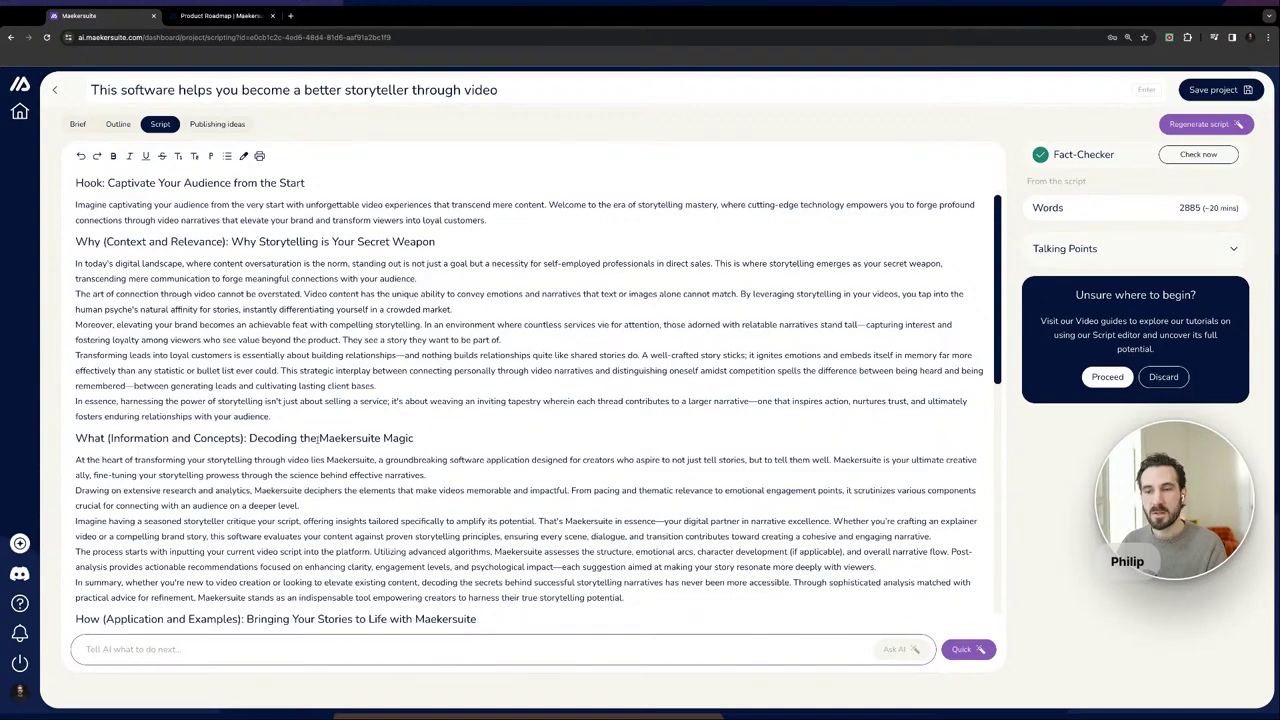
scroll(318, 440, down, 2)
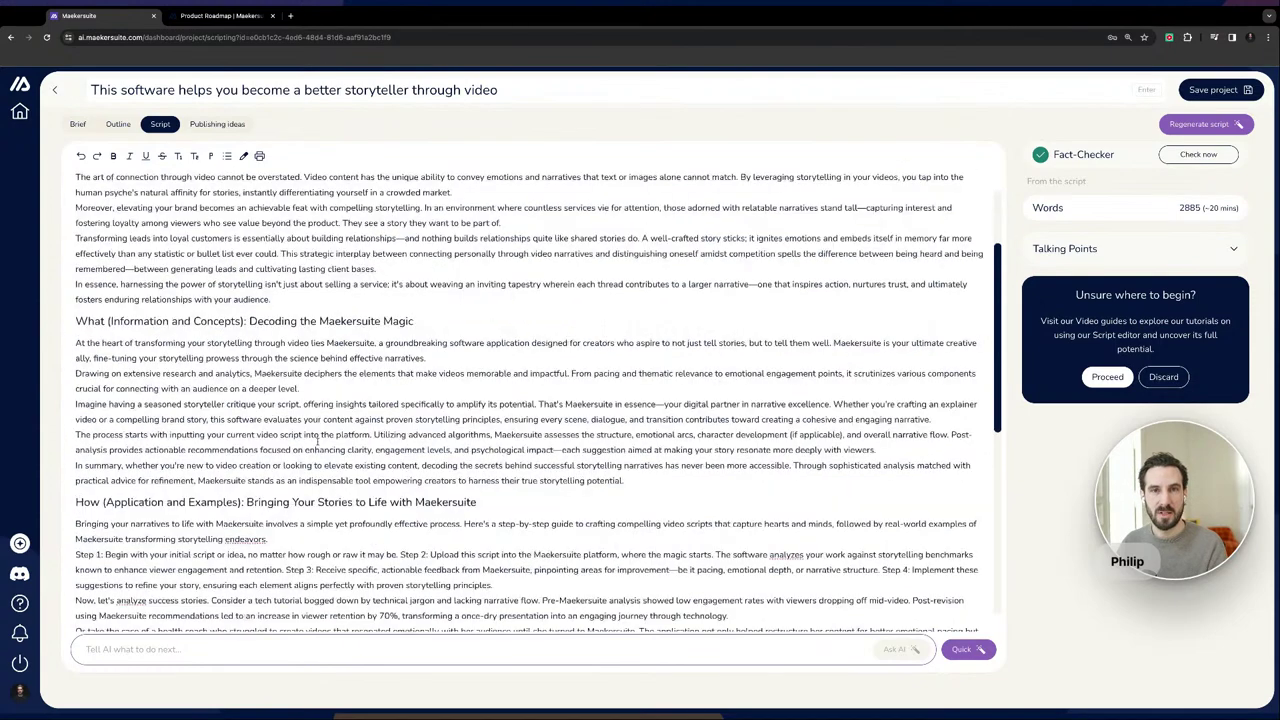
scroll(317, 441, down, 1)
scroll(318, 441, down, 5)
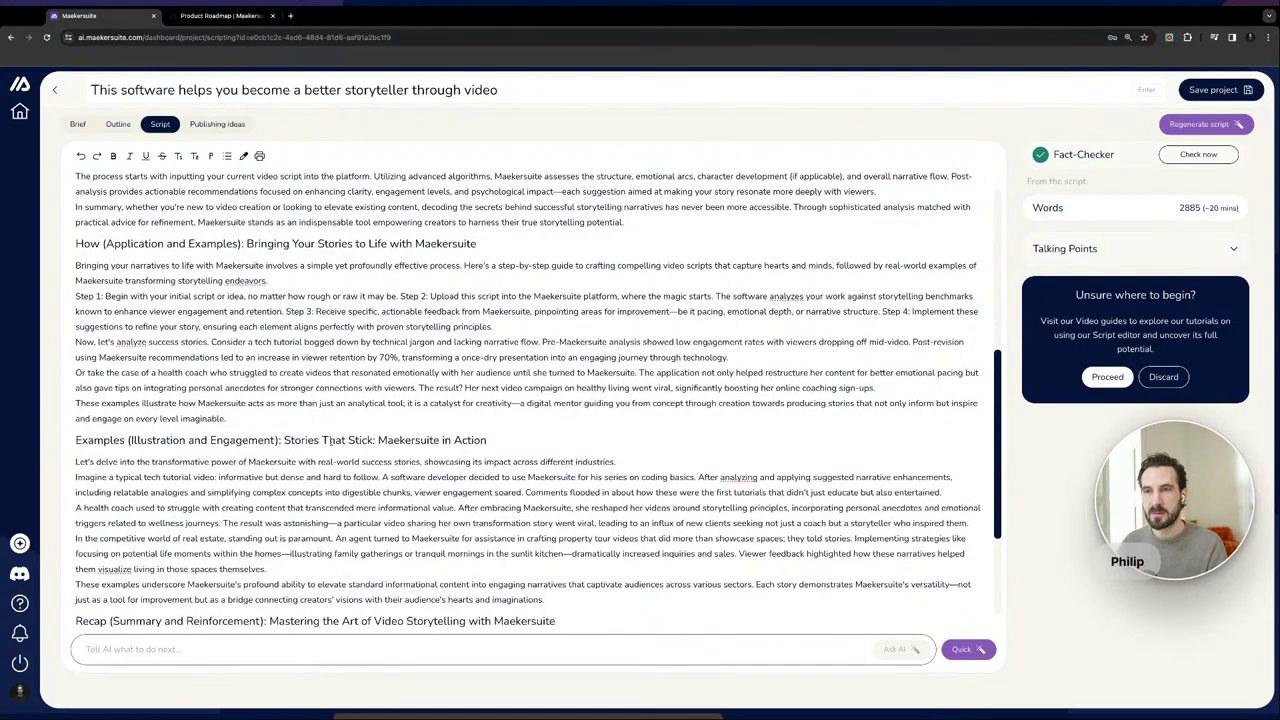
scroll(330, 441, down, 3)
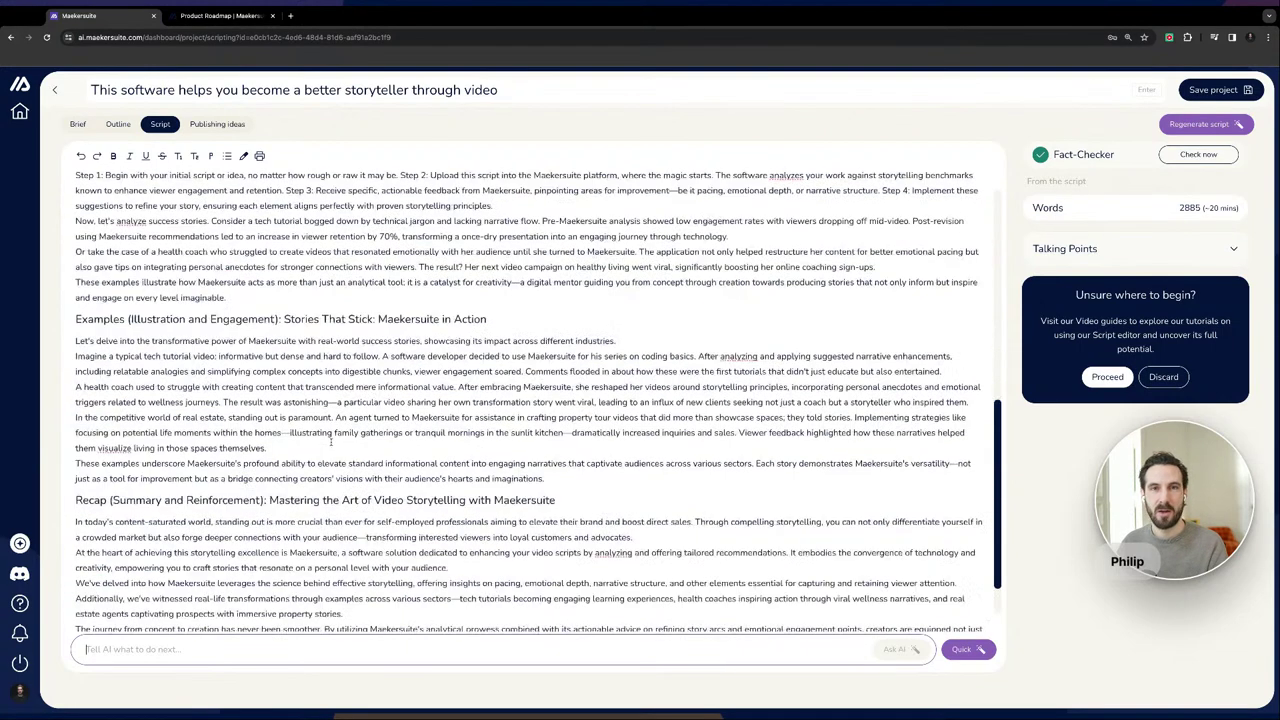
scroll(331, 441, up, 12)
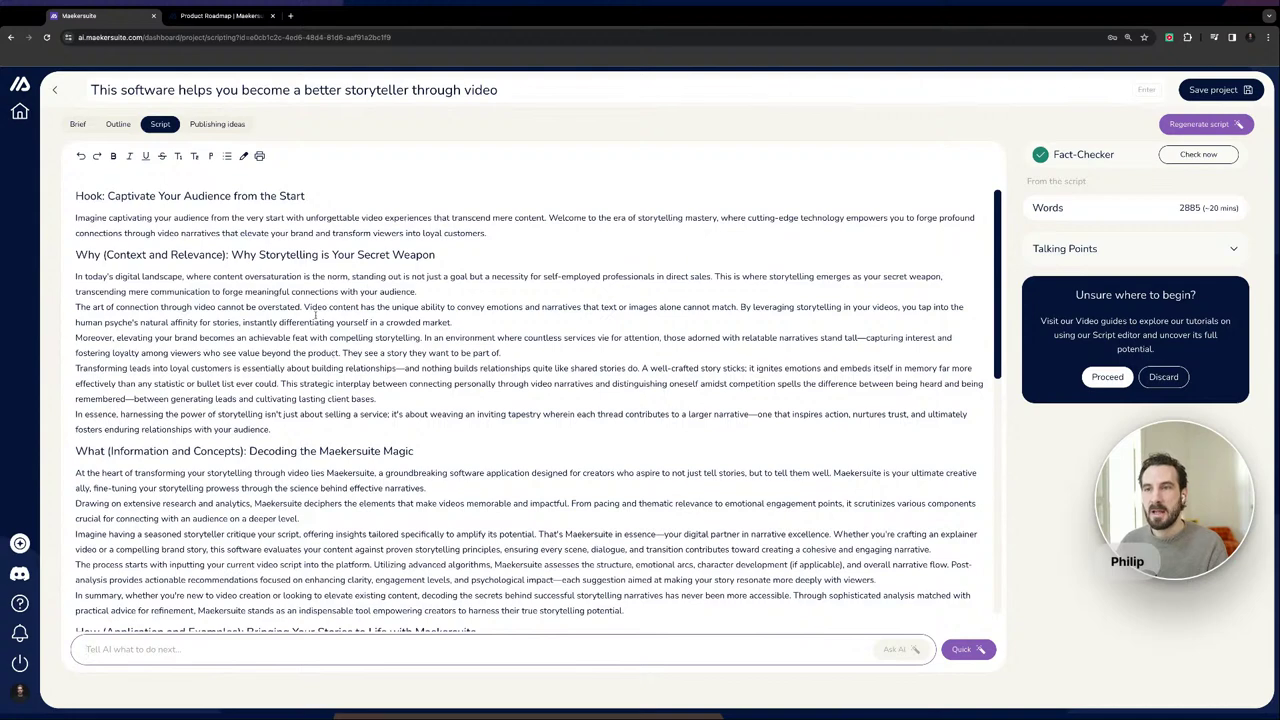
click(214, 126)
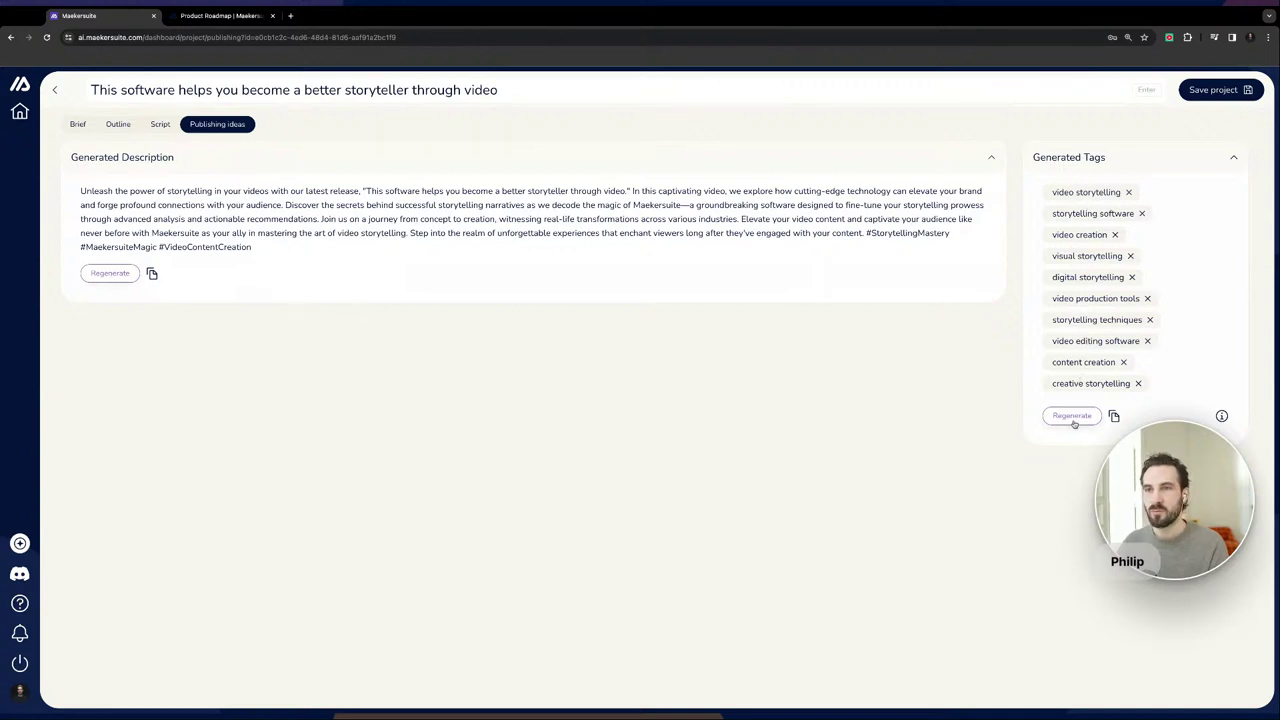
click(161, 124)
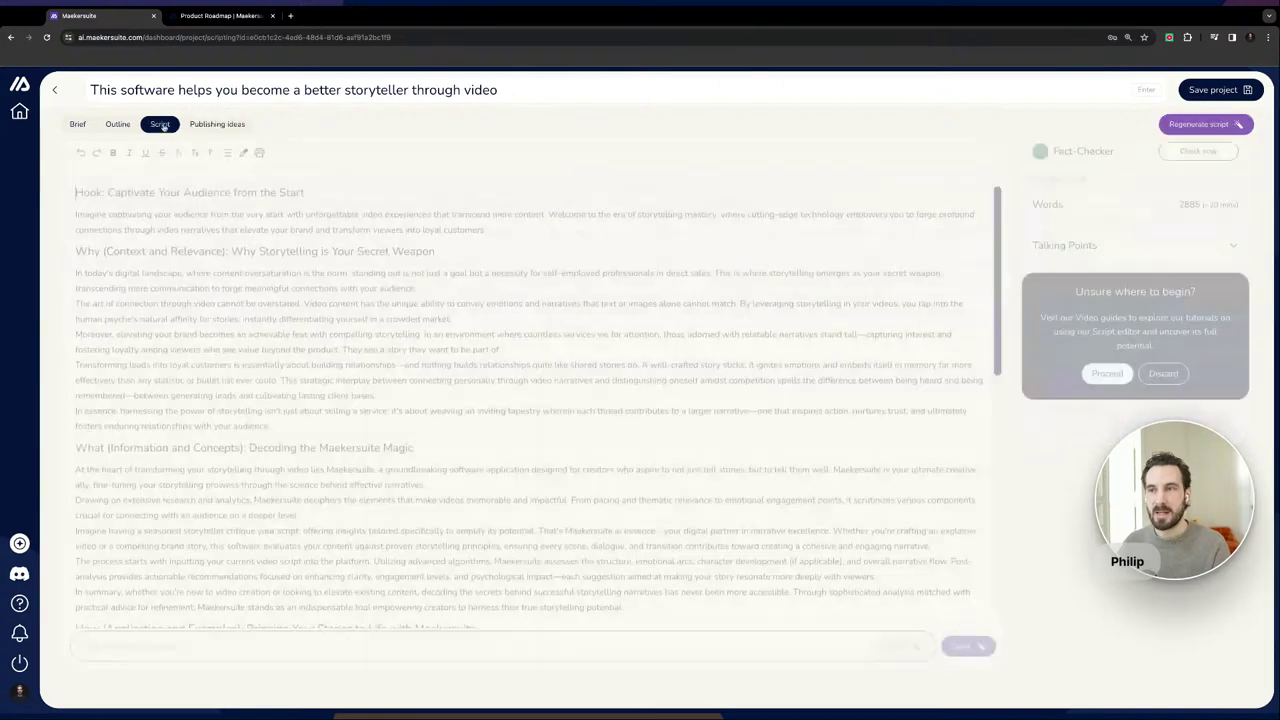
Go via Outline back to the Brief and scroll through its WWH framework and project details.
click(118, 124)
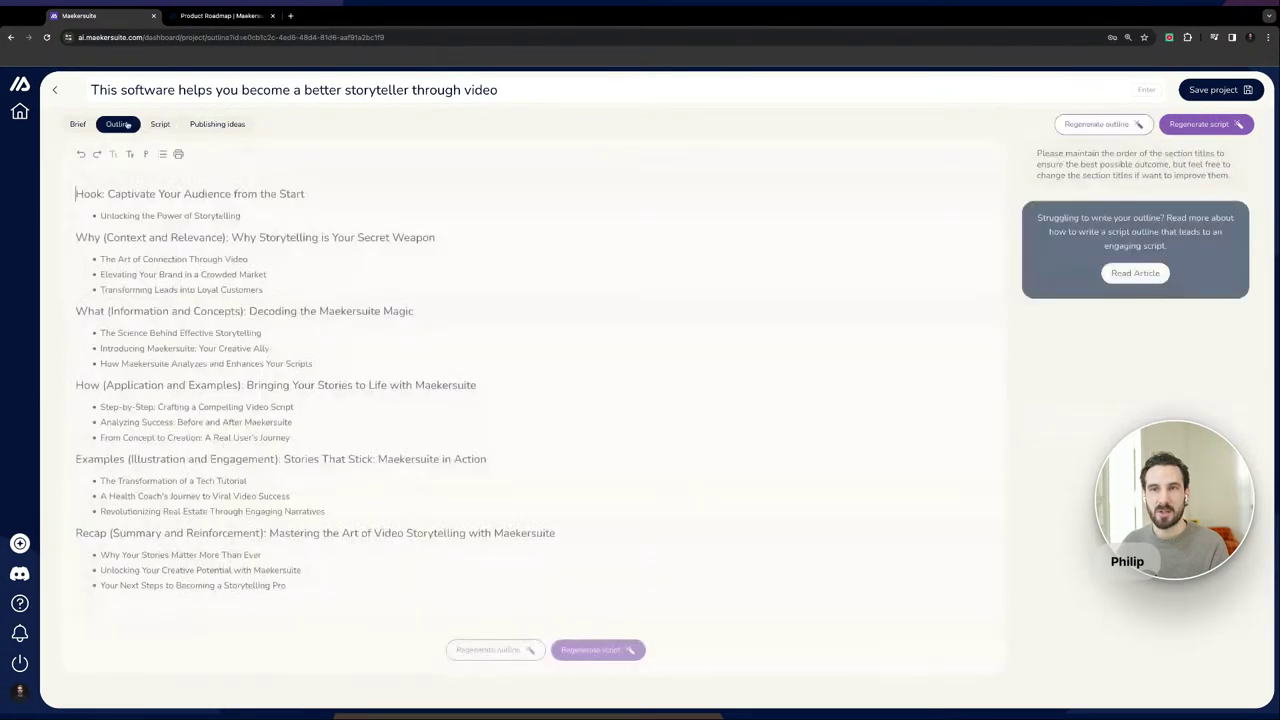
click(78, 124)
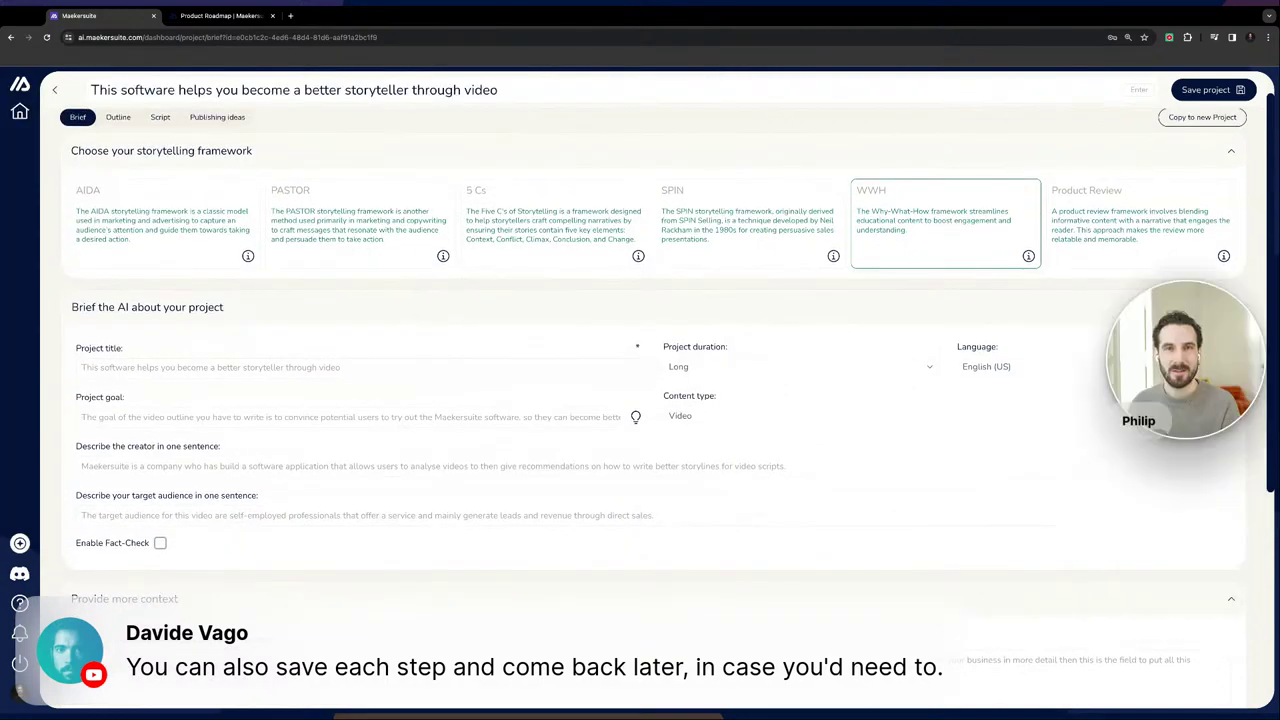
scroll(640, 400, down, 2)
scroll(640, 400, up, 1)
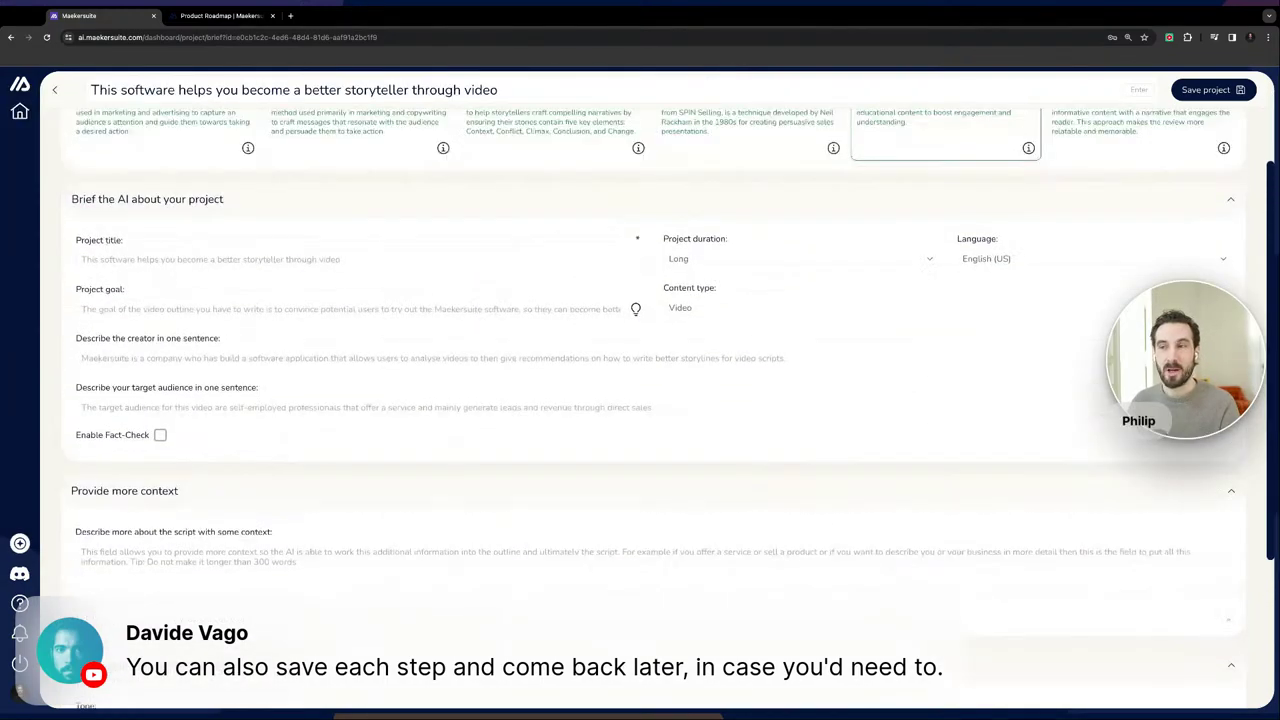
scroll(640, 400, up, 2)
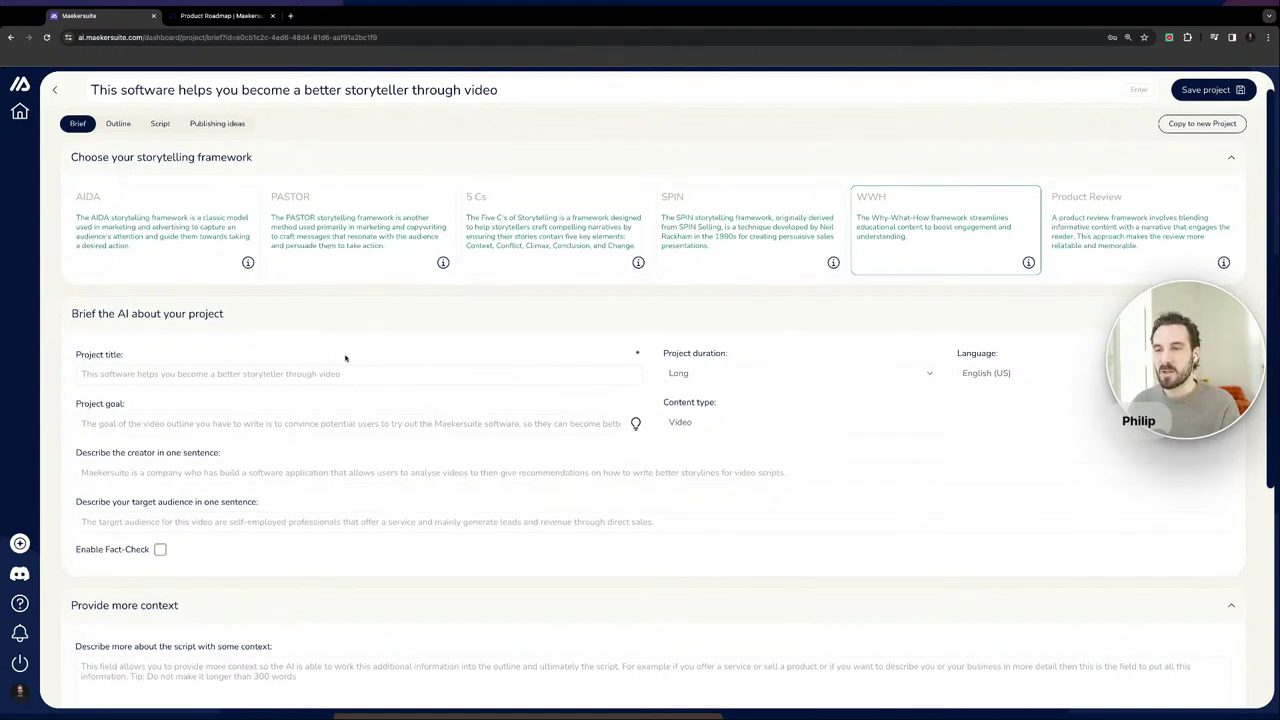
Collapse the brief details, extra context, style settings and storytelling framework sections.
scroll(345, 358, down, 3)
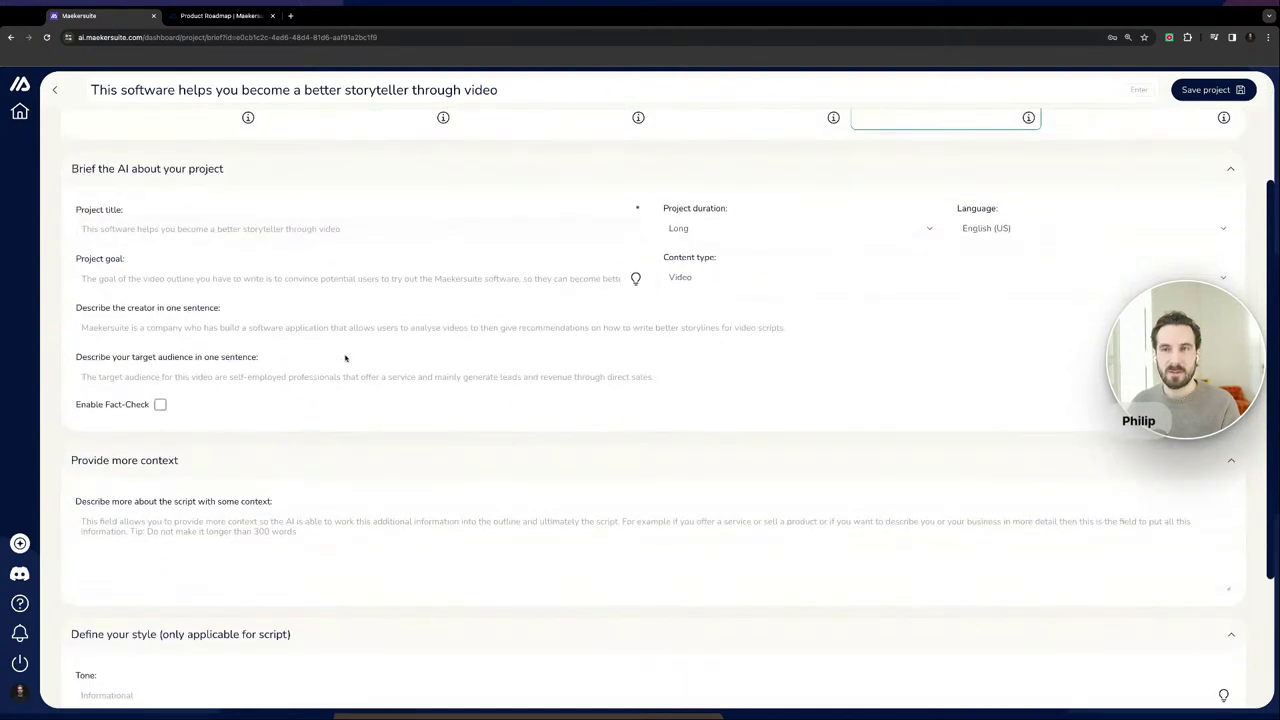
scroll(345, 358, down, 2)
scroll(345, 358, up, 5)
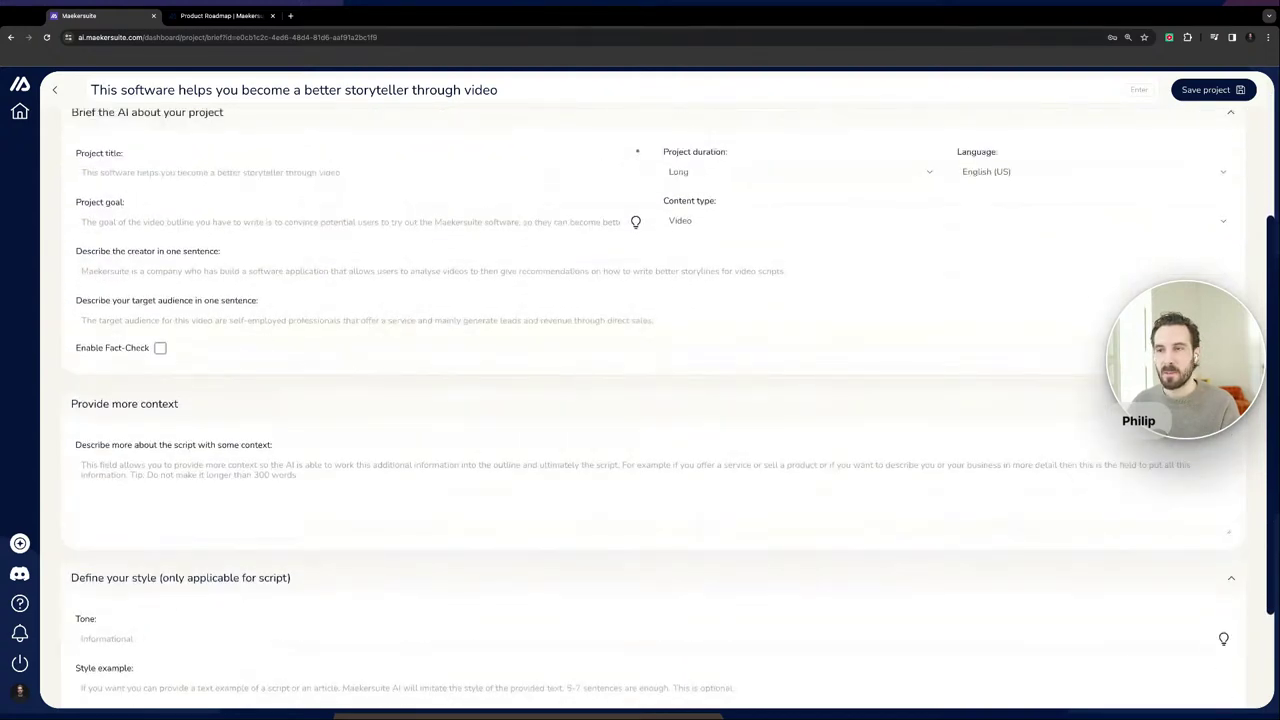
click(362, 316)
click(352, 363)
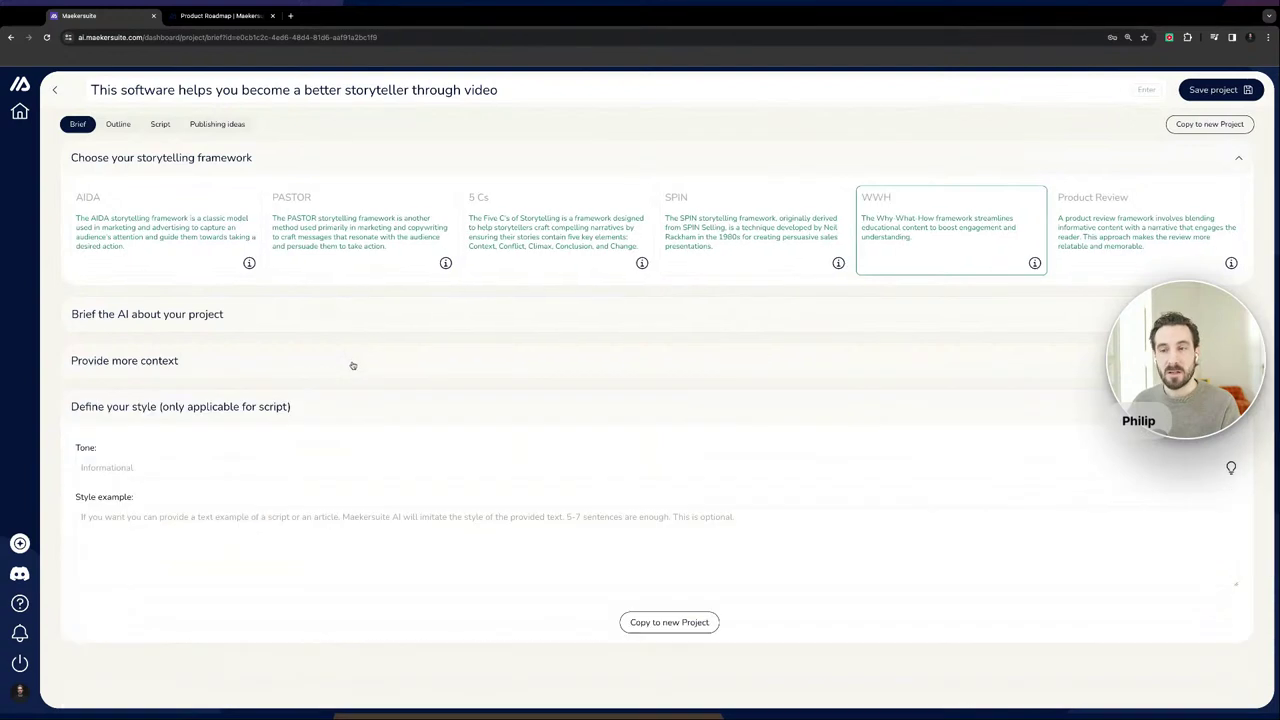
click(345, 410)
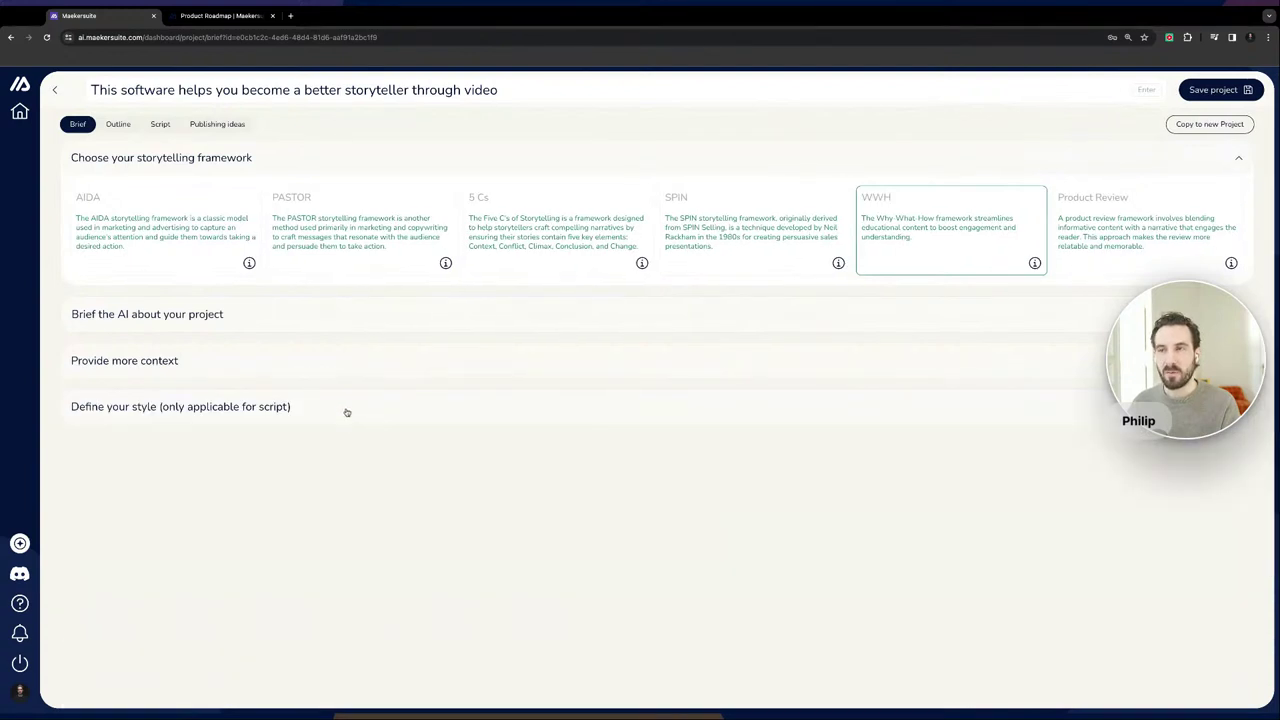
click(387, 163)
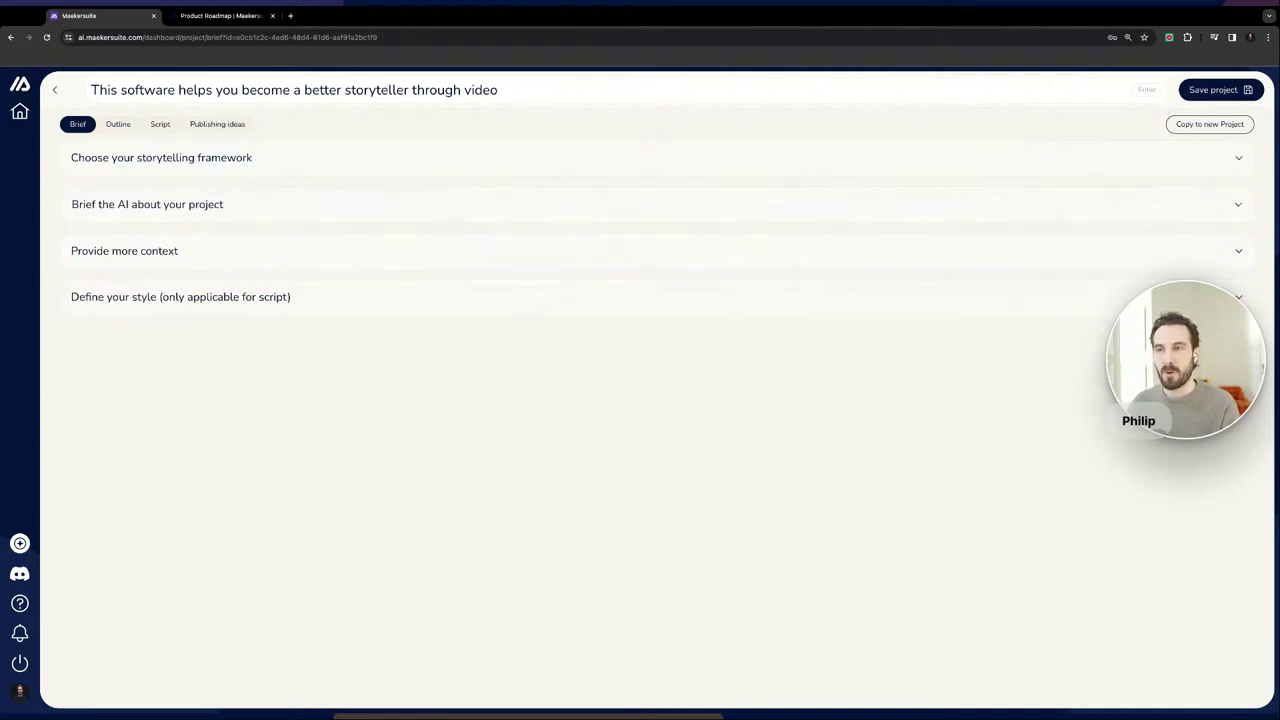
Expand the available storytelling frameworks, then switch to the Product Roadmap page.
click(382, 203)
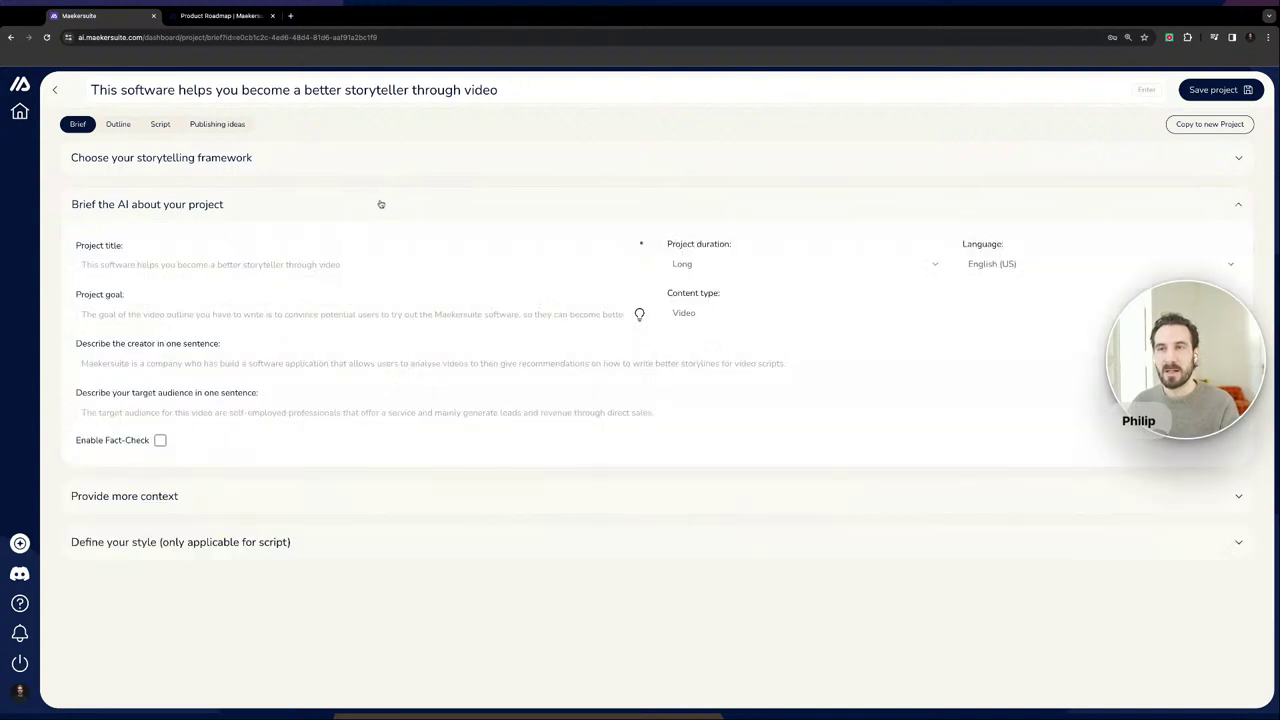
click(381, 204)
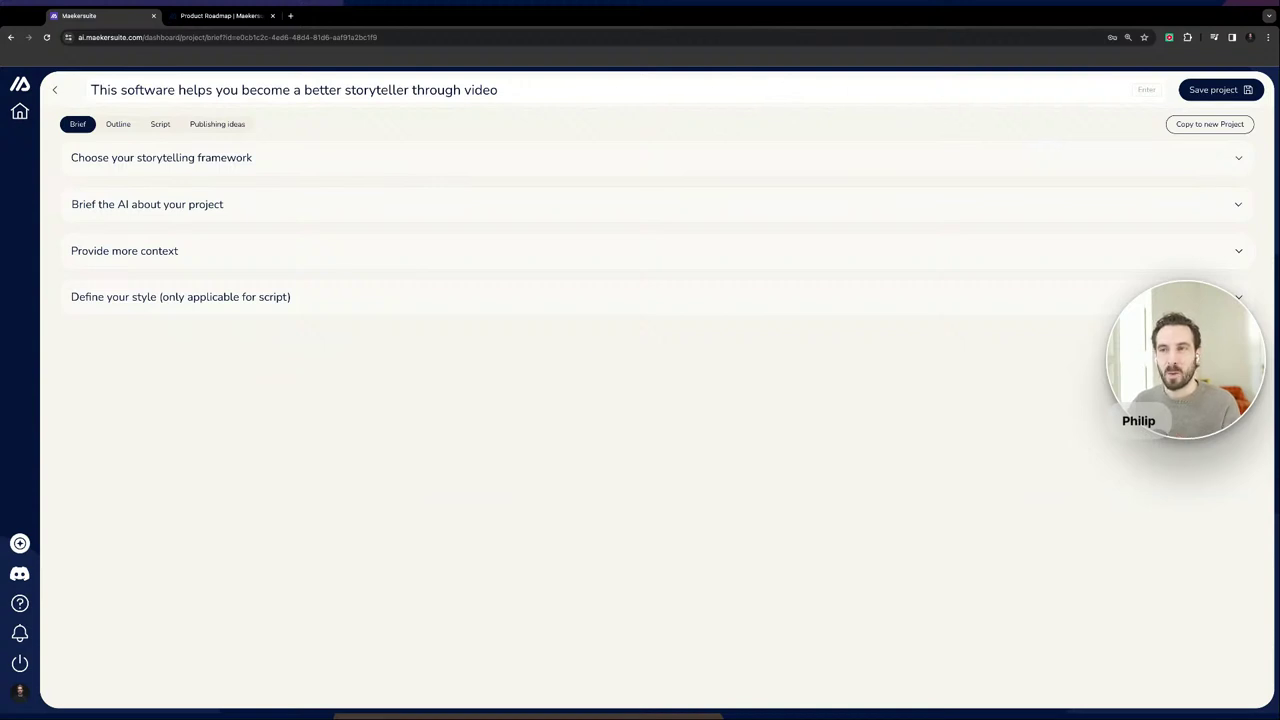
click(351, 168)
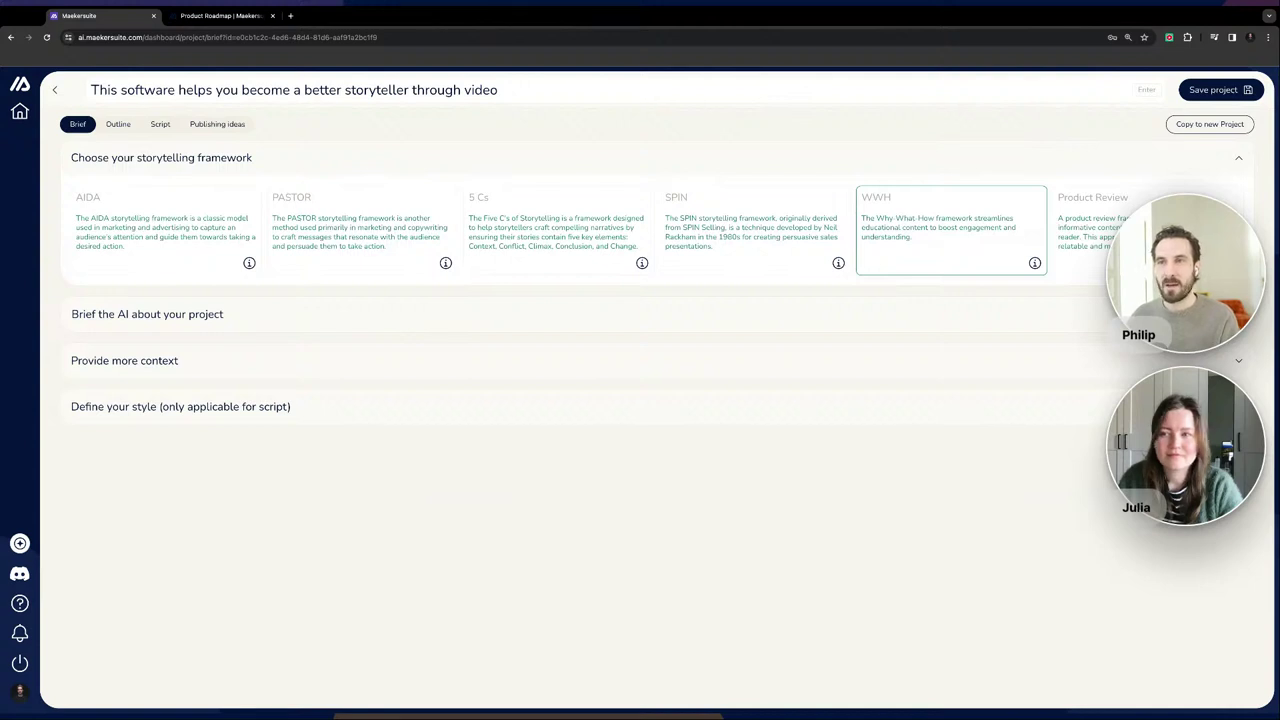
click(222, 16)
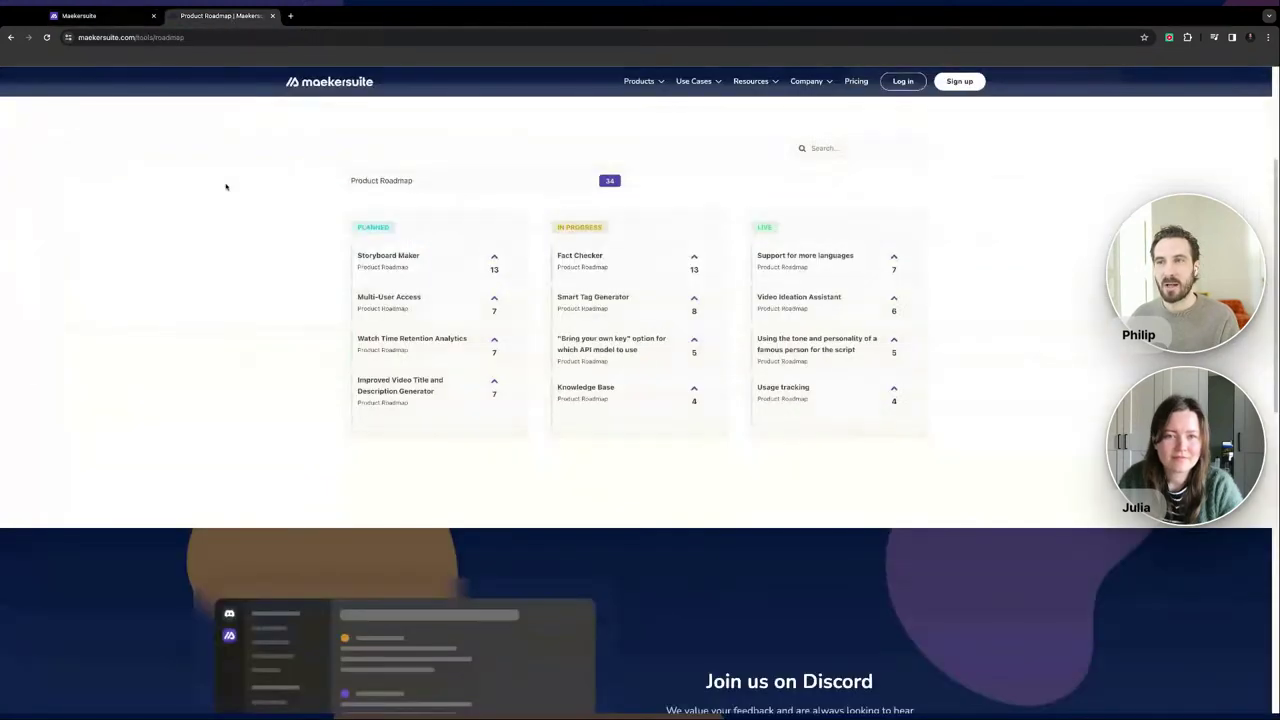
scroll(285, 236, up, 2)
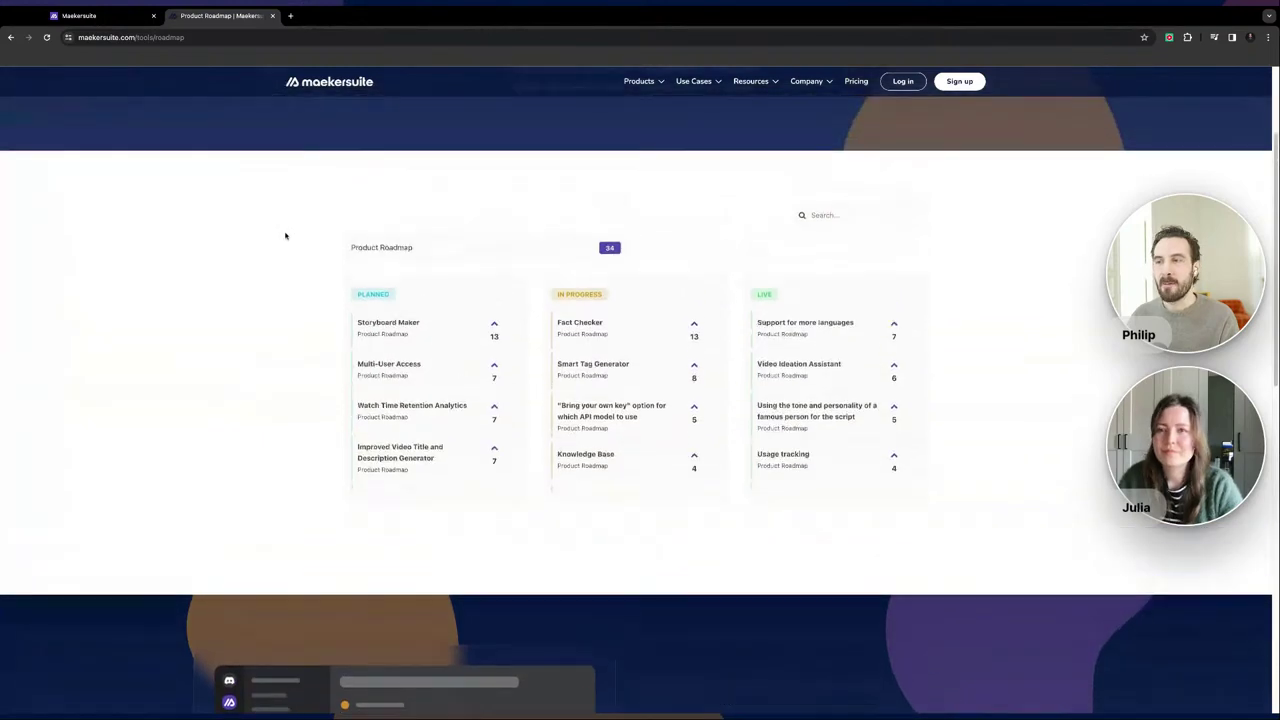
scroll(303, 171, down, 3)
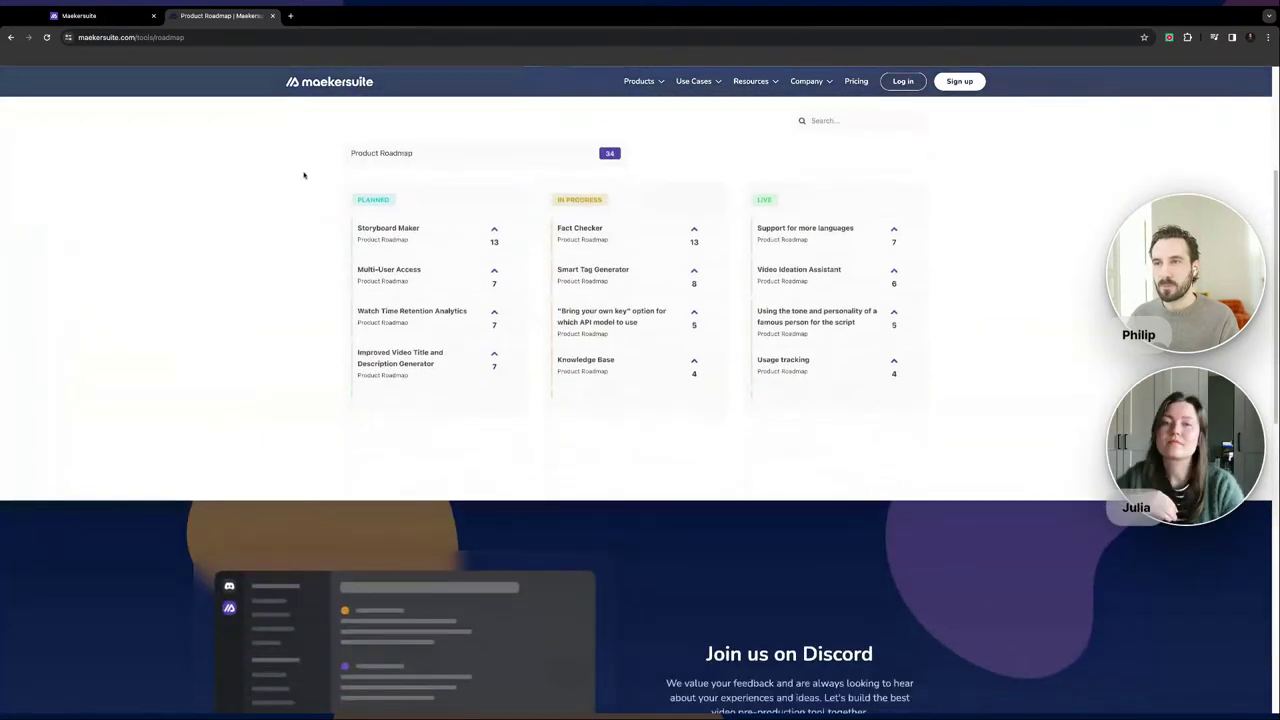
click(327, 84)
scroll(434, 280, down, 20)
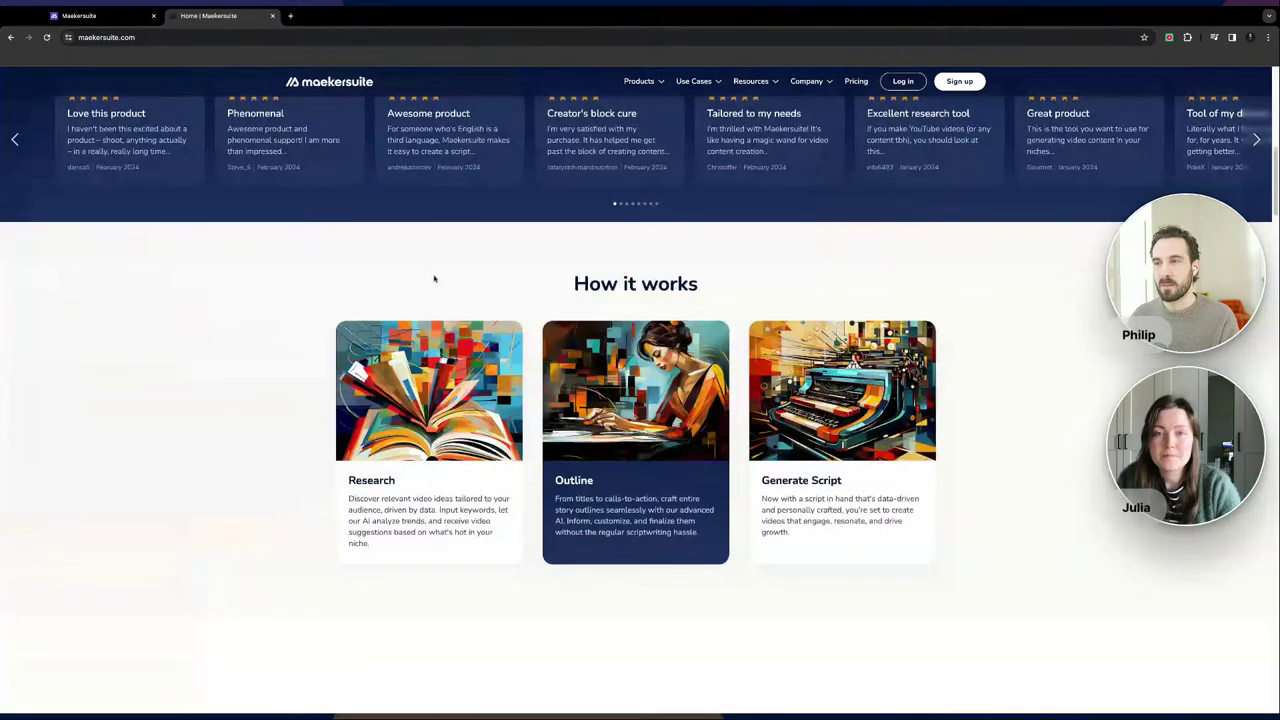
scroll(434, 280, down, 10)
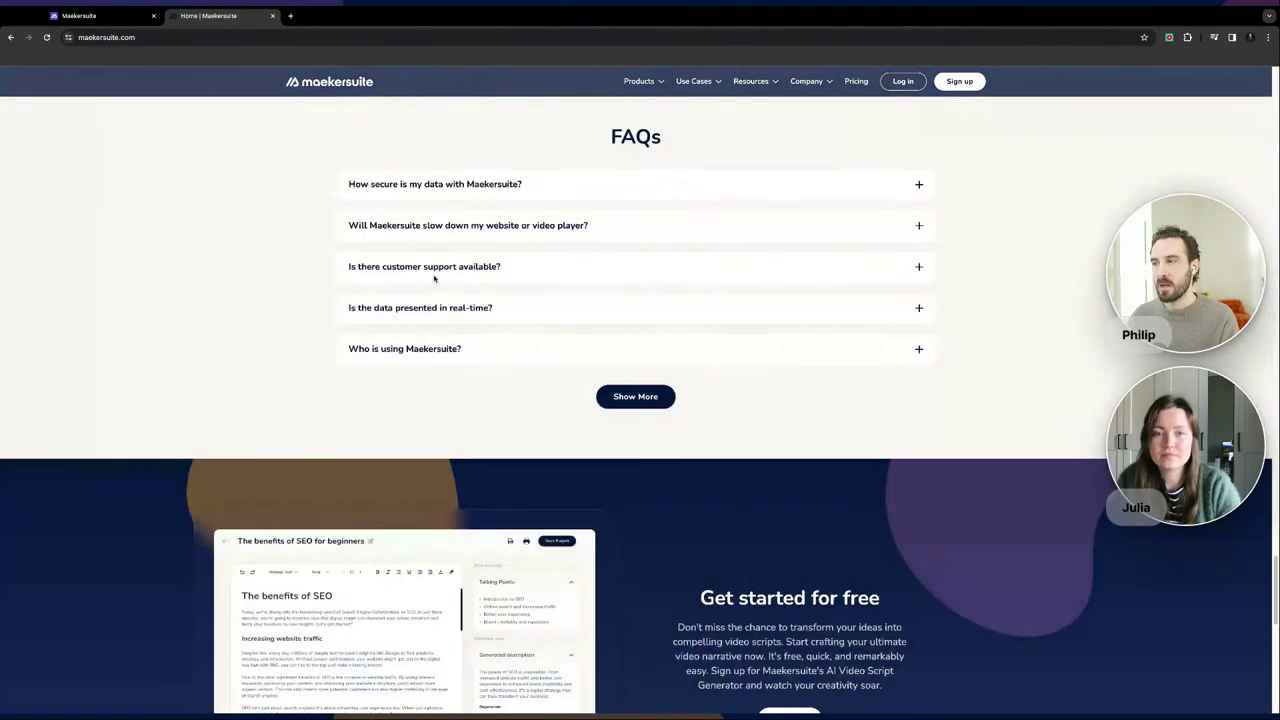
scroll(434, 280, down, 10)
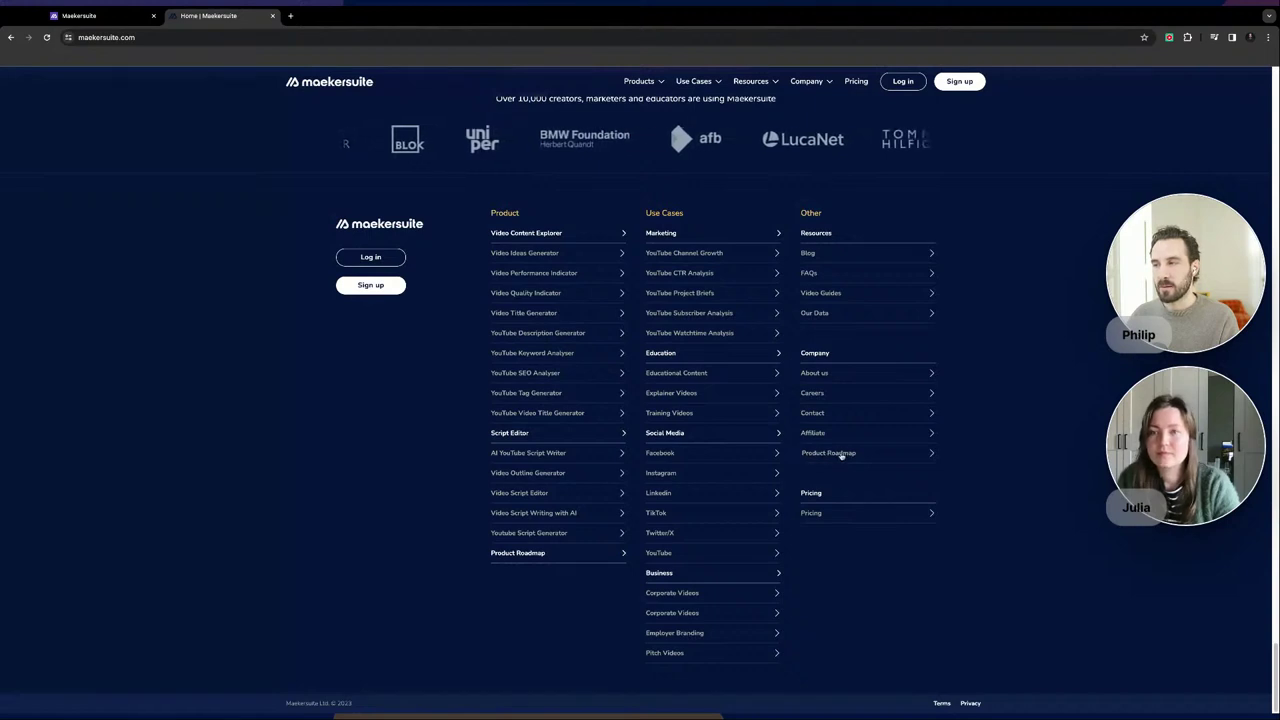
click(843, 454)
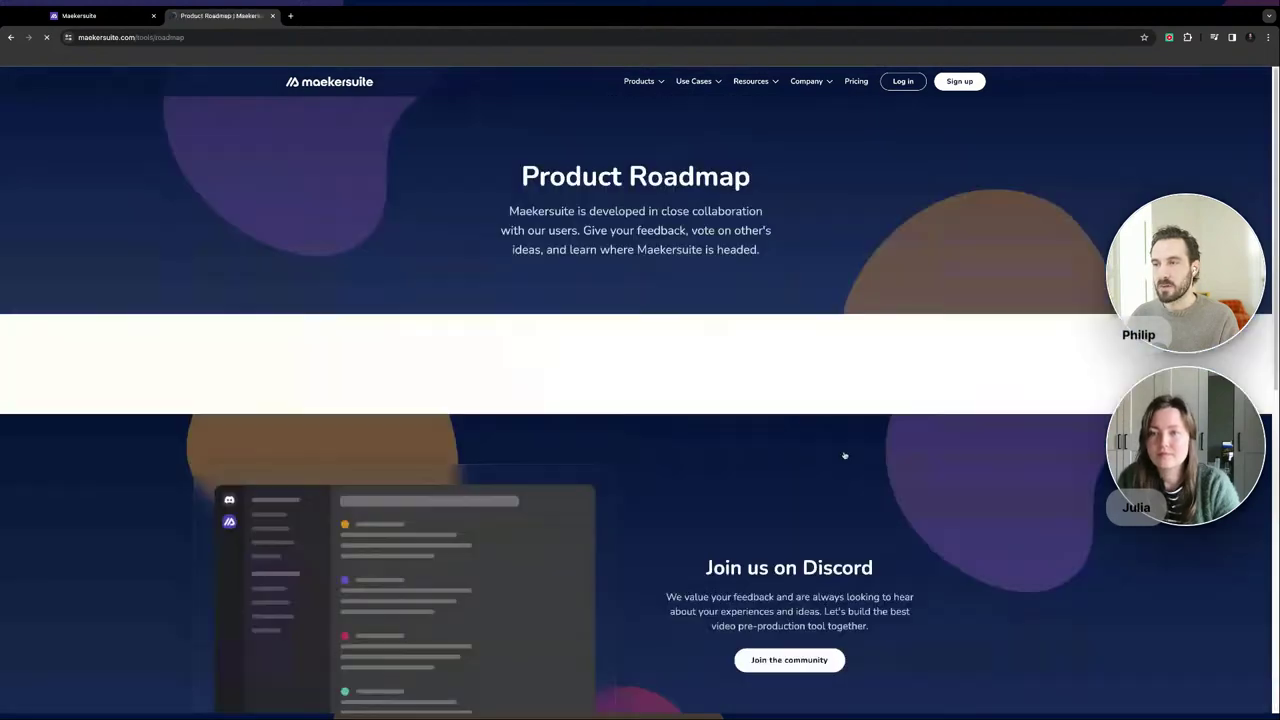
scroll(332, 360, down, 2)
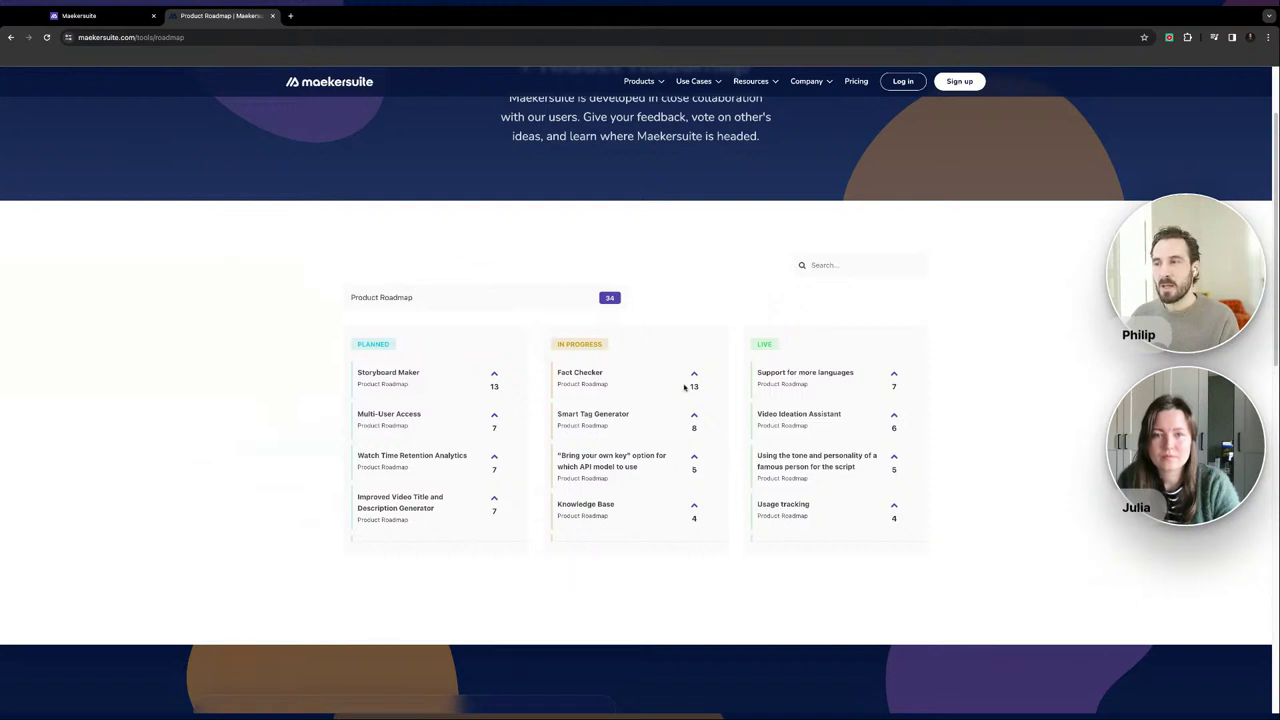
click(612, 299)
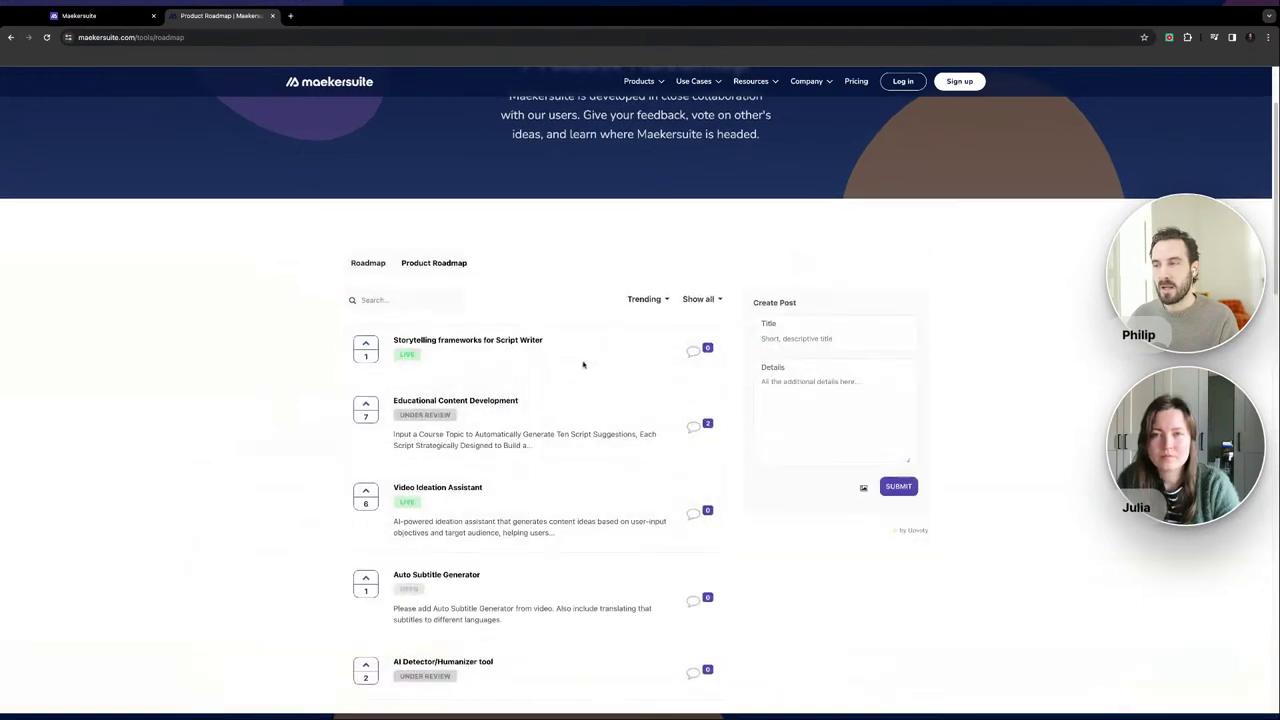
Click into the Create Post Details box and scroll through the feature-request list.
scroll(583, 365, down, 1)
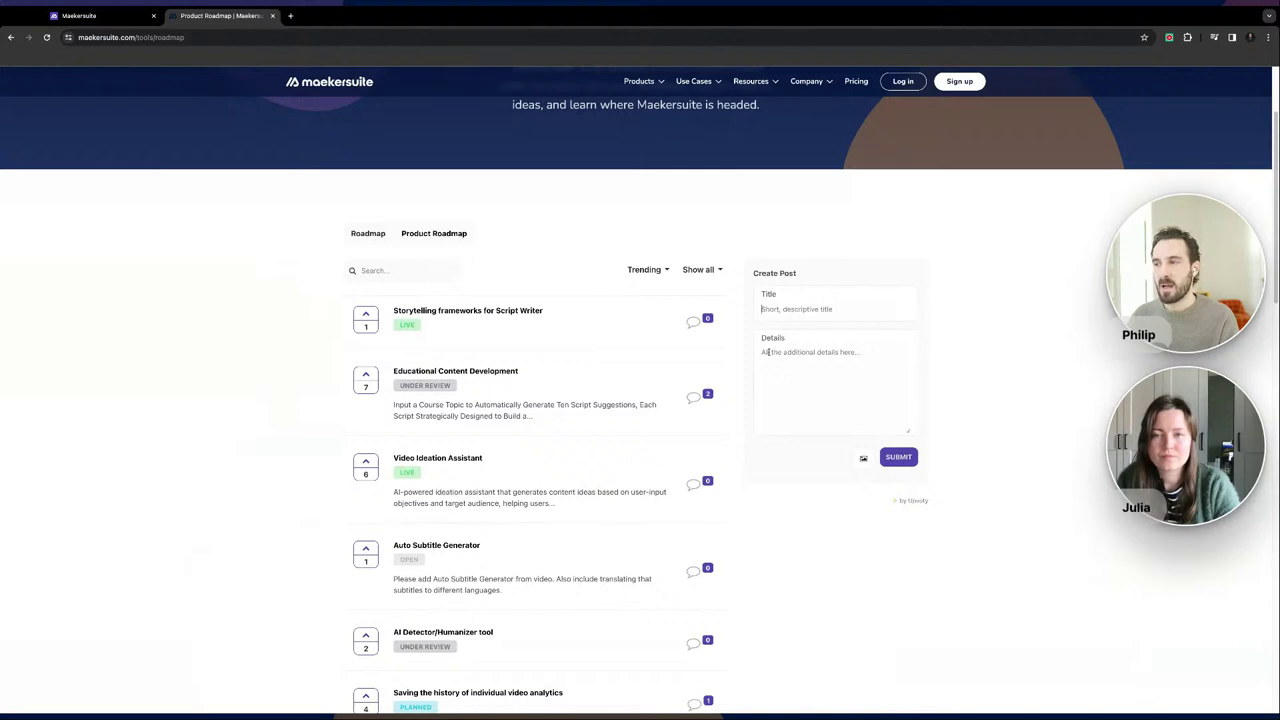
click(829, 359)
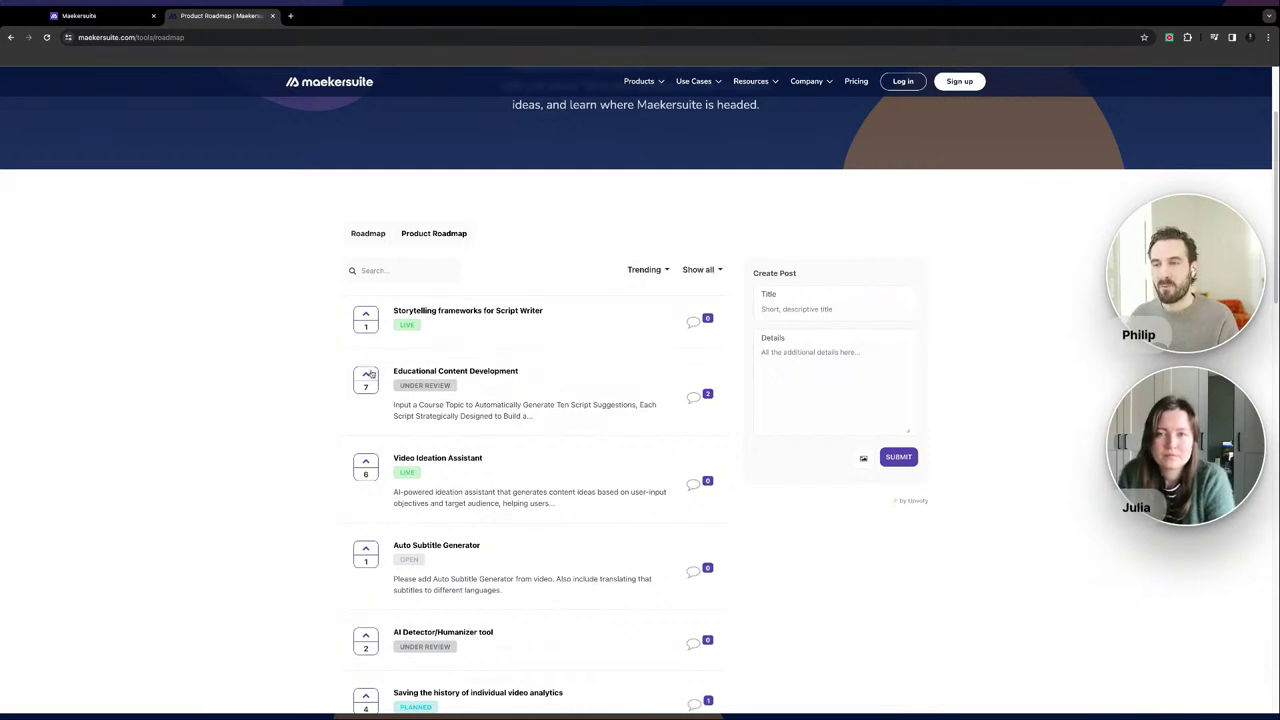
scroll(386, 418, down, 1)
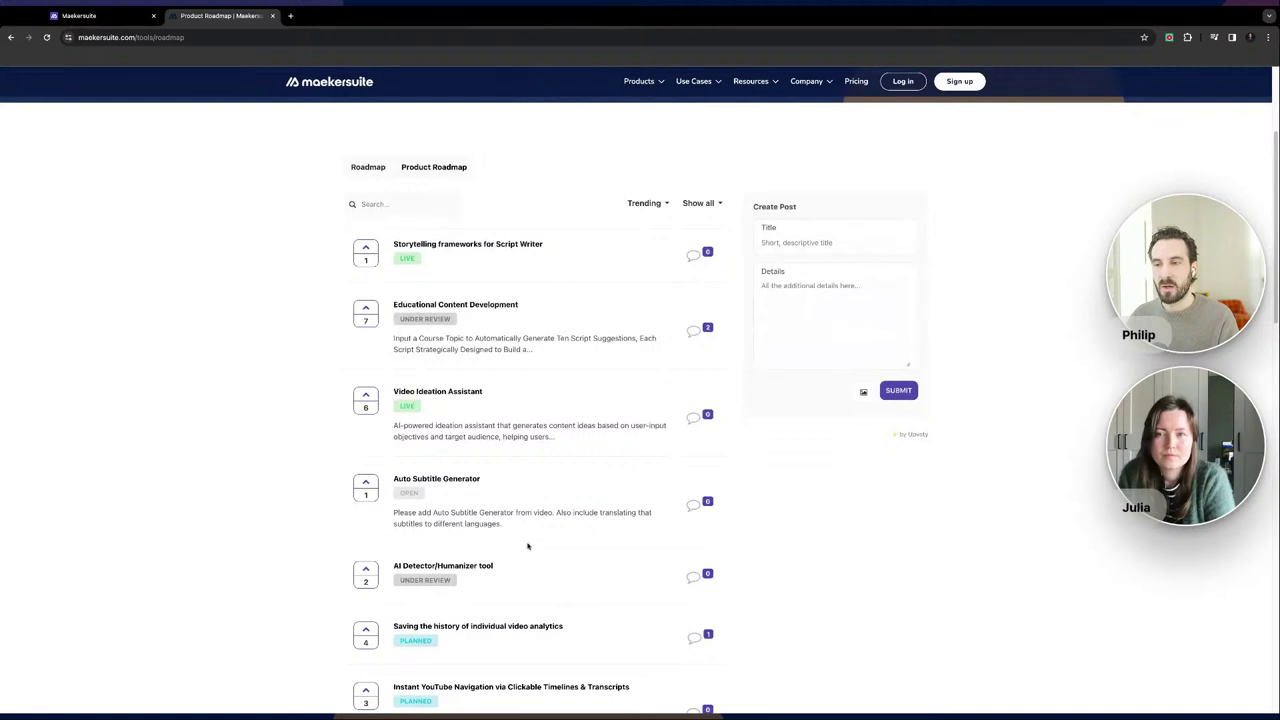
scroll(528, 546, down, 1)
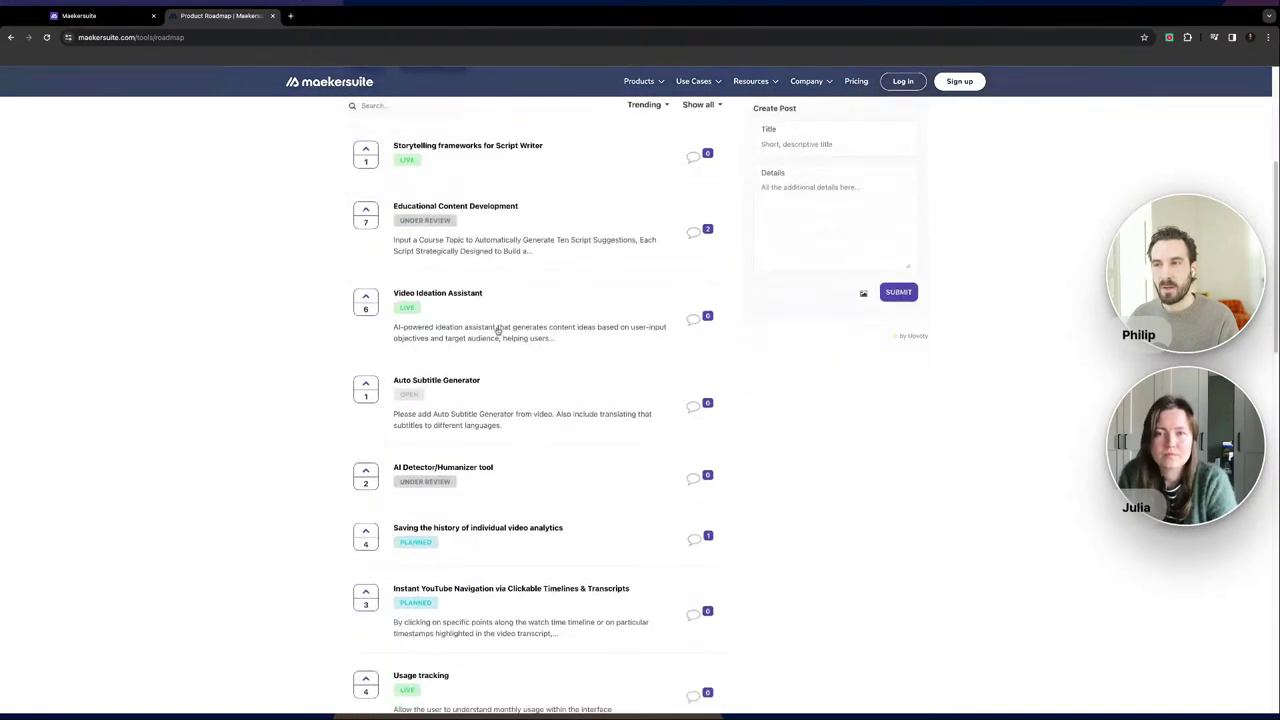
scroll(497, 330, up, 1)
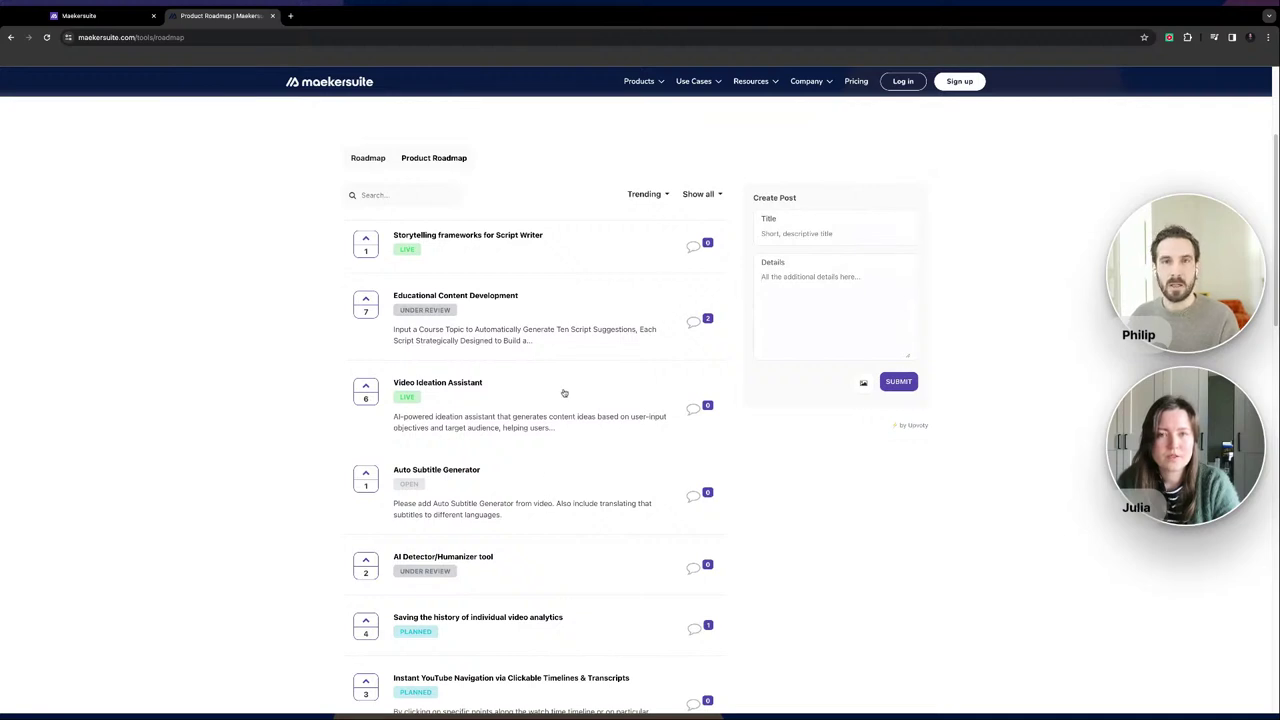
scroll(564, 390, down, 1)
scroll(564, 393, down, 3)
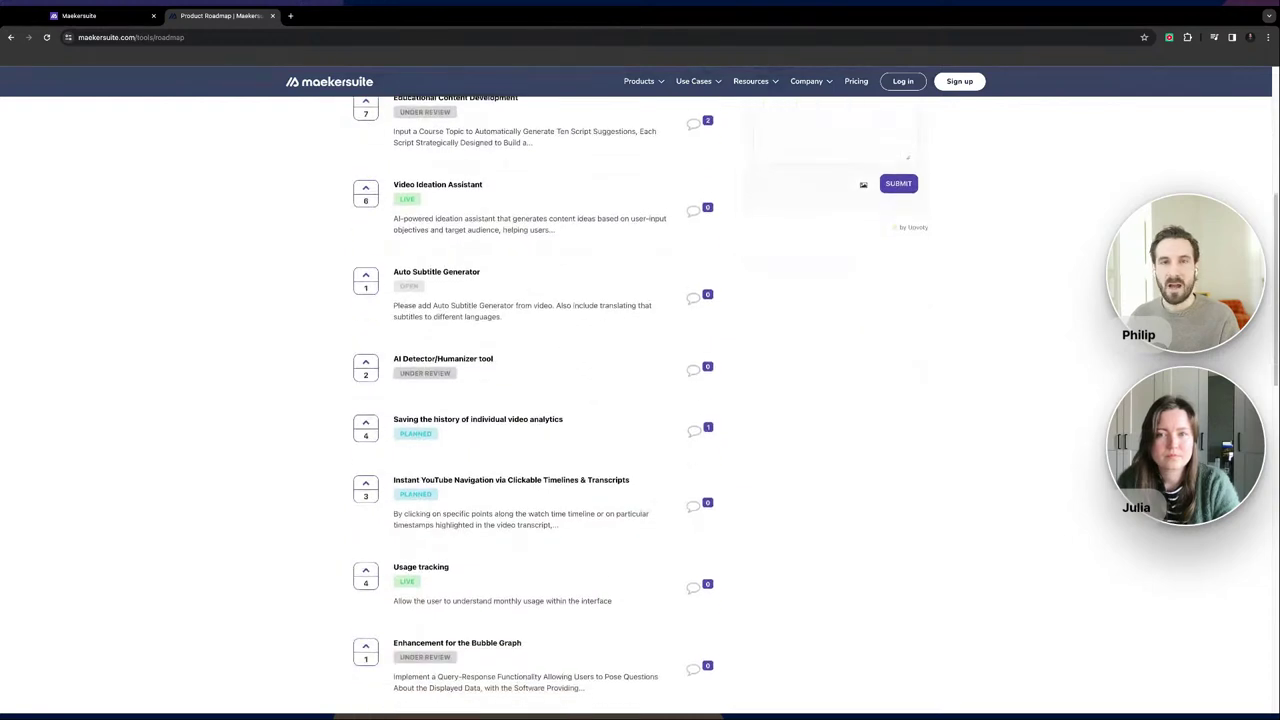
scroll(792, 380, down, 1)
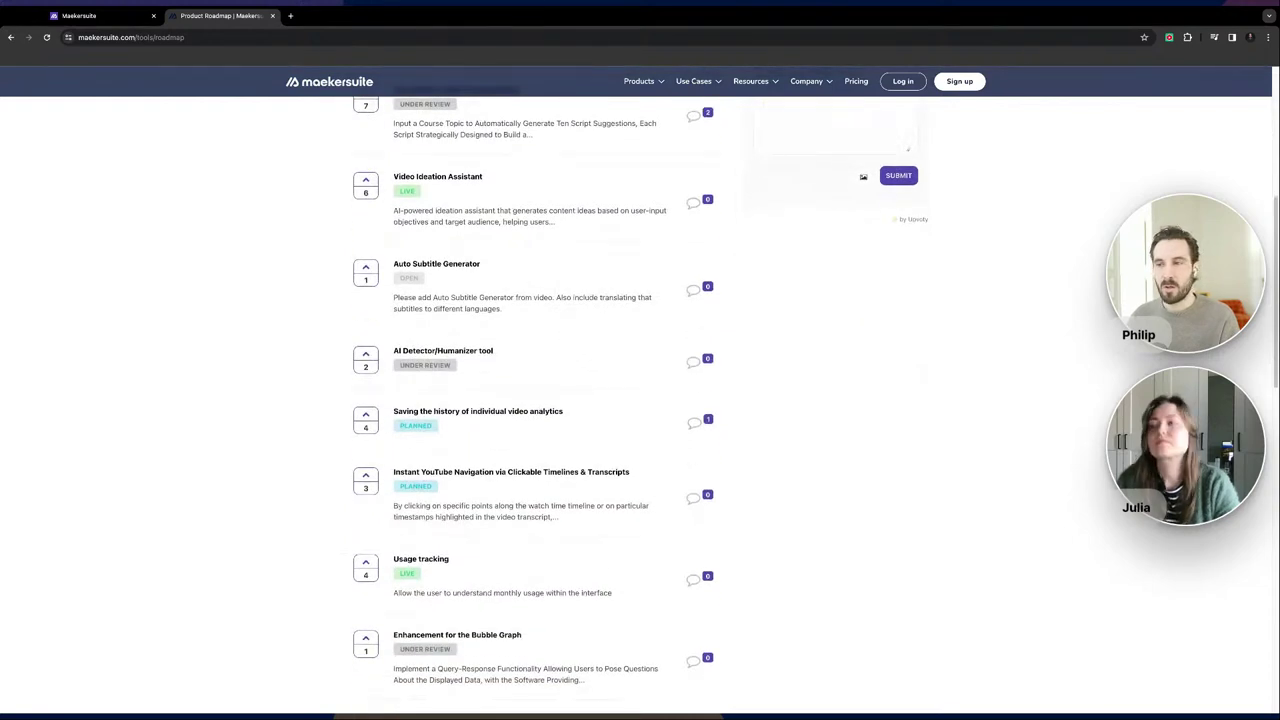
scroll(640, 395, down, 1)
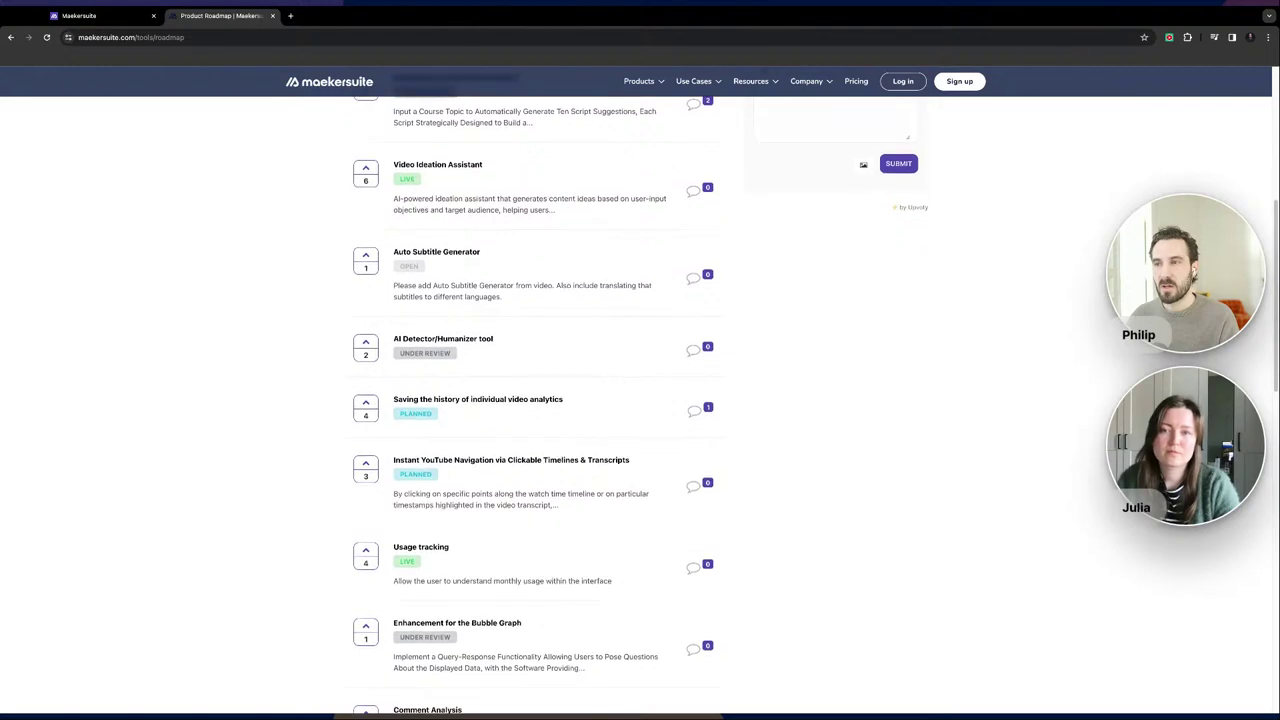
scroll(640, 400, down, 2)
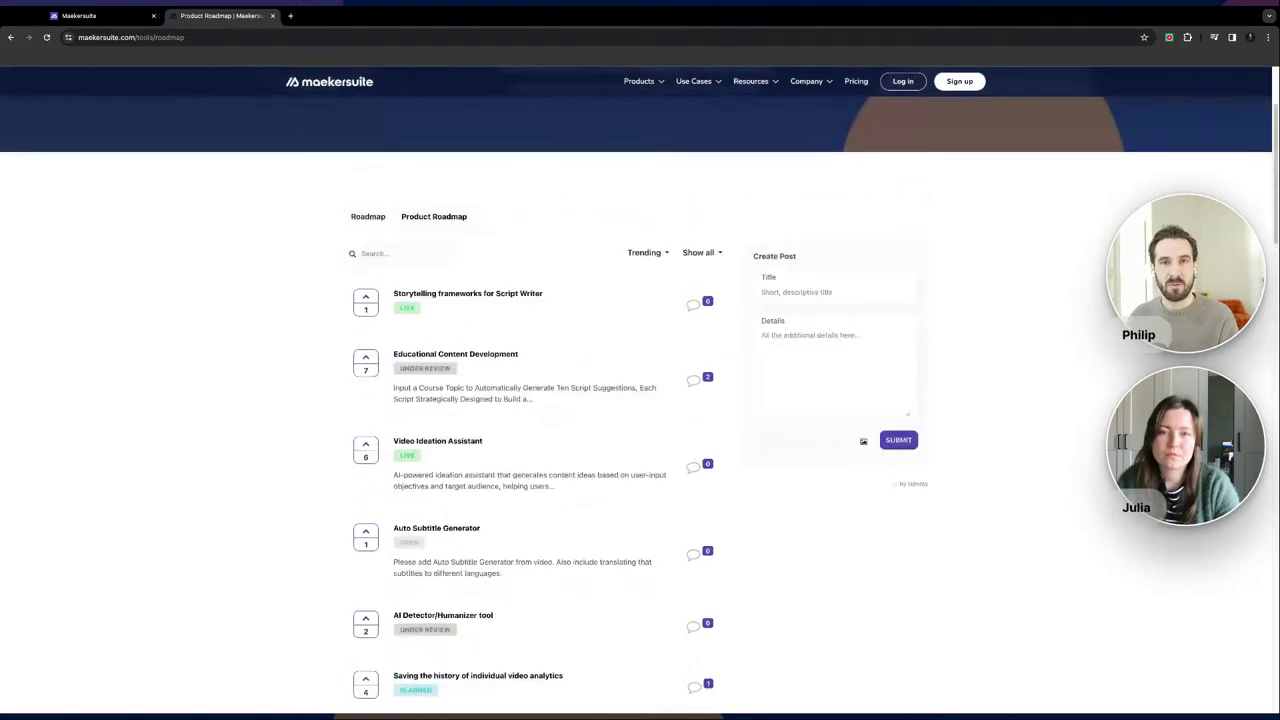
scroll(761, 497, up, 2)
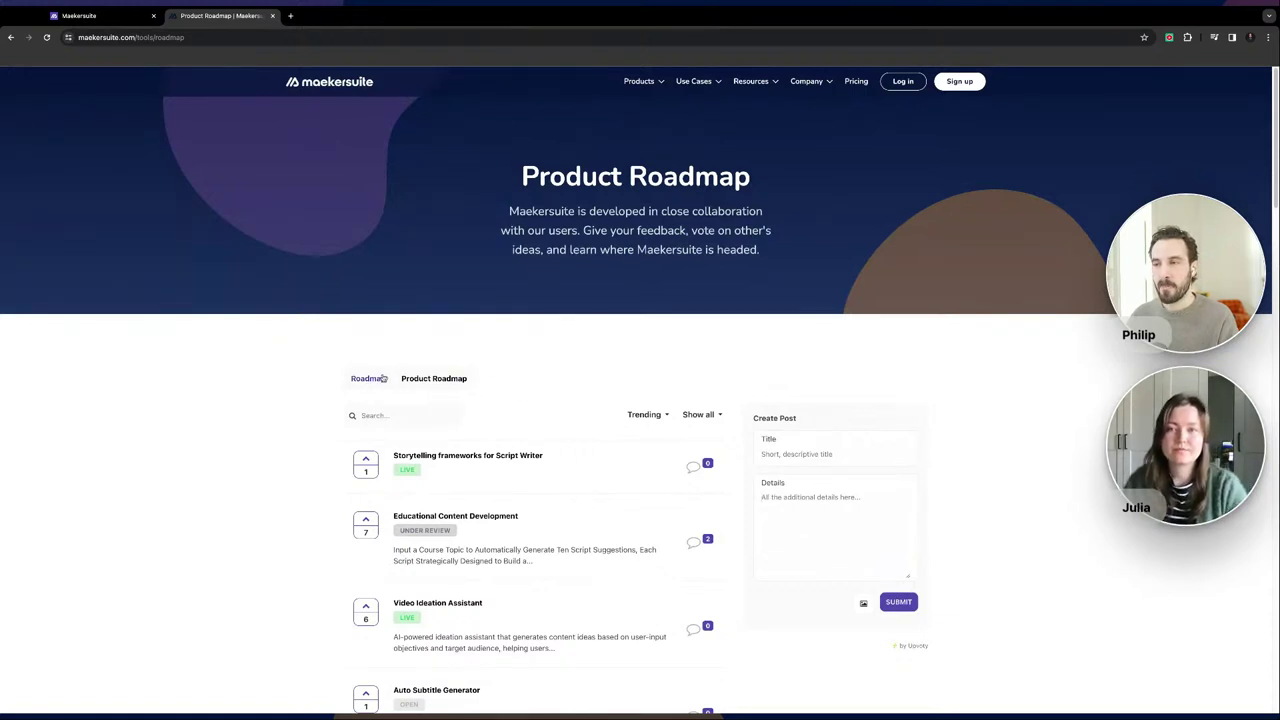
scroll(543, 363, down, 1)
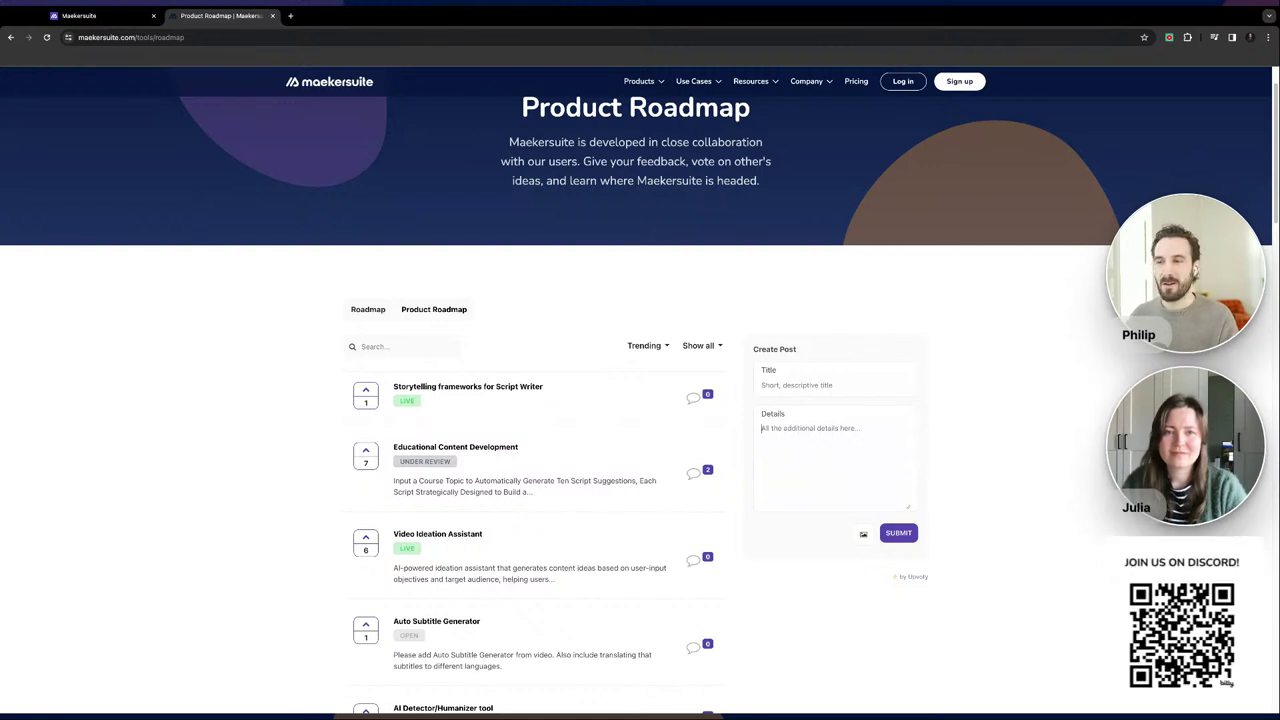
click(761, 428)
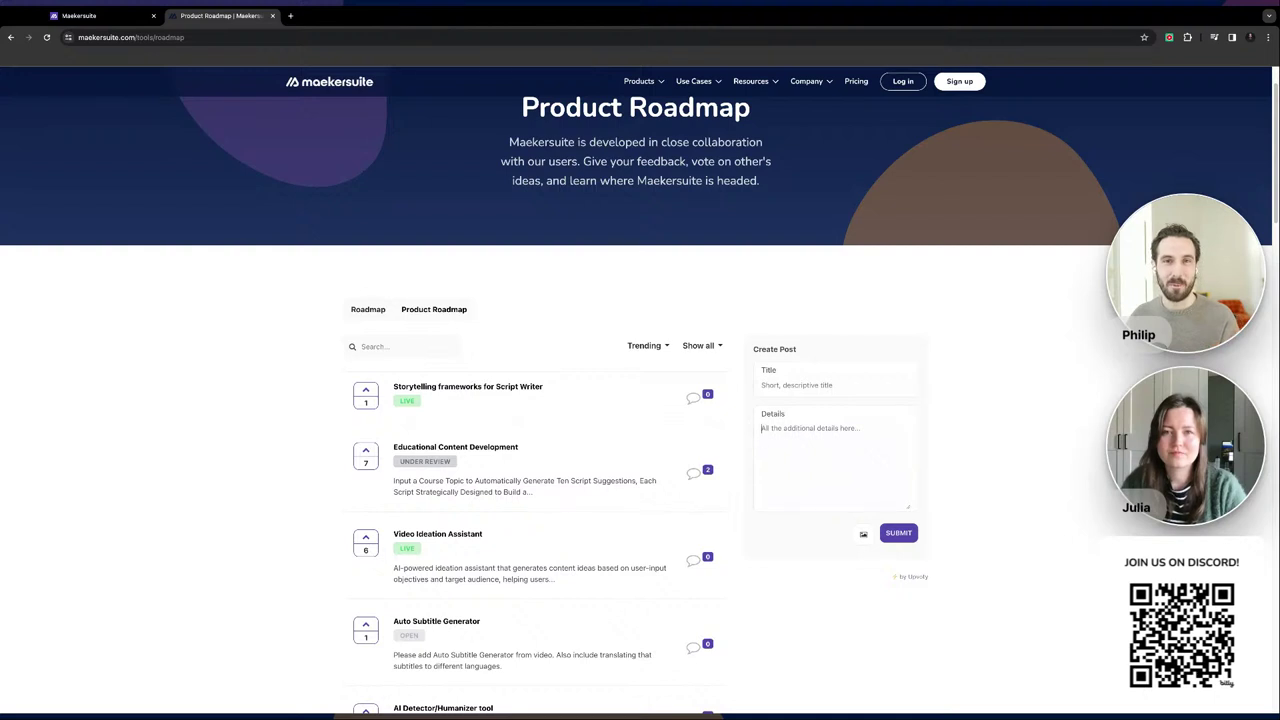